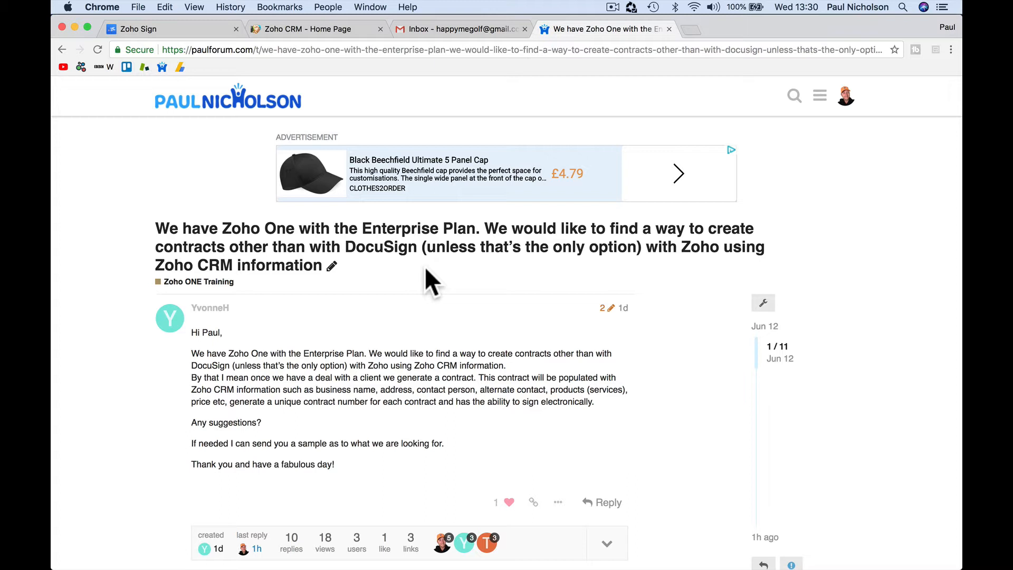
Step: Switch to the Zoho Sign dashboard, where the sample contract awaits signature
click(206, 28)
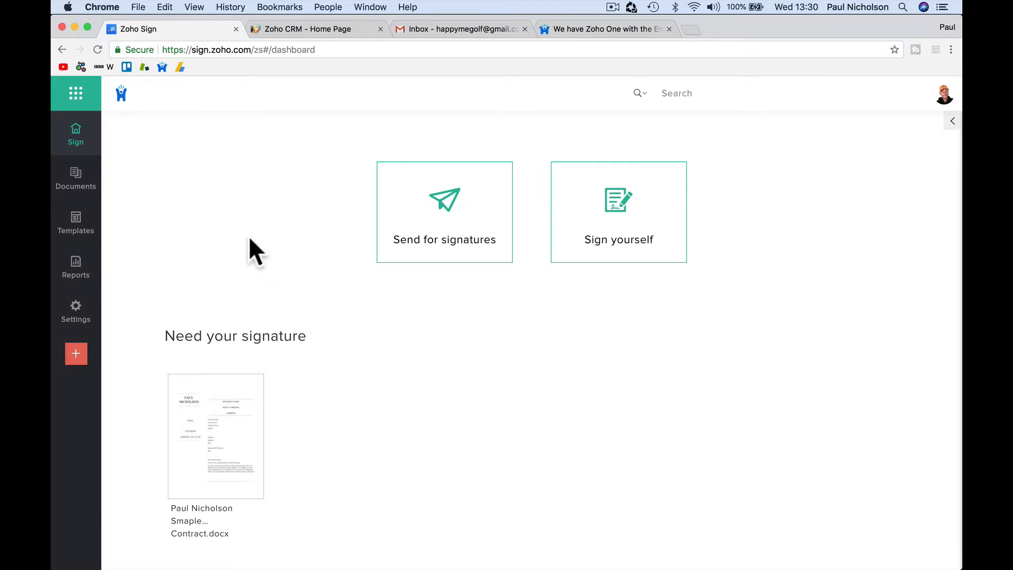
Step: Go back and forth between Zoho Sign and the Zoho CRM home page, ending on CRM's open deals
click(336, 30)
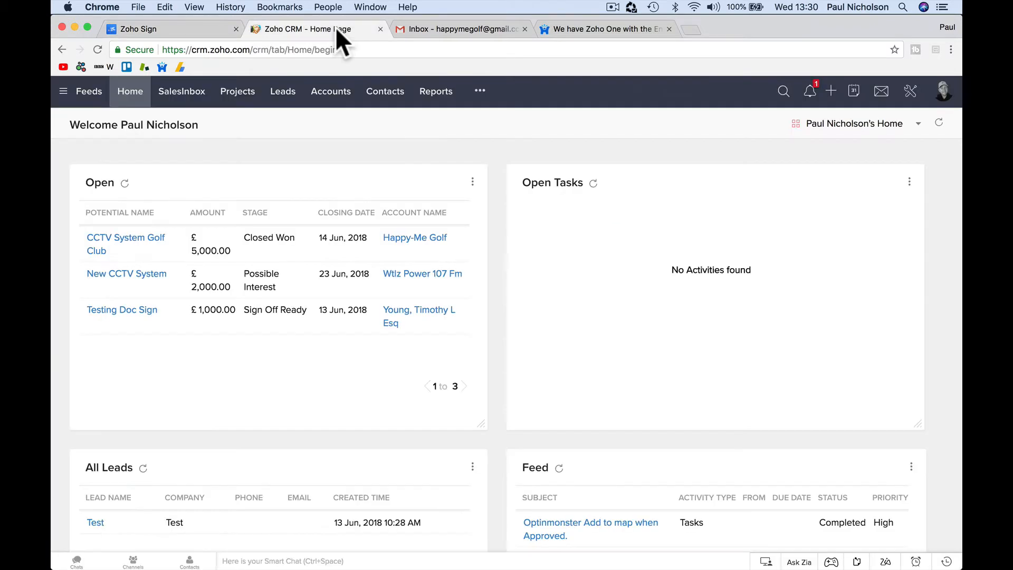
click(184, 27)
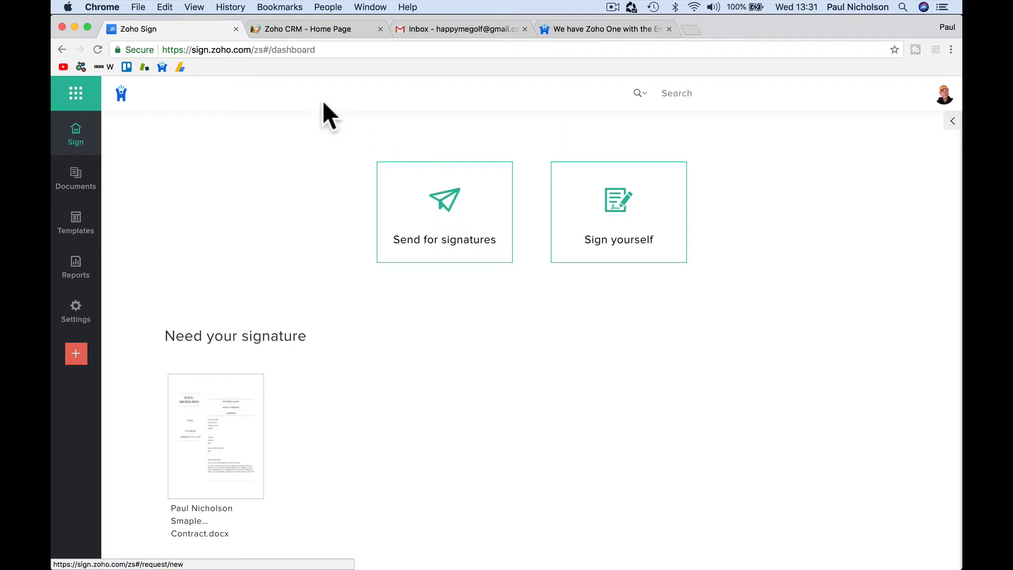
click(293, 29)
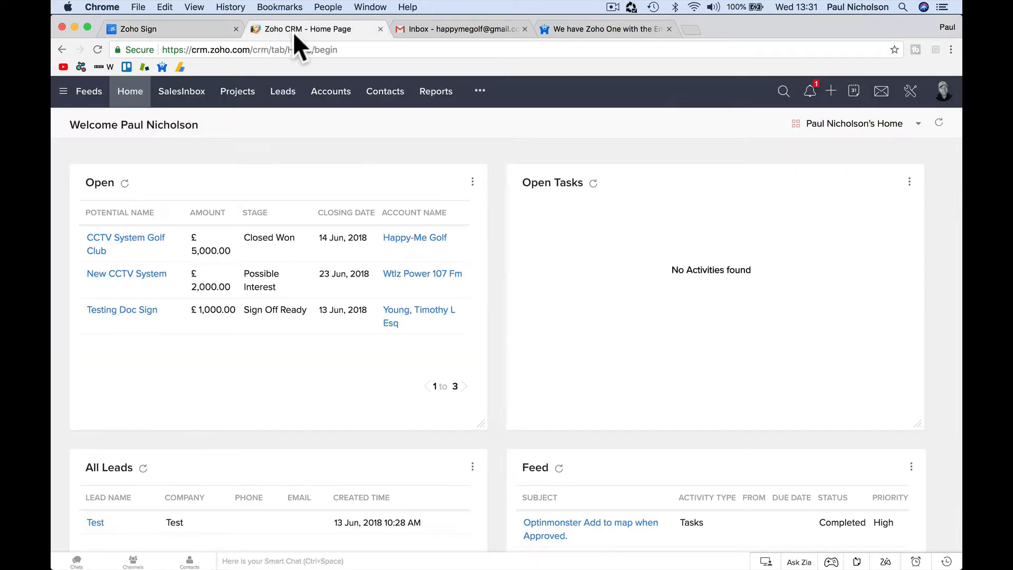
Step: Browse the full list of Marketplace extensions from Setup, including the installed ones
click(911, 98)
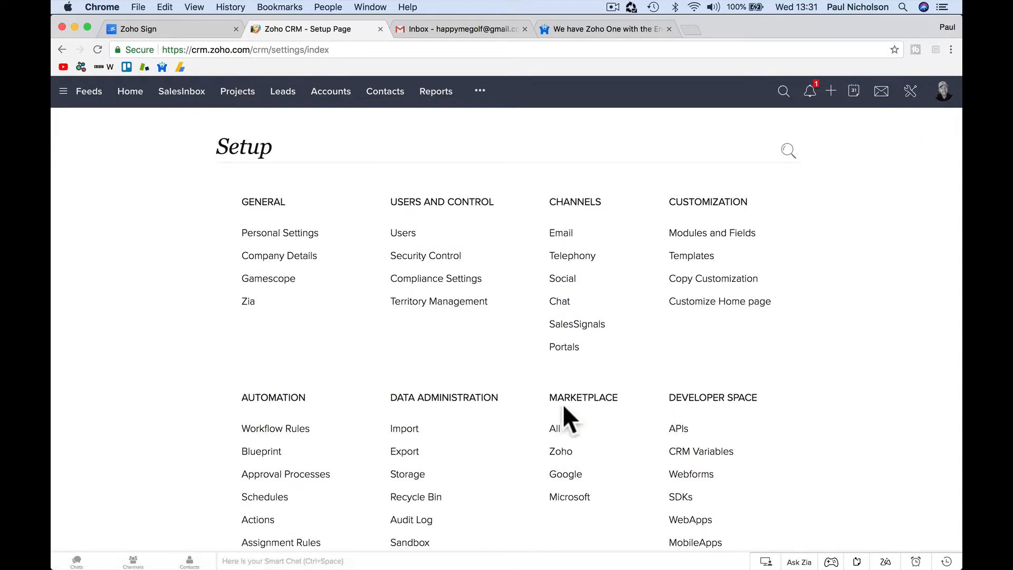
click(560, 450)
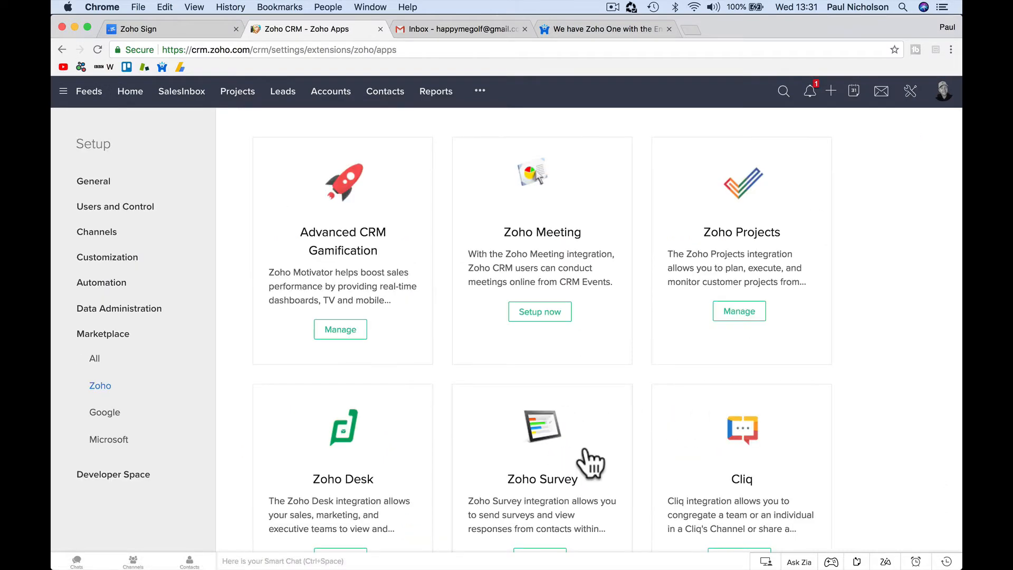
scroll(585, 454, down, 10)
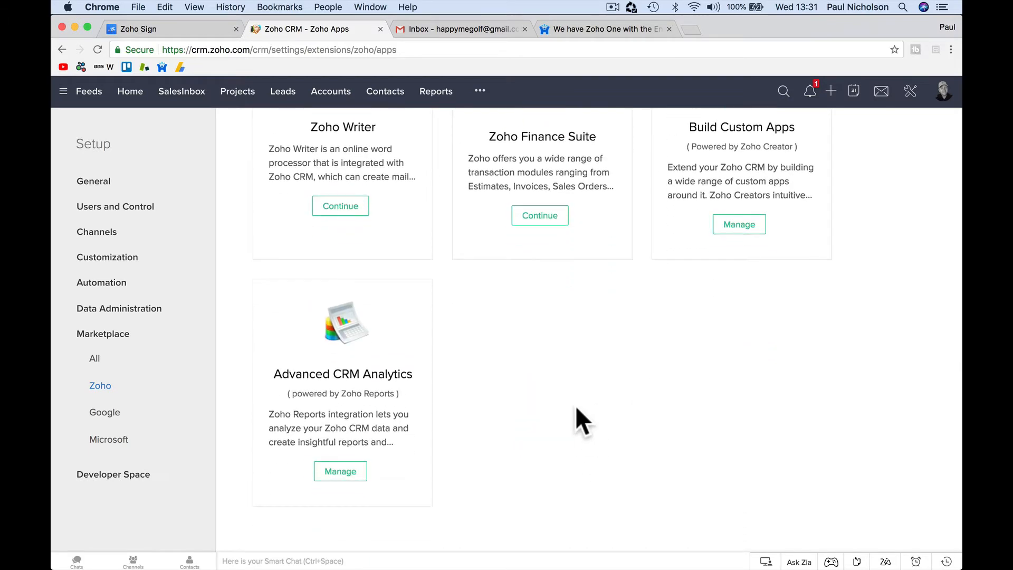
scroll(575, 406, up, 9)
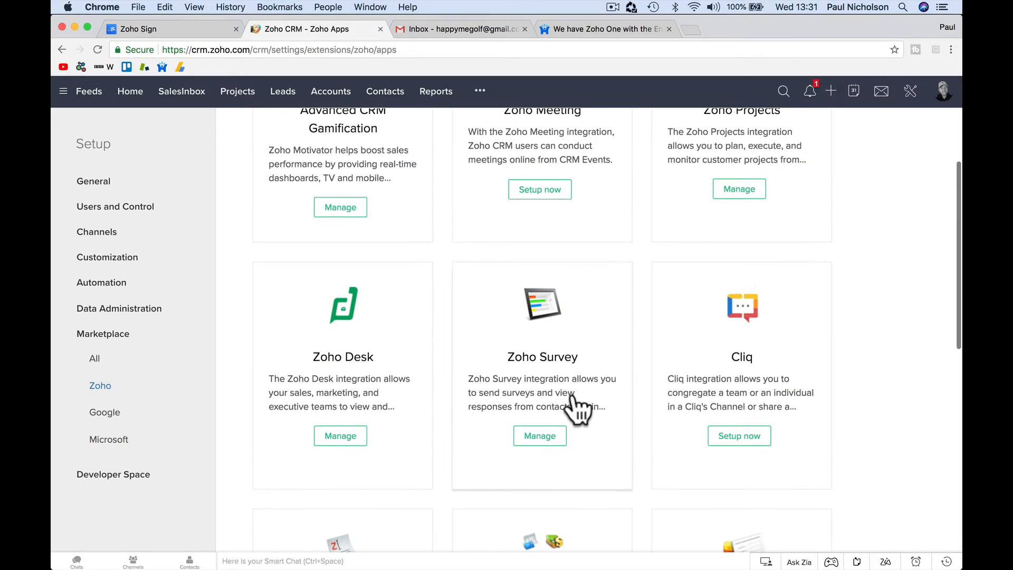
scroll(577, 409, up, 3)
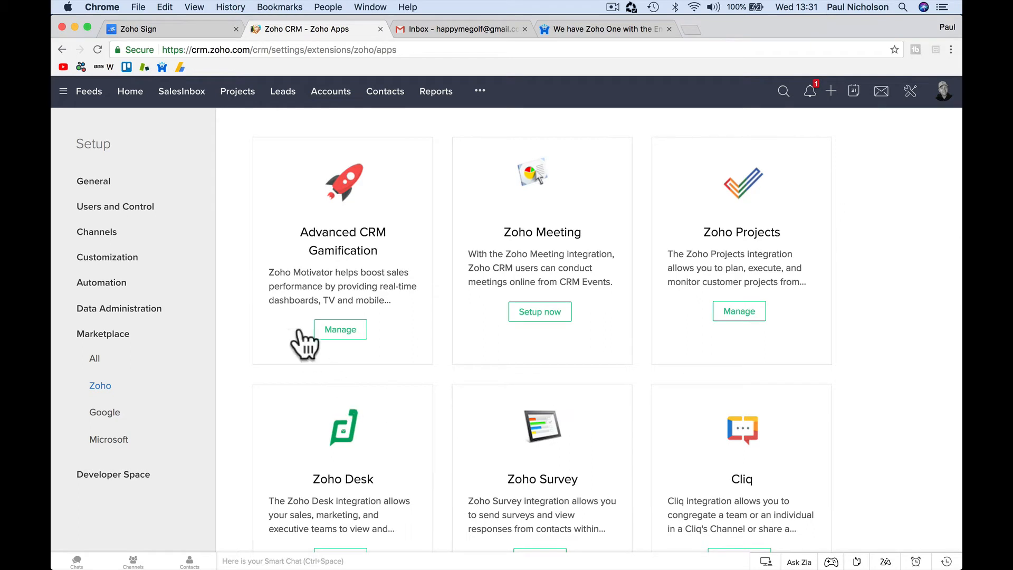
click(97, 359)
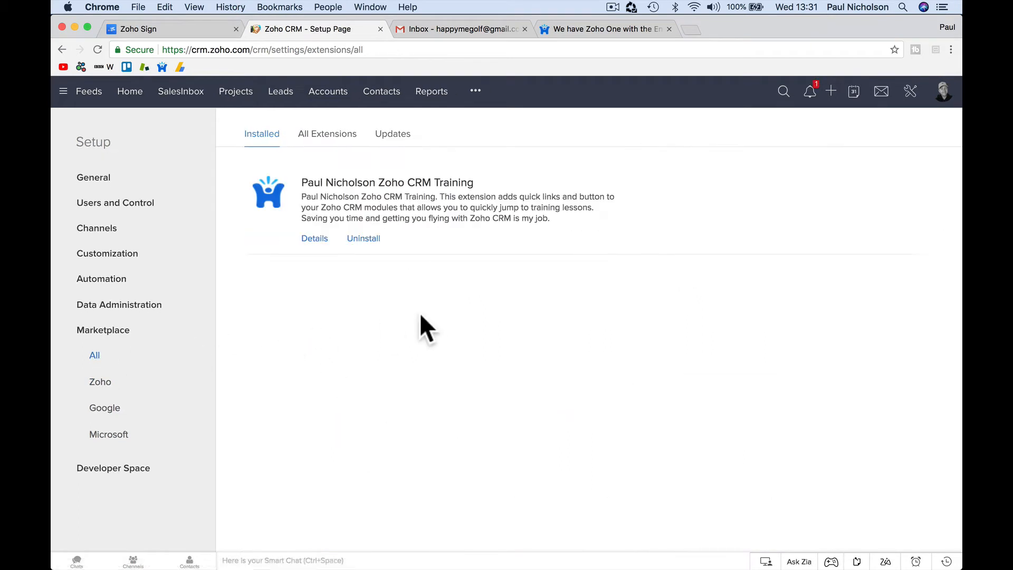
click(332, 144)
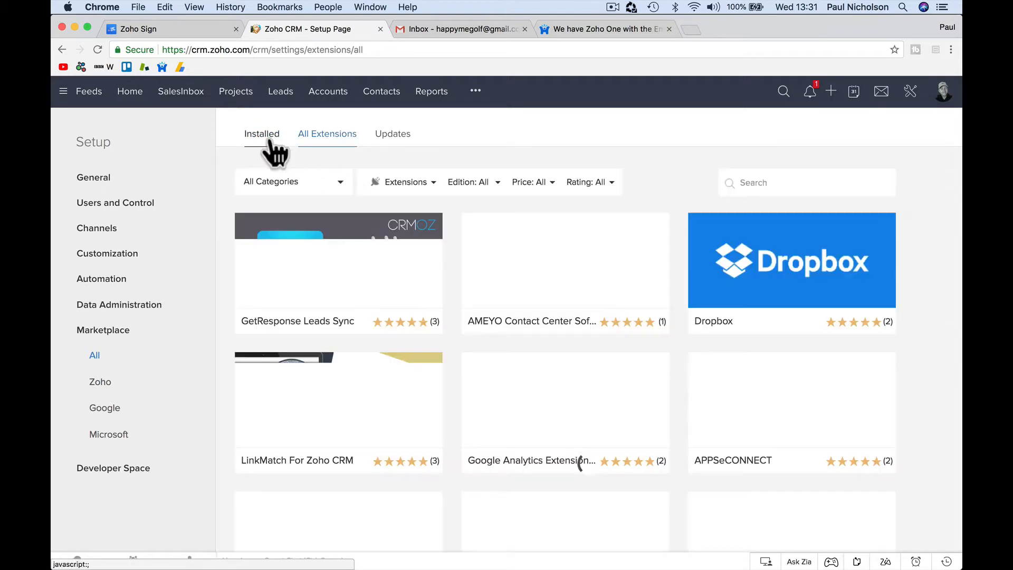
click(264, 139)
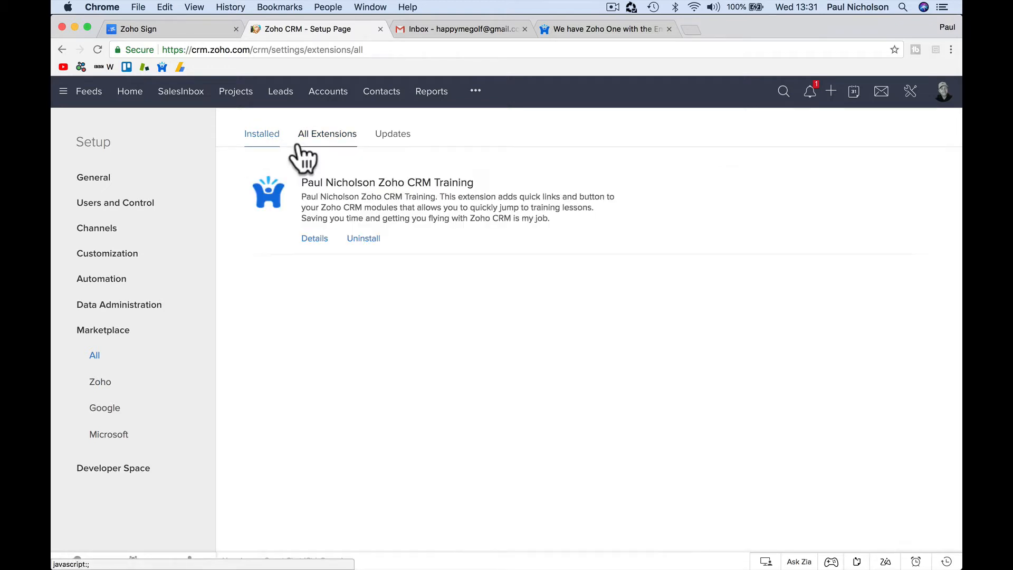
click(338, 147)
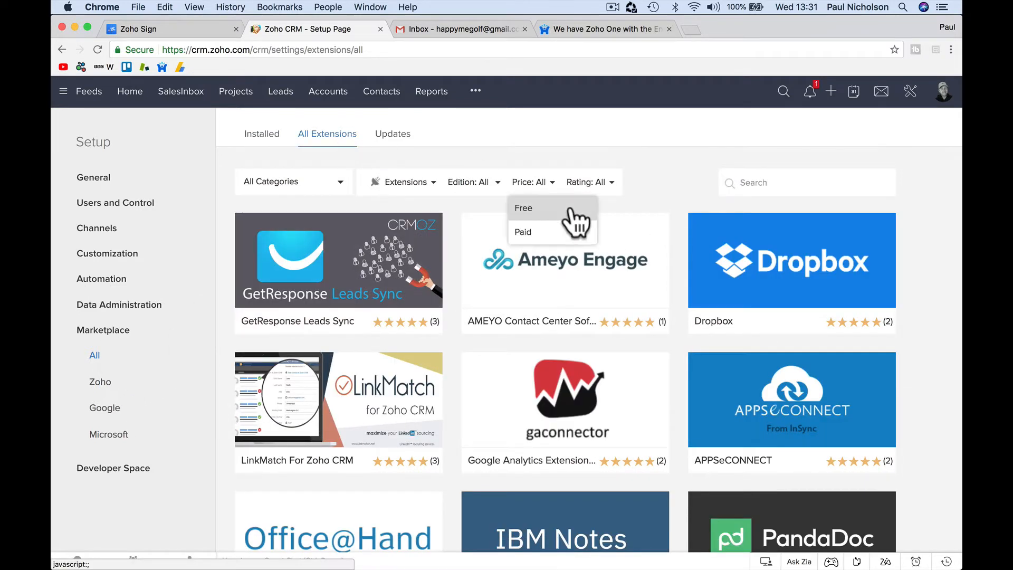
Step: Search extensions for 'sign', open Zoho Sign for Zoho CRM and start installing it
click(755, 173)
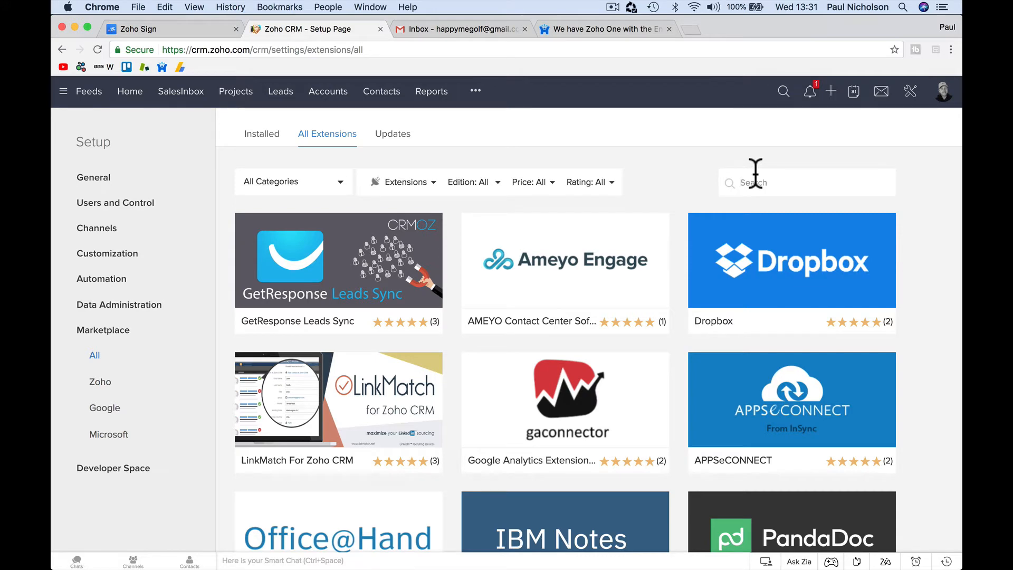
text(sign)
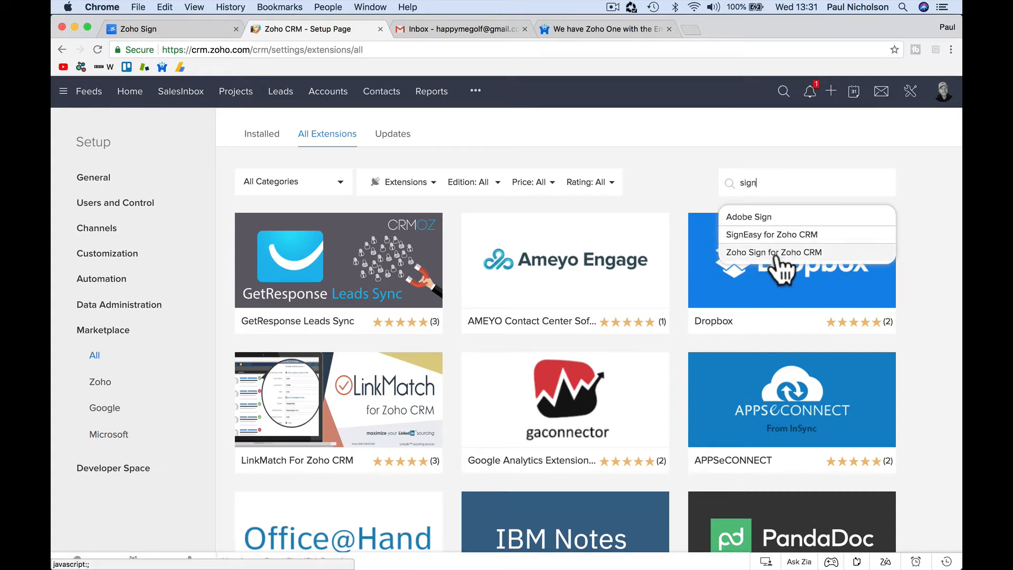
click(775, 253)
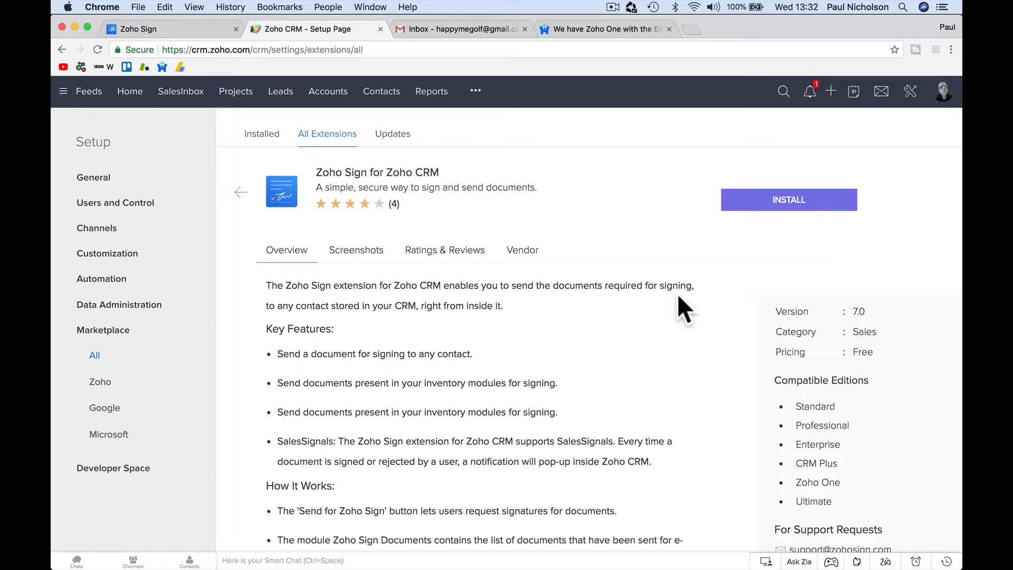
scroll(457, 406, down, 1)
scroll(457, 416, up, 1)
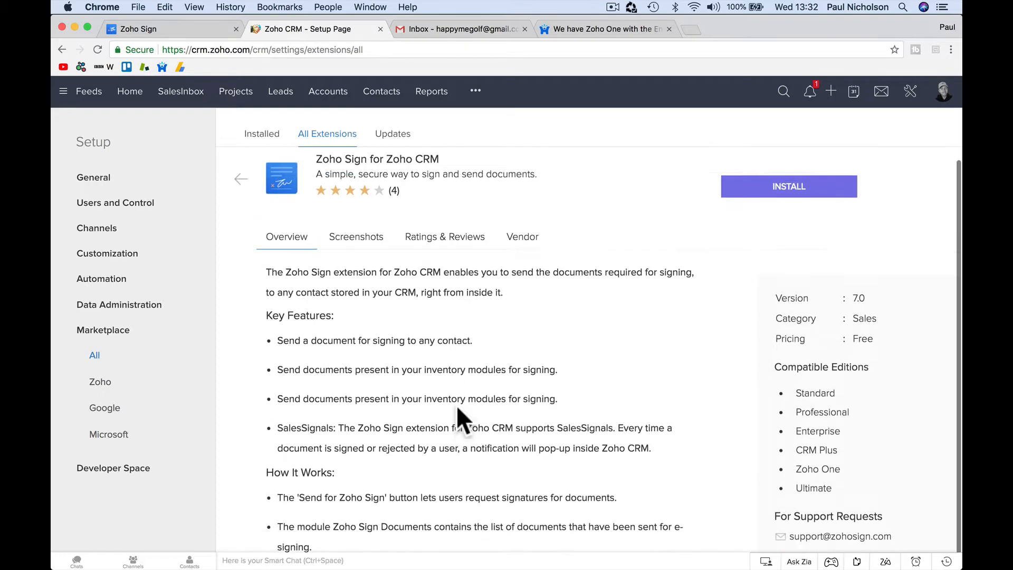
click(788, 196)
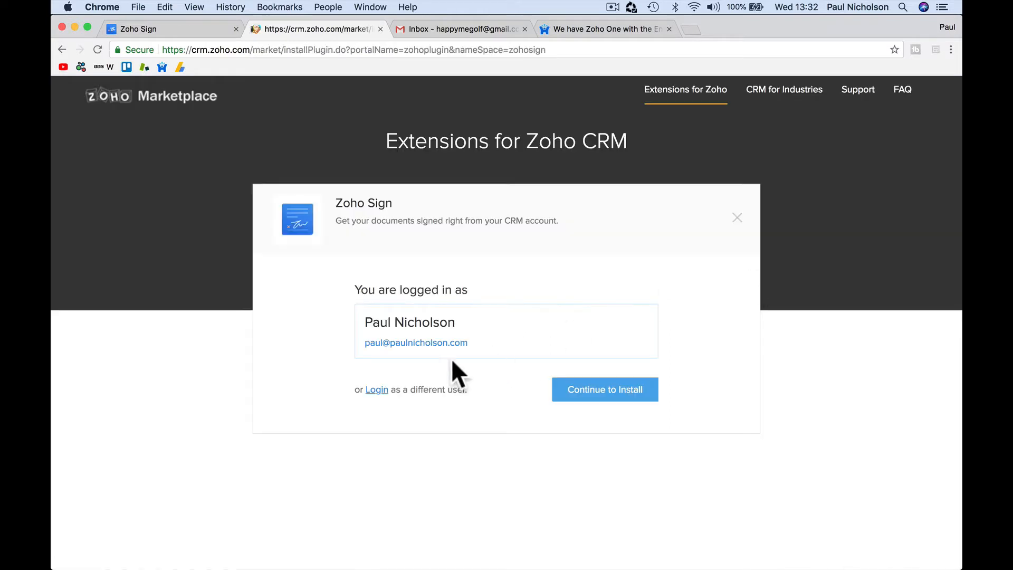
Step: Accept the Terms of Service and privacy declaration, installing Zoho Sign version 8 for all users
click(598, 390)
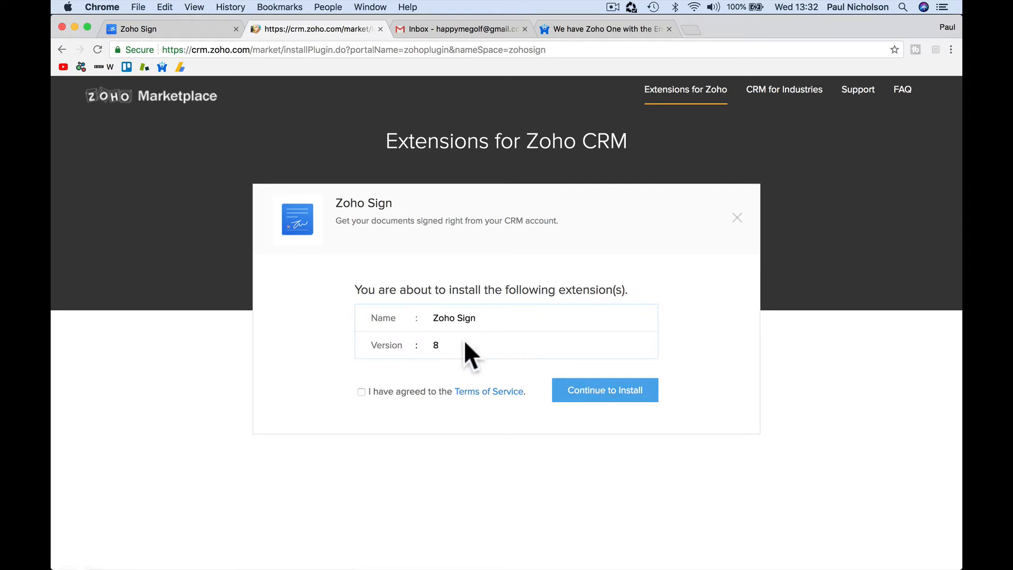
click(362, 392)
click(584, 398)
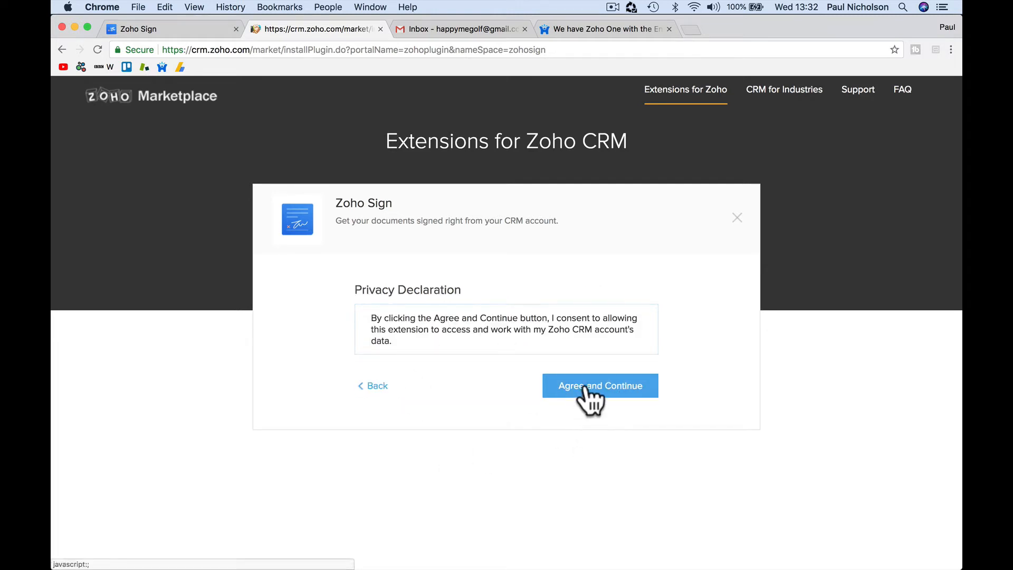
click(590, 389)
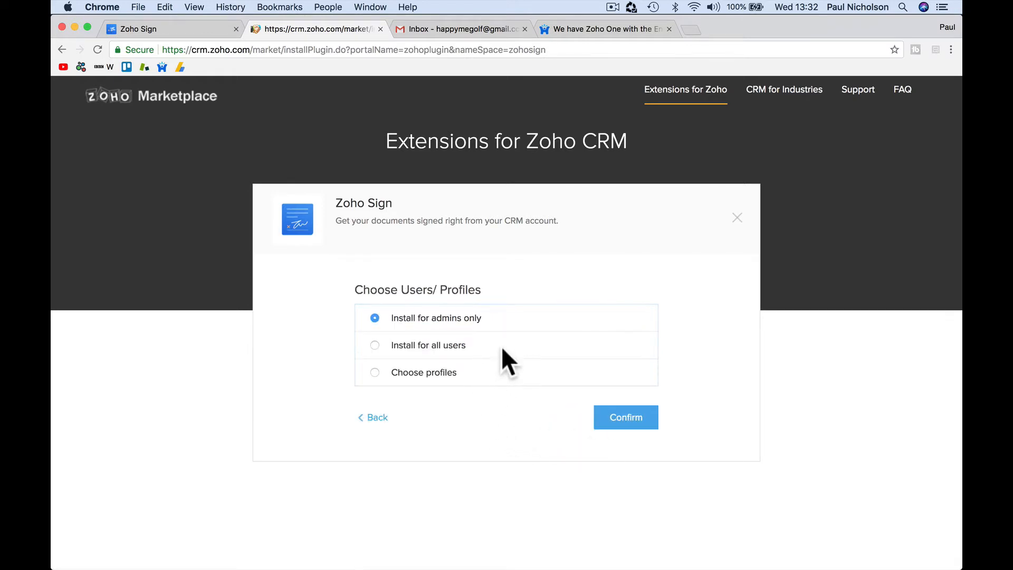
click(423, 346)
click(630, 419)
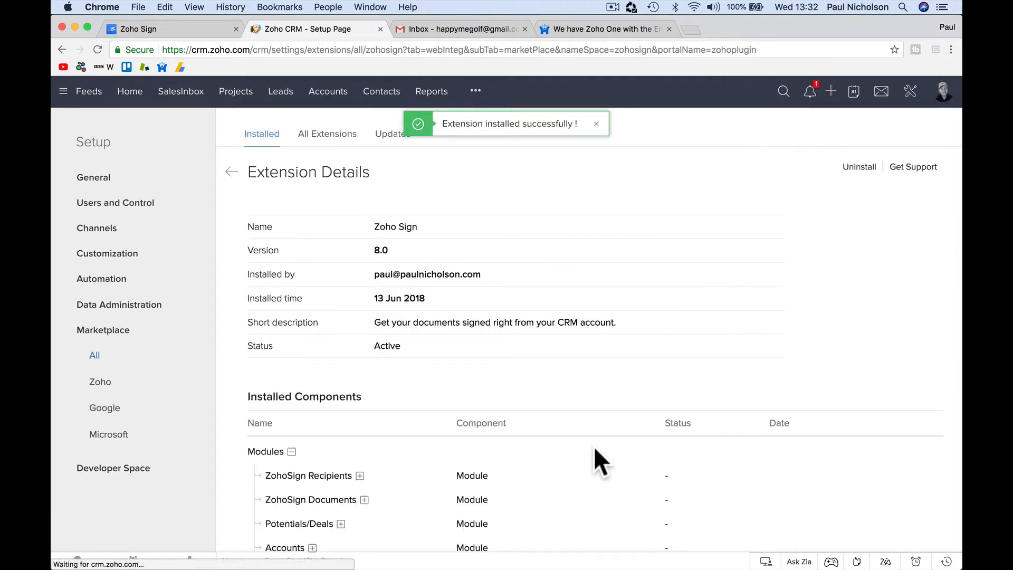
Step: Review the components the extension added to Quotes, Purchase Orders, Leads and ZohoSign Document Events
scroll(595, 448, down, 5)
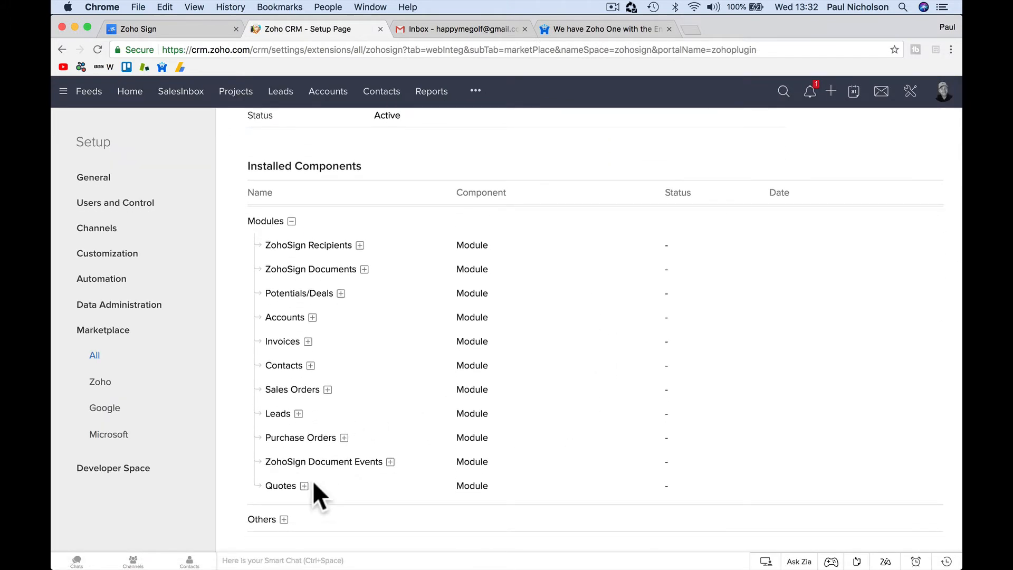
click(304, 485)
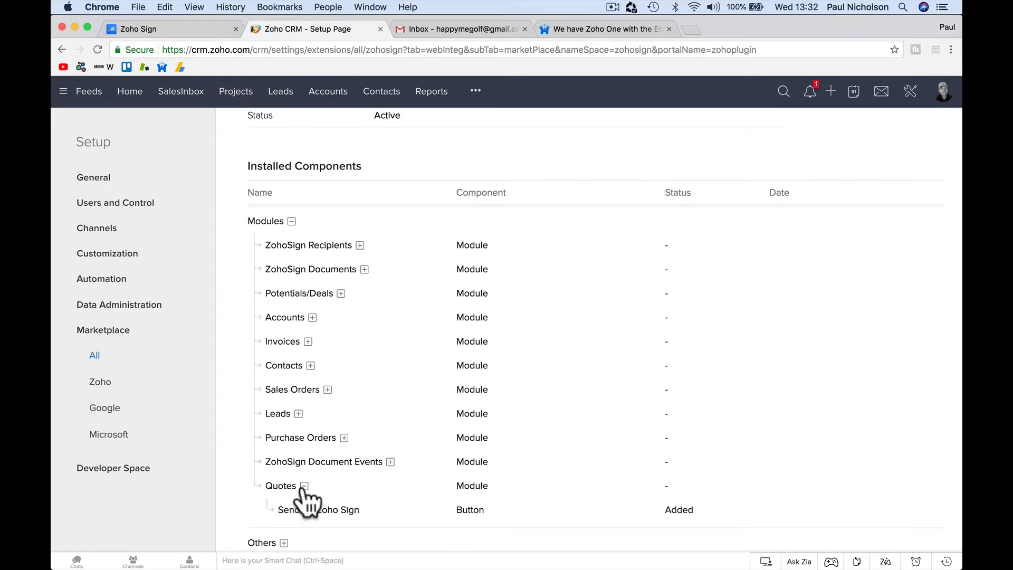
click(389, 461)
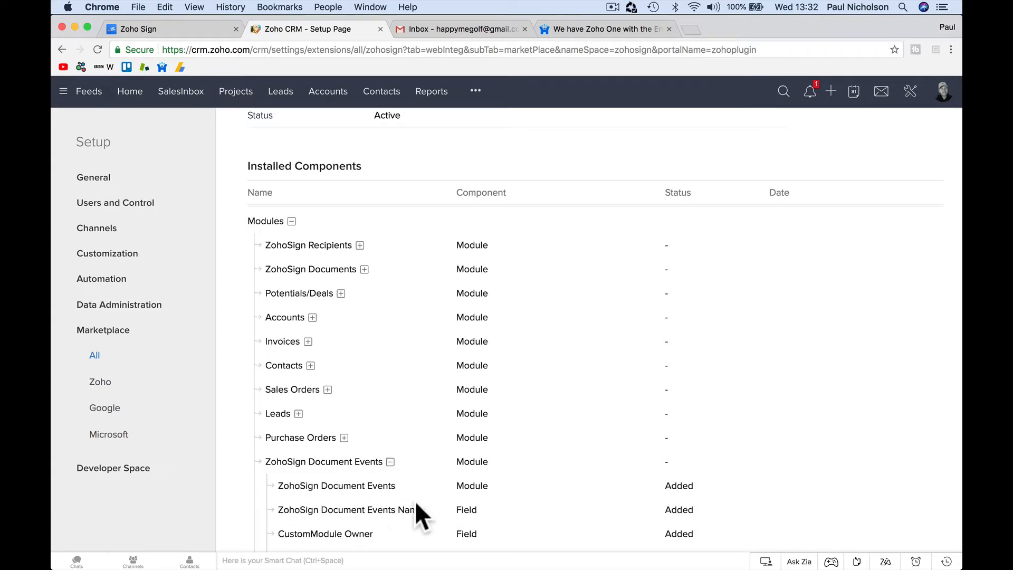
click(344, 437)
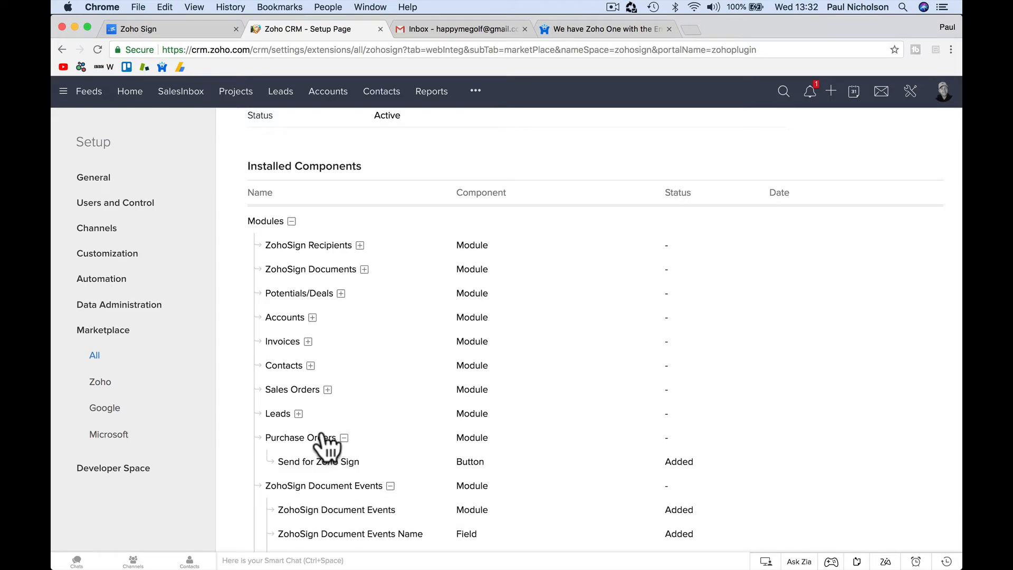
click(299, 413)
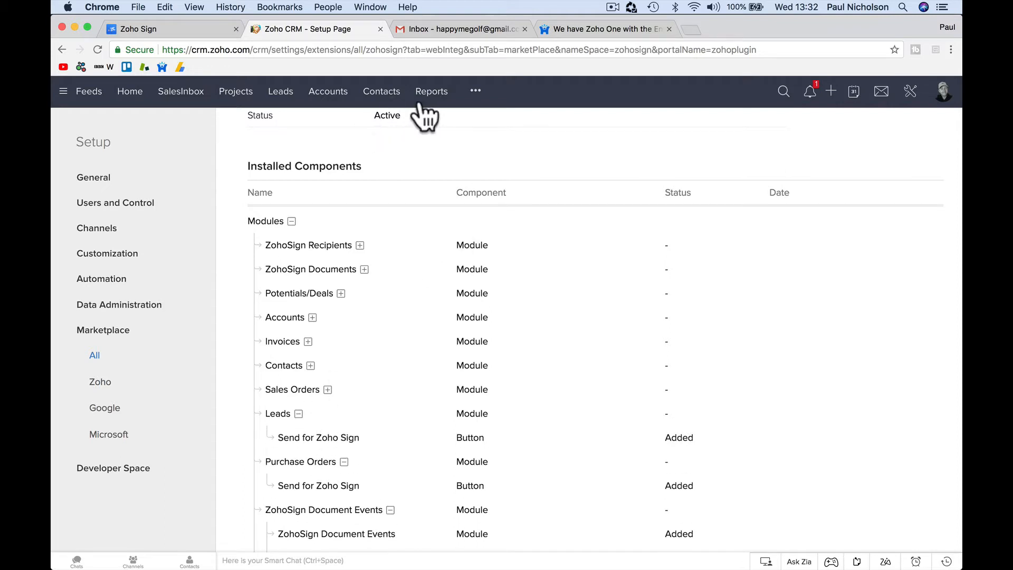
Step: Check an account record's PN - Accounts custom actions, then return to the Zoho Sign dashboard
click(369, 97)
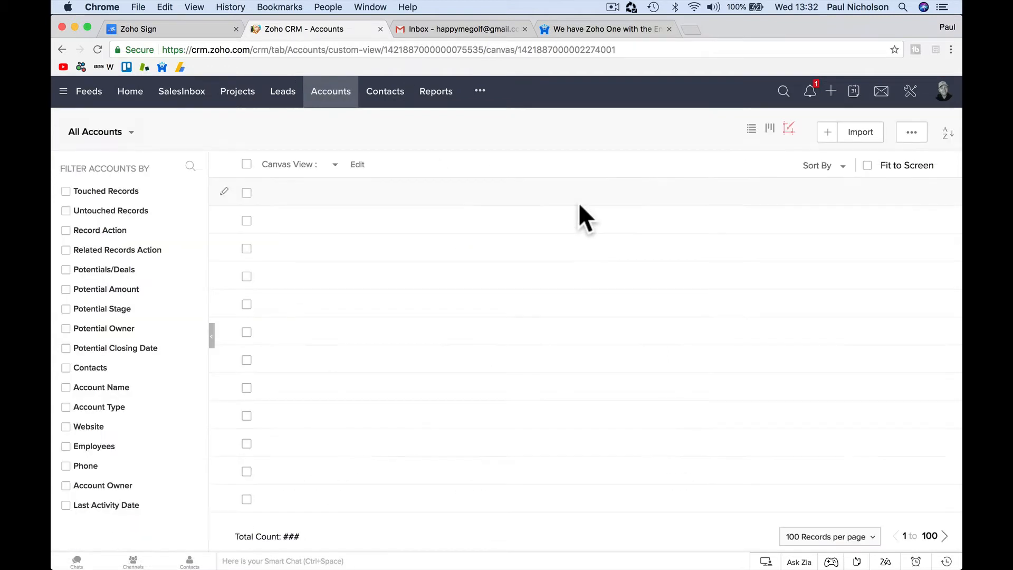
click(449, 194)
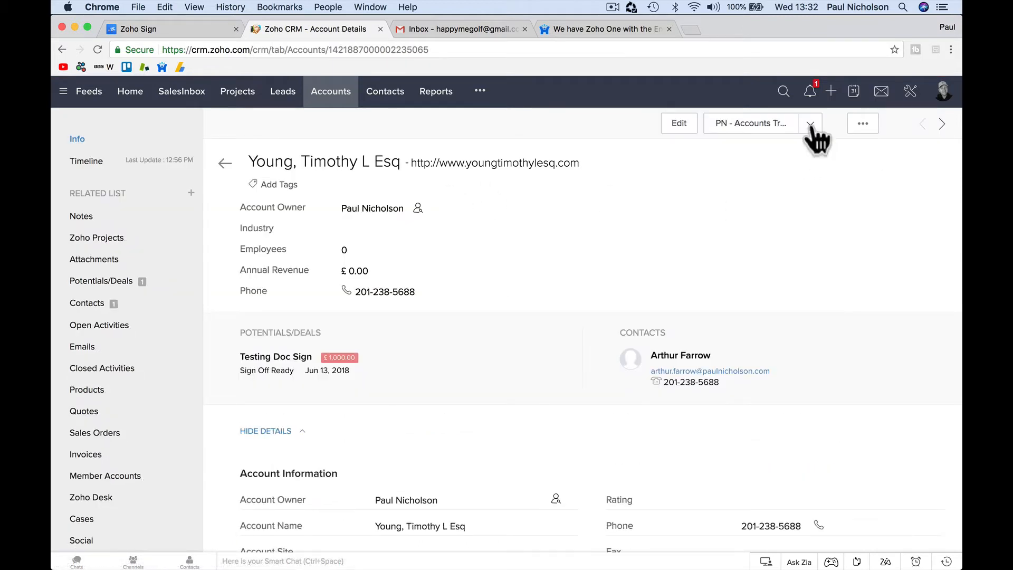
click(811, 126)
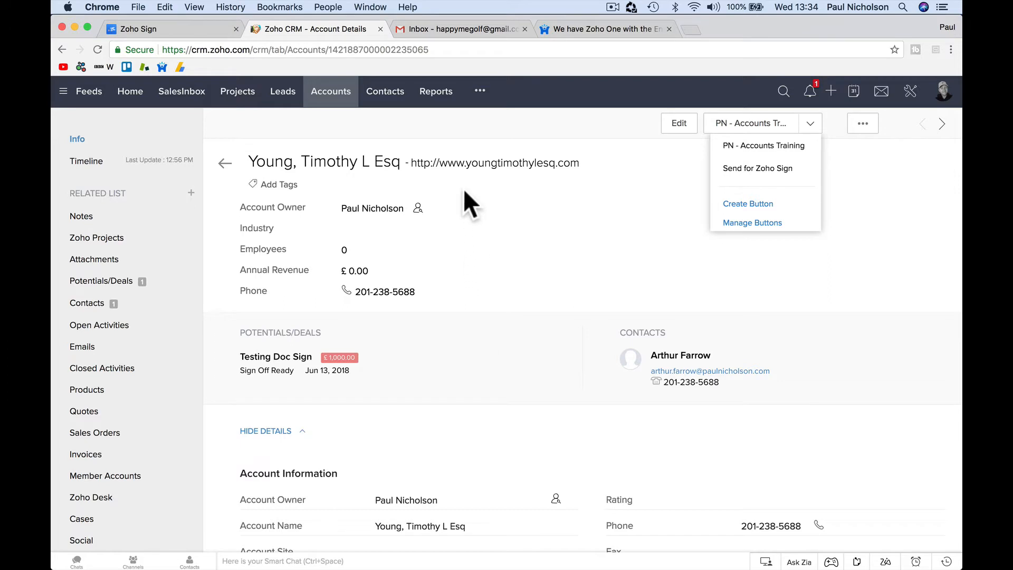
click(194, 31)
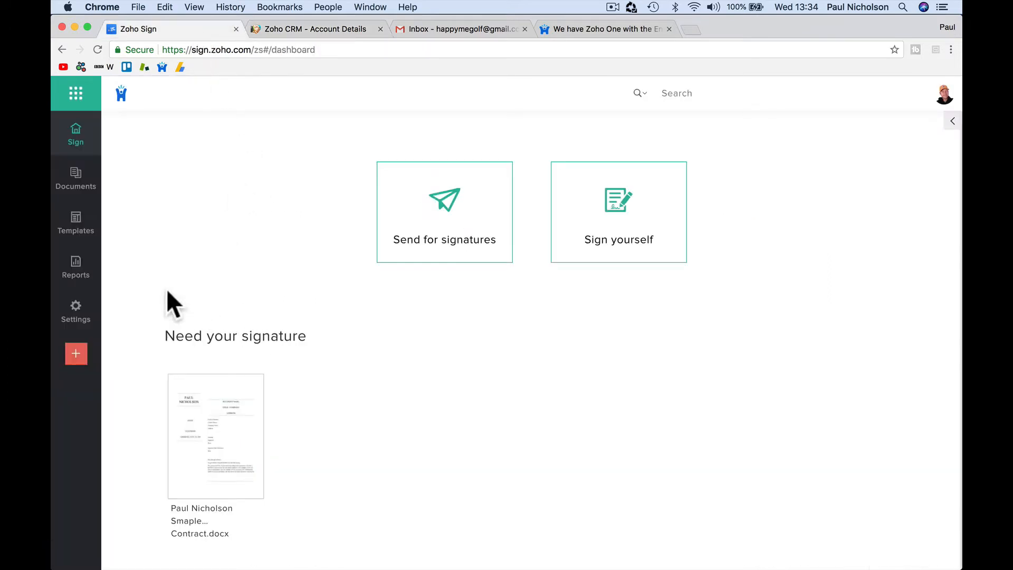
Step: Open the empty Templates list and start creating a new template
click(93, 228)
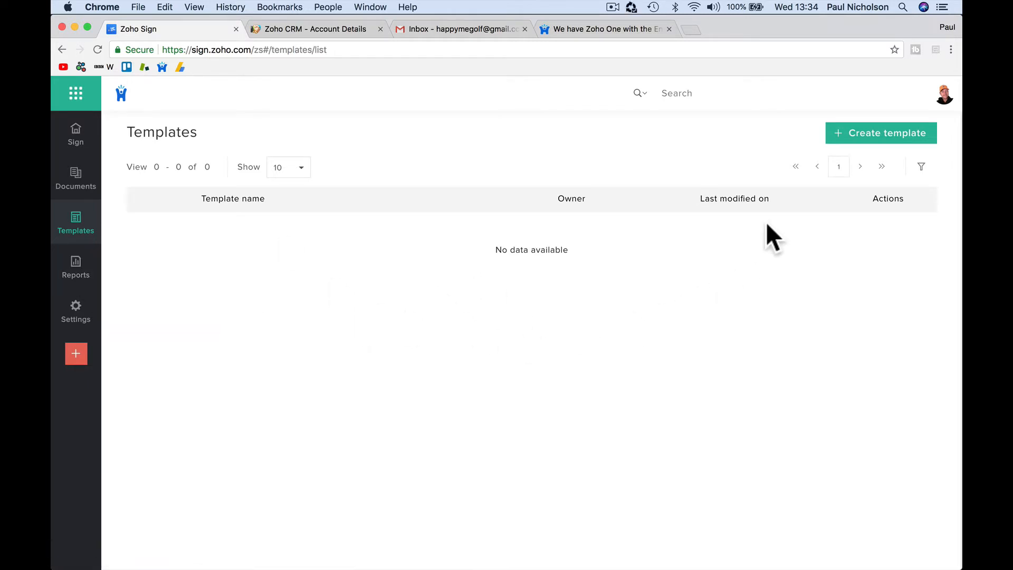
click(857, 140)
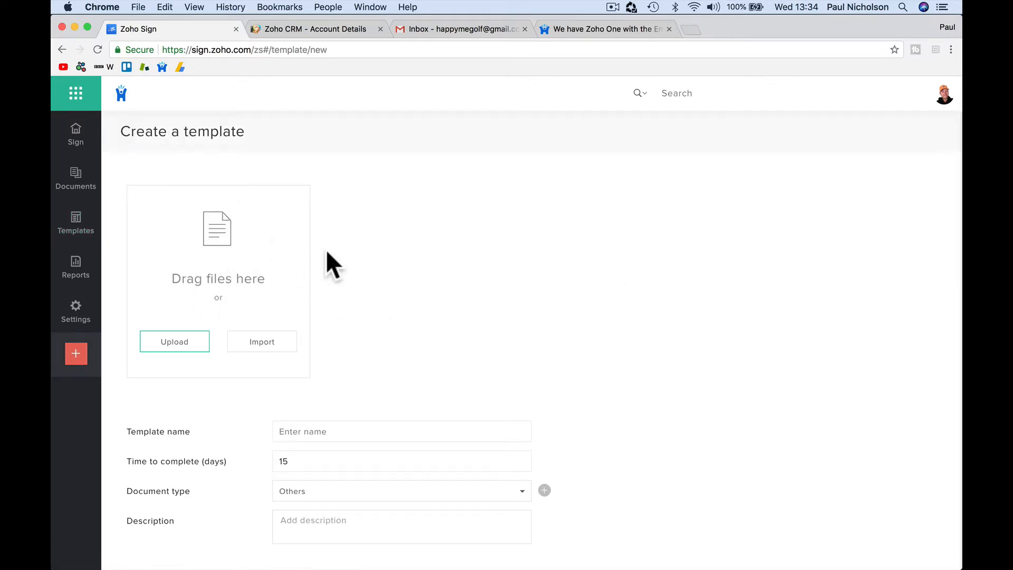
mouse_move(696, 568)
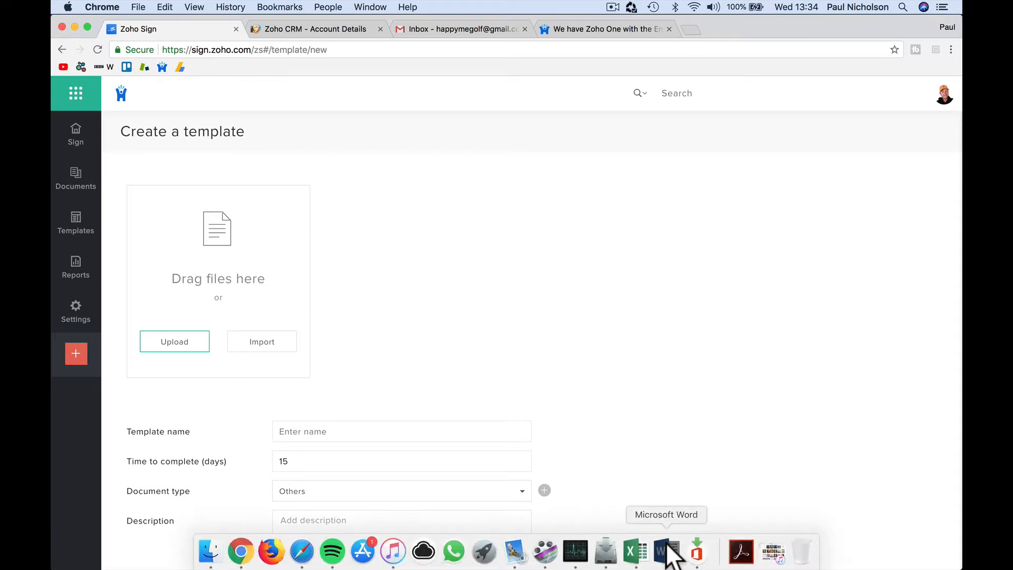
click(667, 551)
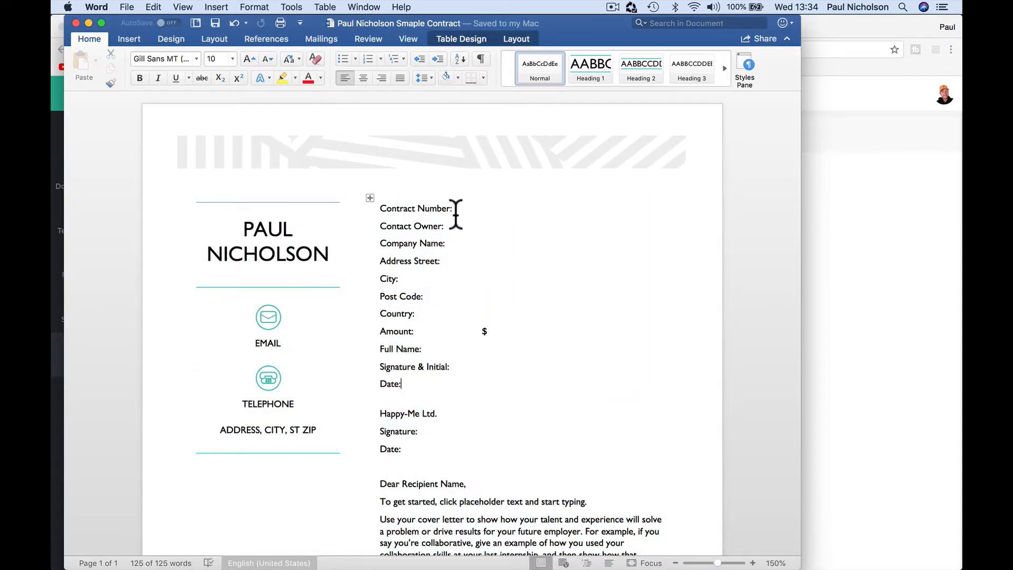
click(492, 192)
click(482, 209)
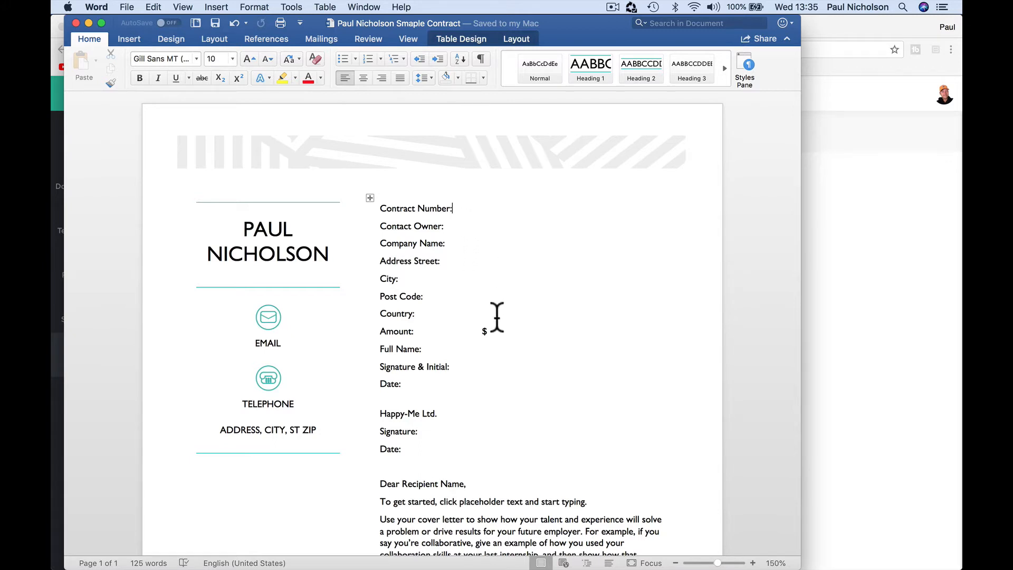
double_click(485, 331)
drag(481, 331, 488, 330)
double_click(485, 332)
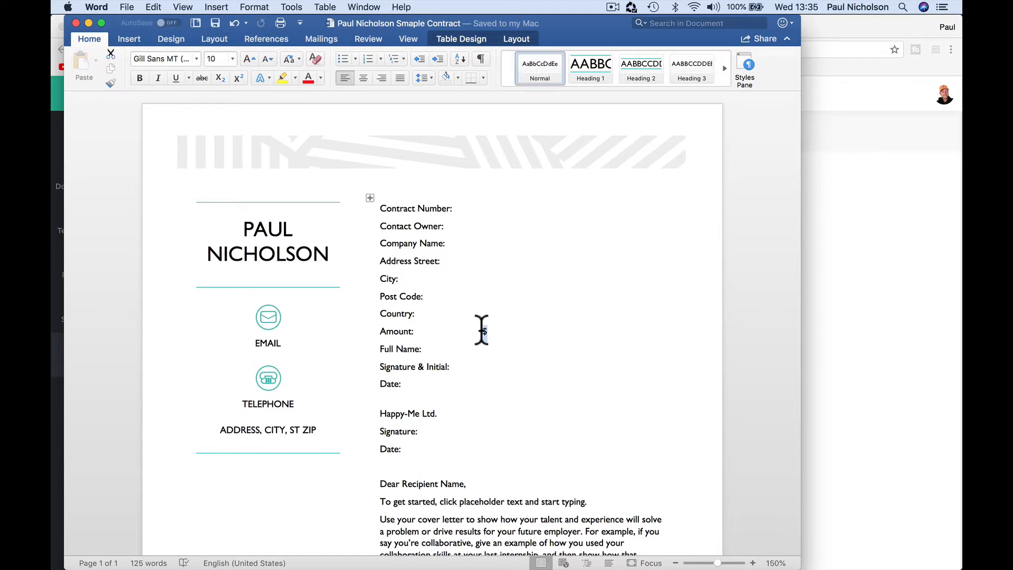
click(514, 332)
mouse_move(358, 567)
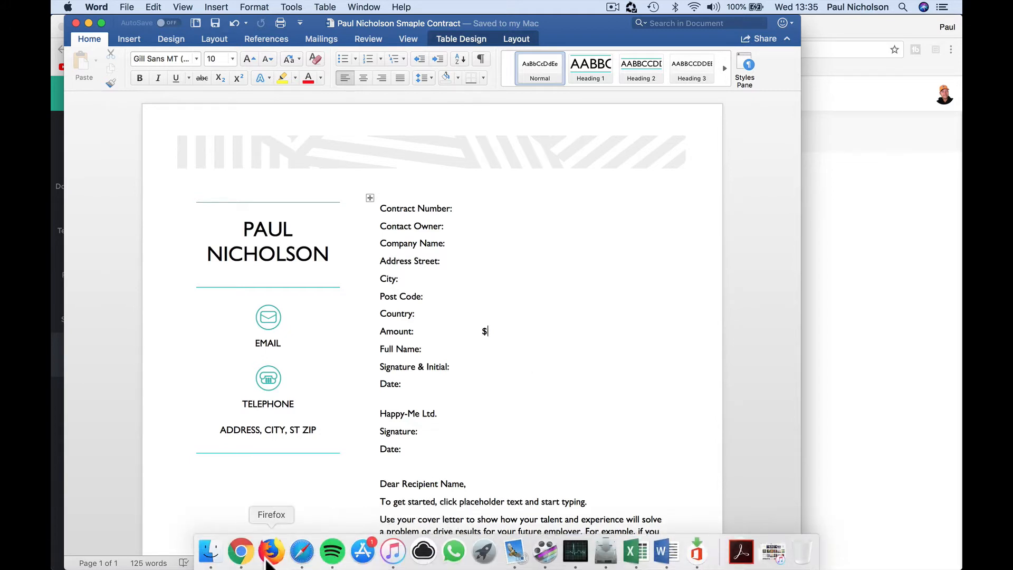
click(244, 551)
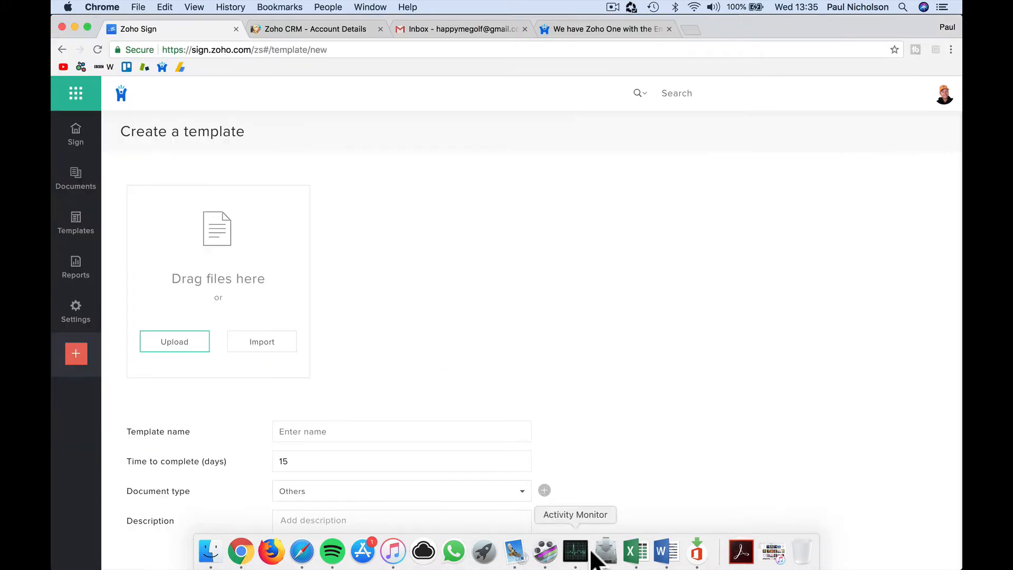
click(666, 552)
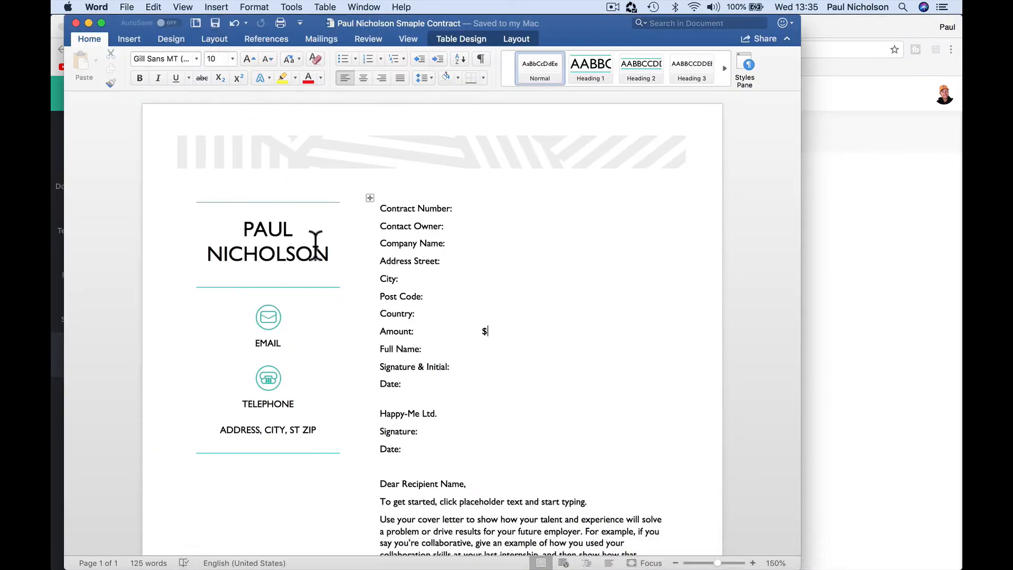
Step: Upload the sample contract .docx to the template and look through its preview
click(860, 267)
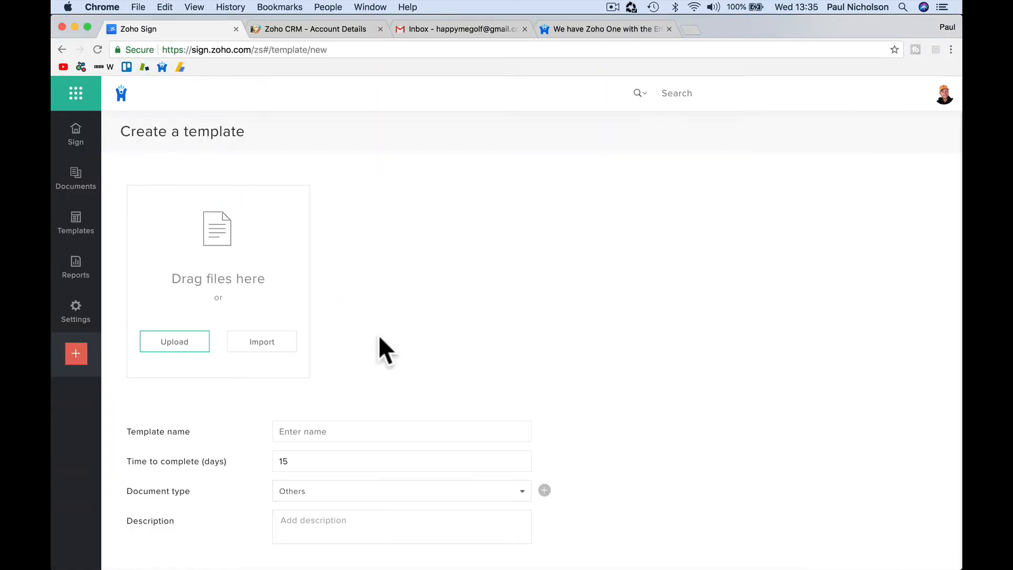
click(186, 341)
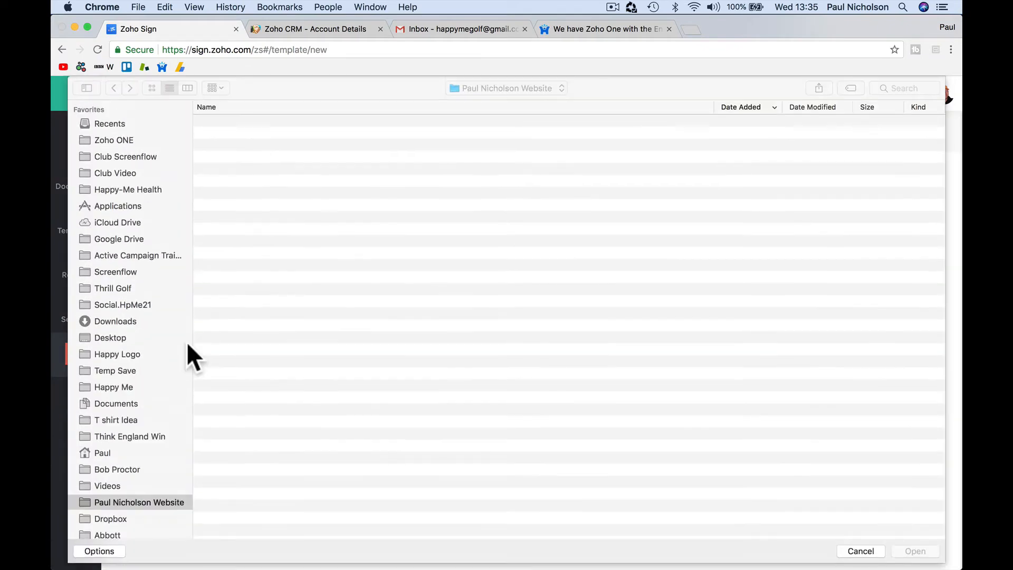
double_click(294, 118)
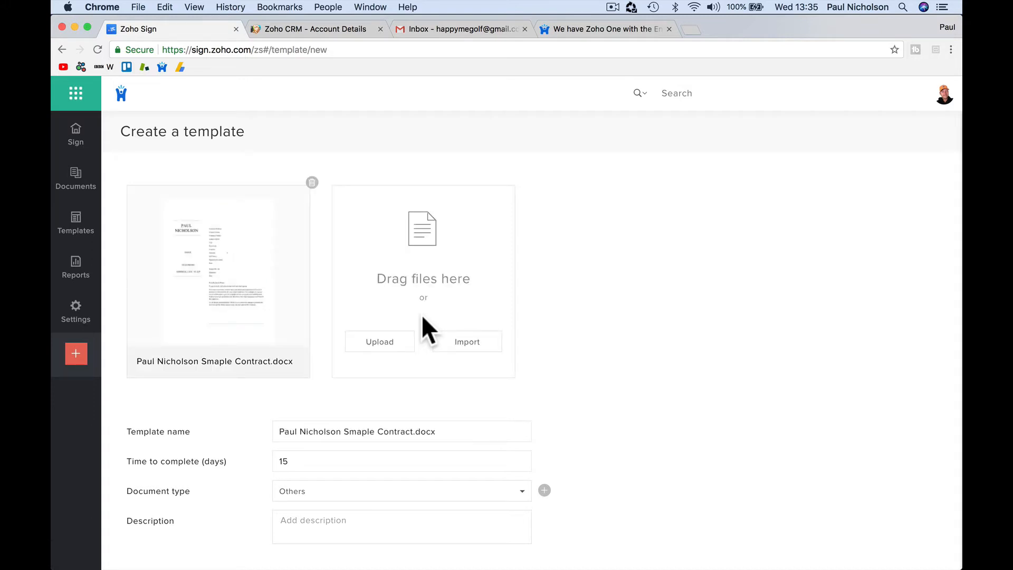
click(259, 315)
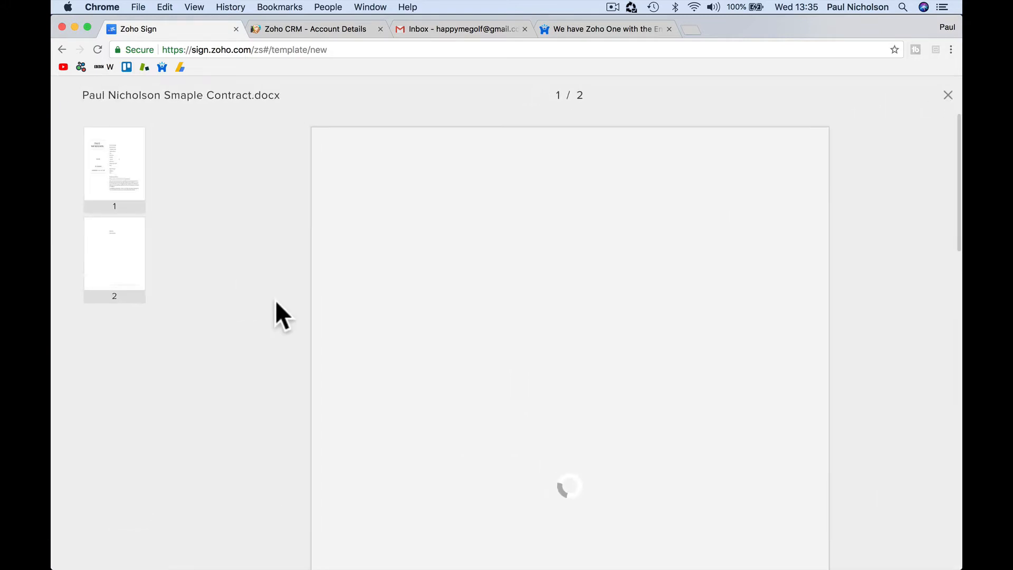
scroll(495, 416, down, 6)
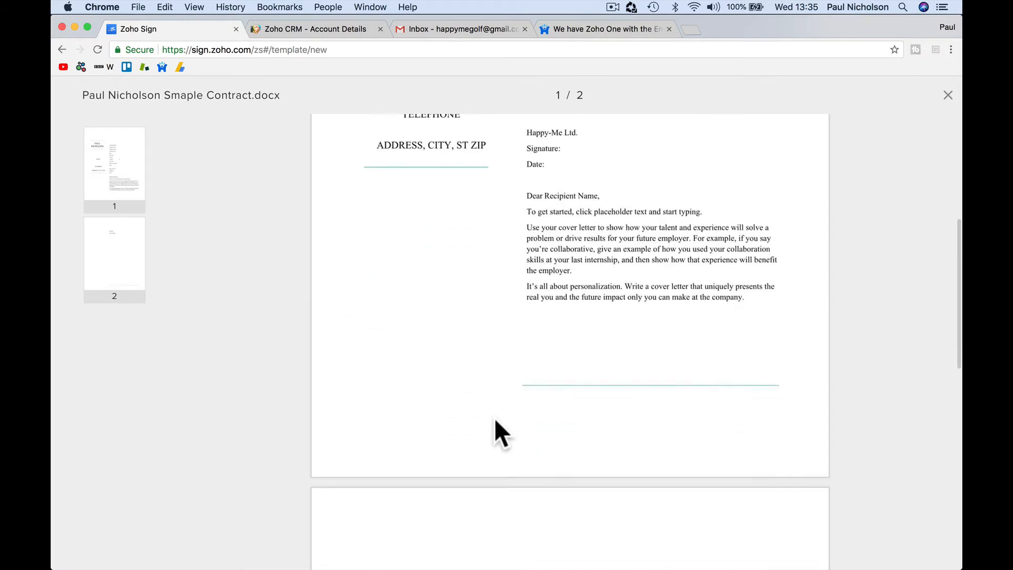
scroll(495, 417, up, 6)
click(948, 95)
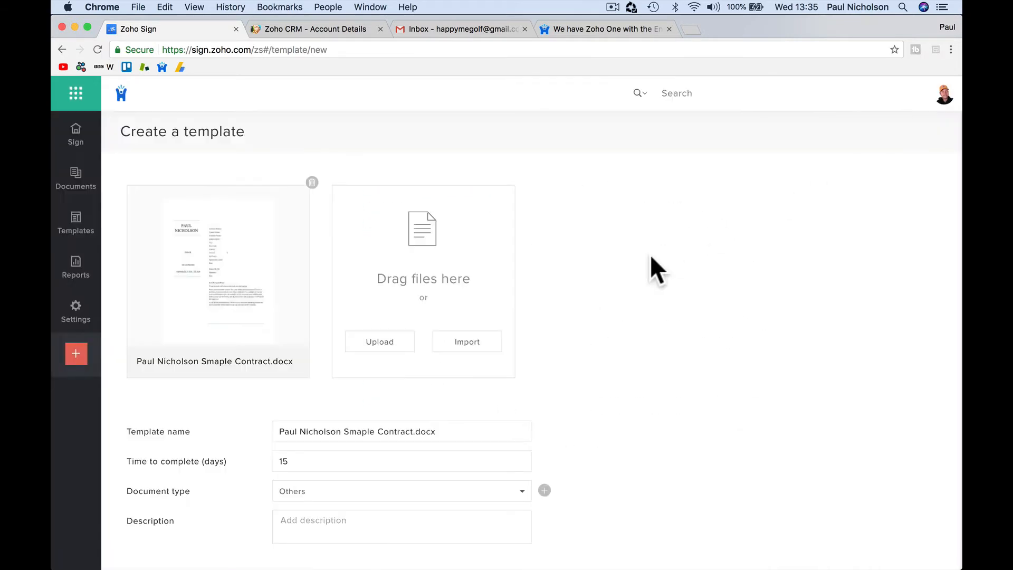
scroll(306, 359, down, 3)
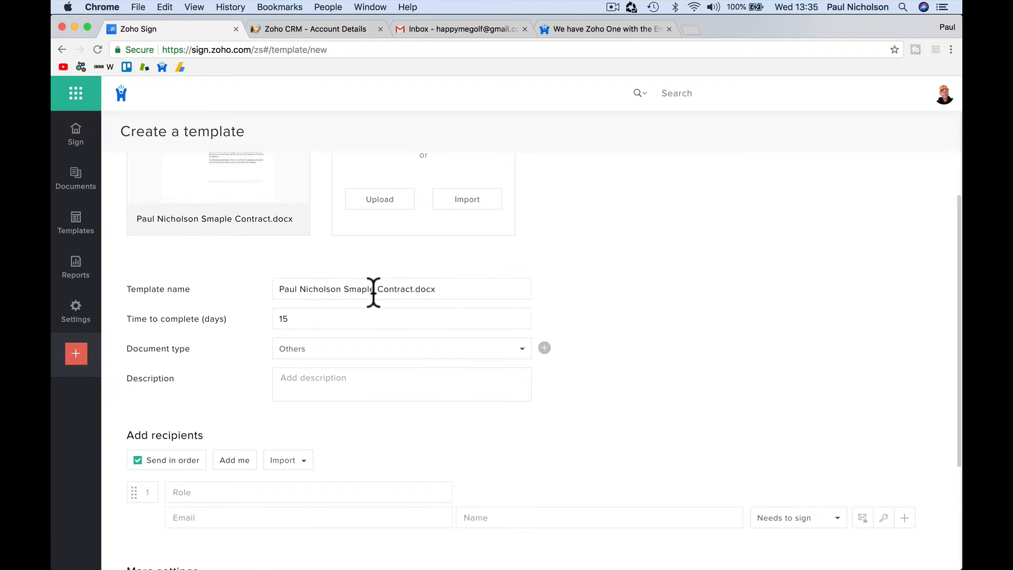
Step: Rename the template to 'New Installation Sign Off' and set 7 days to complete
drag(414, 289, 272, 289)
text(New Installait)
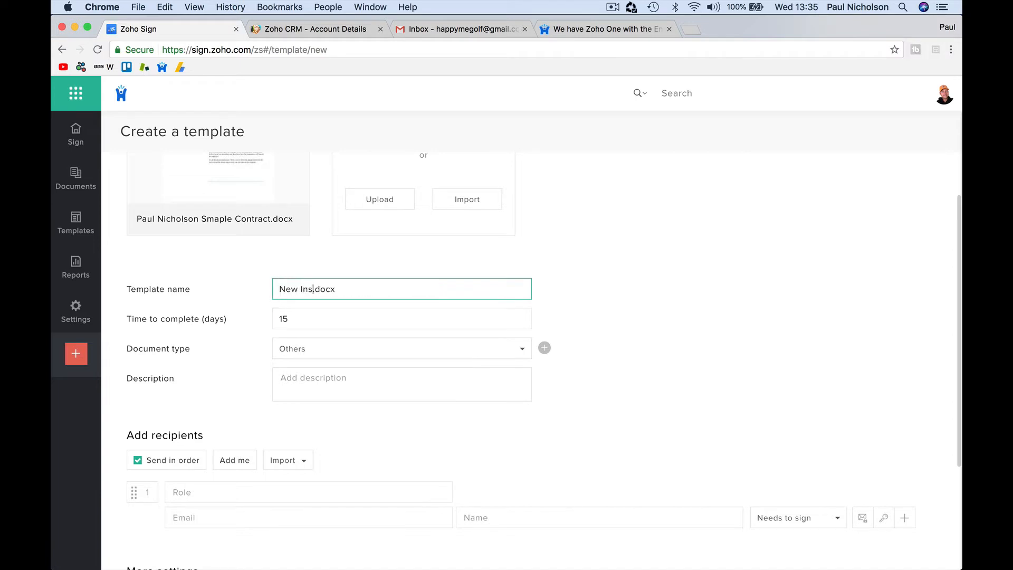
key(BackSpace)
key(BackSpace)
text(tion Sig)
text(n Off)
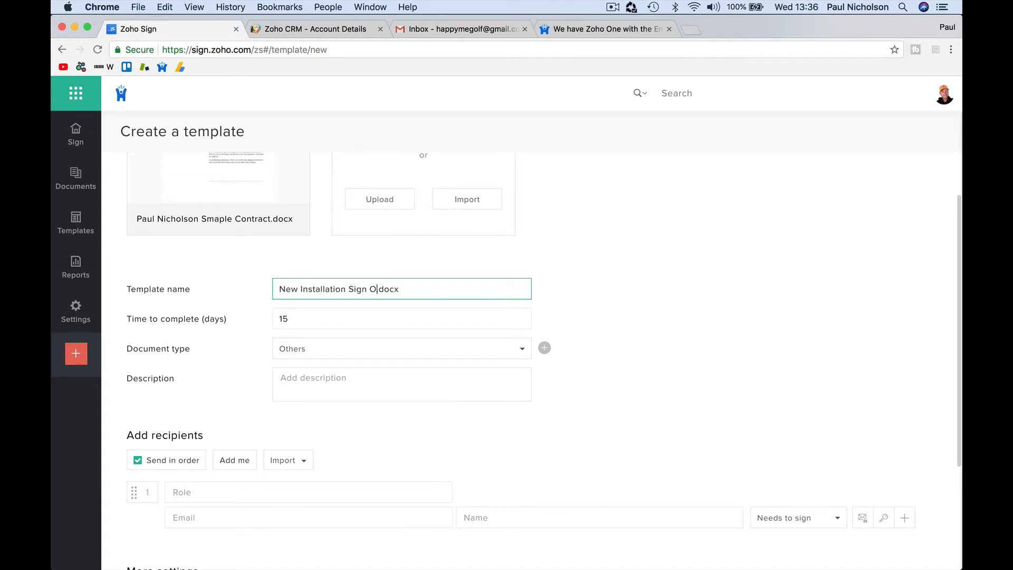
key(Tab)
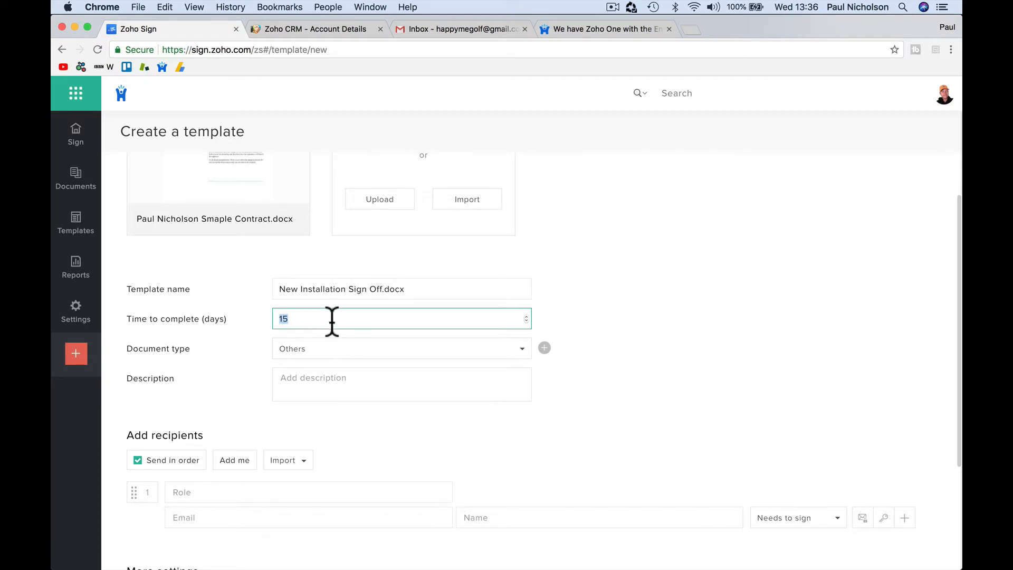
text(7)
Step: Add document type 'Install Sign Off' and the description 'Installation Sign Off On Quote'
click(354, 349)
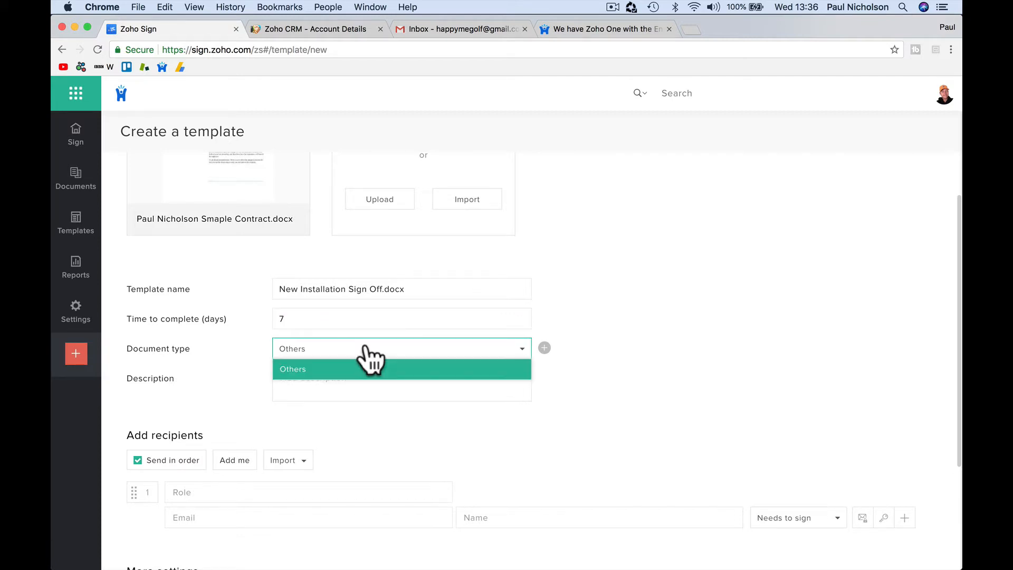
click(544, 348)
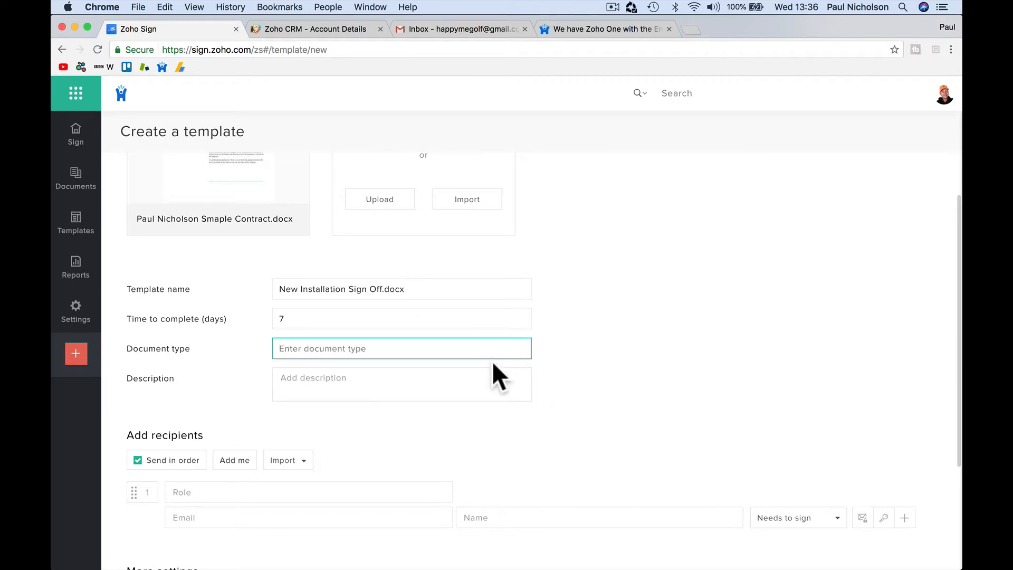
text(Install)
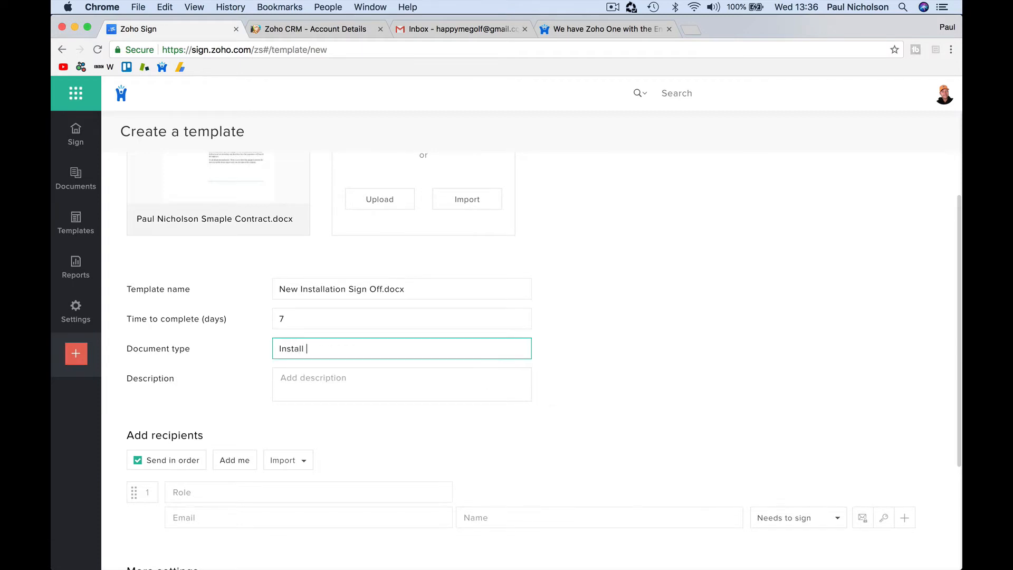
text( Sign Off)
key(Tab)
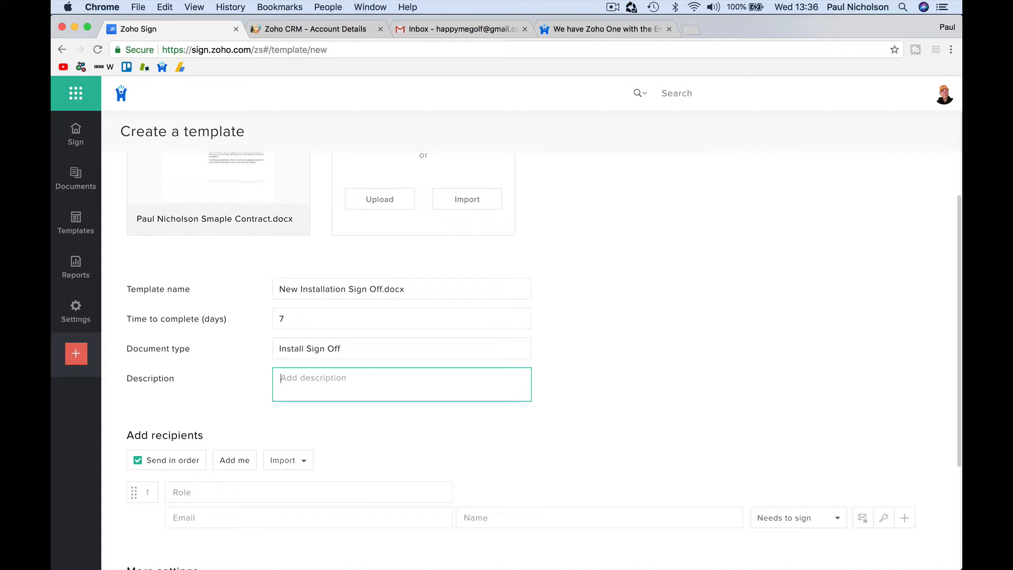
text(Installtion Sign Off On Quote)
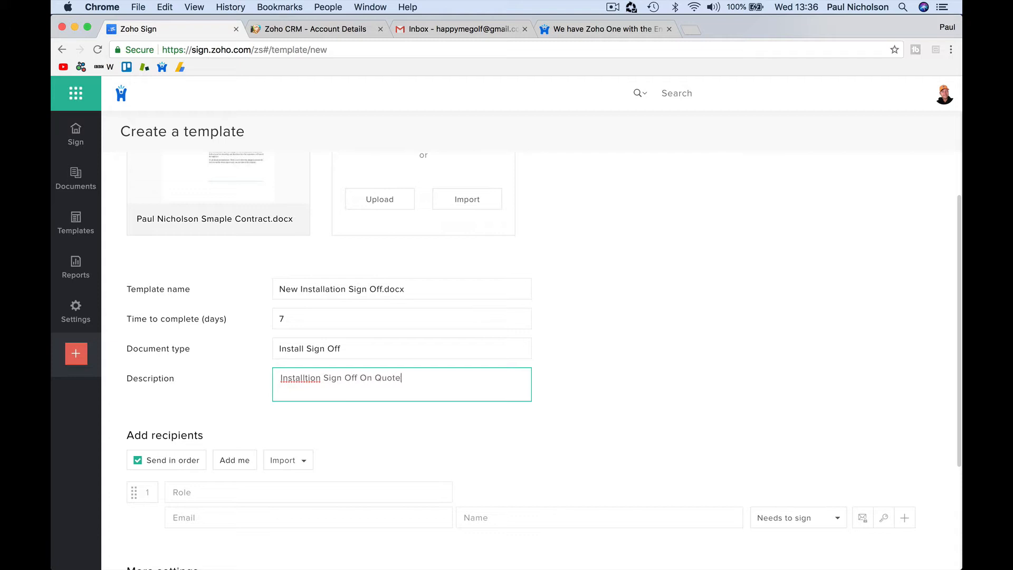
right_click(306, 379)
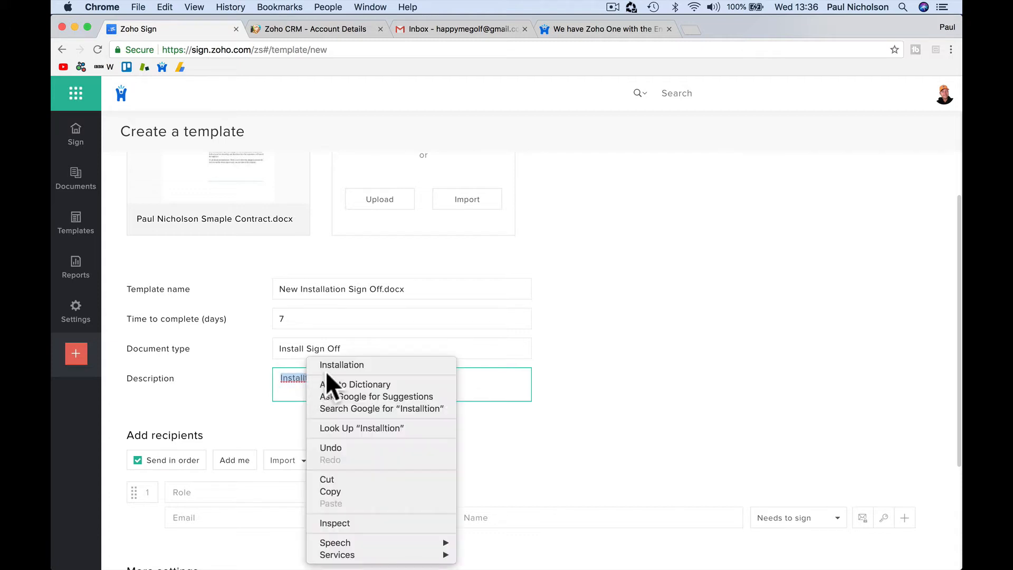
click(328, 362)
scroll(356, 400, down, 3)
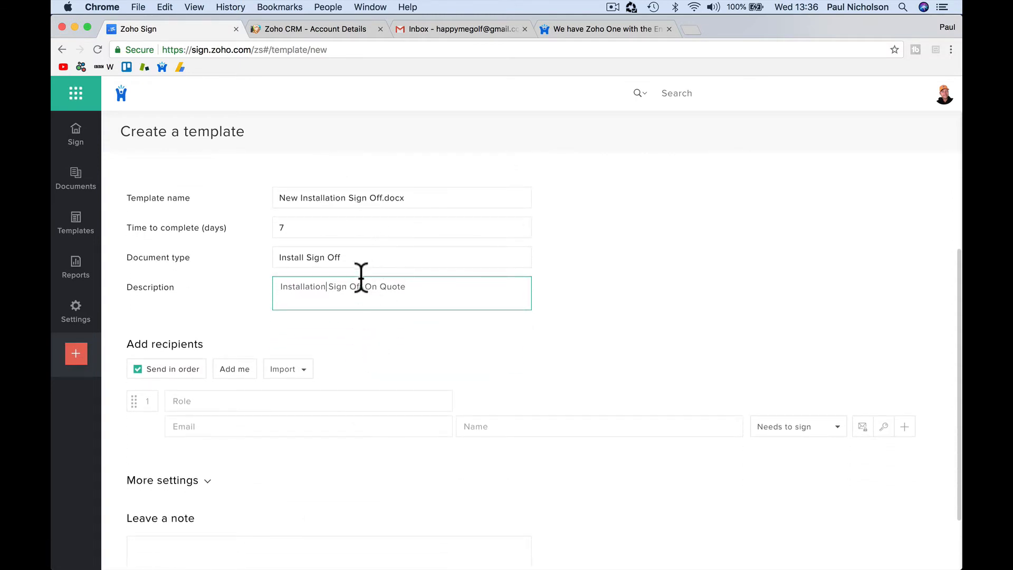
scroll(363, 345, down, 3)
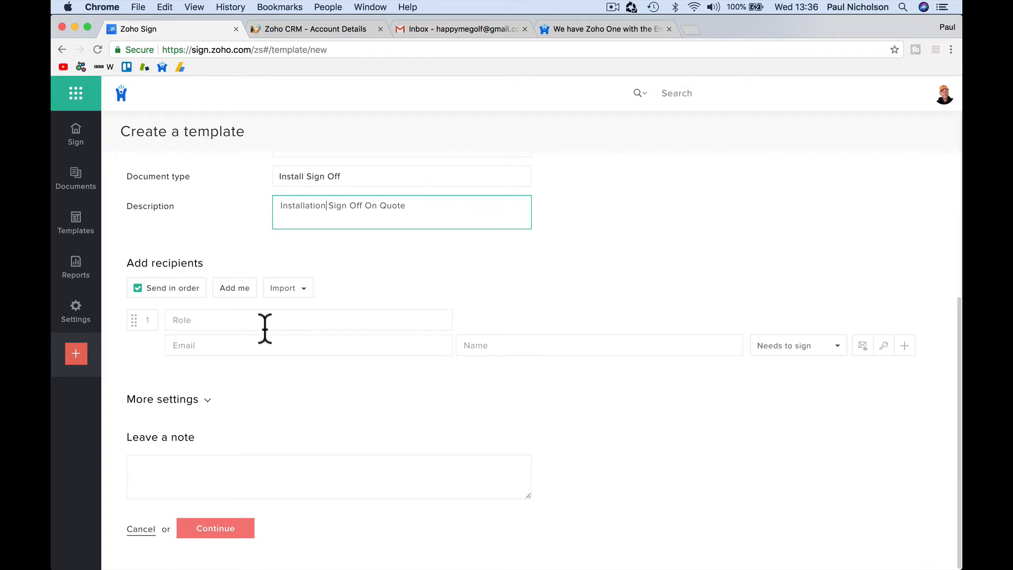
Step: Import the first recipient from saved contacts with the role Customer Signoff
click(289, 289)
click(301, 329)
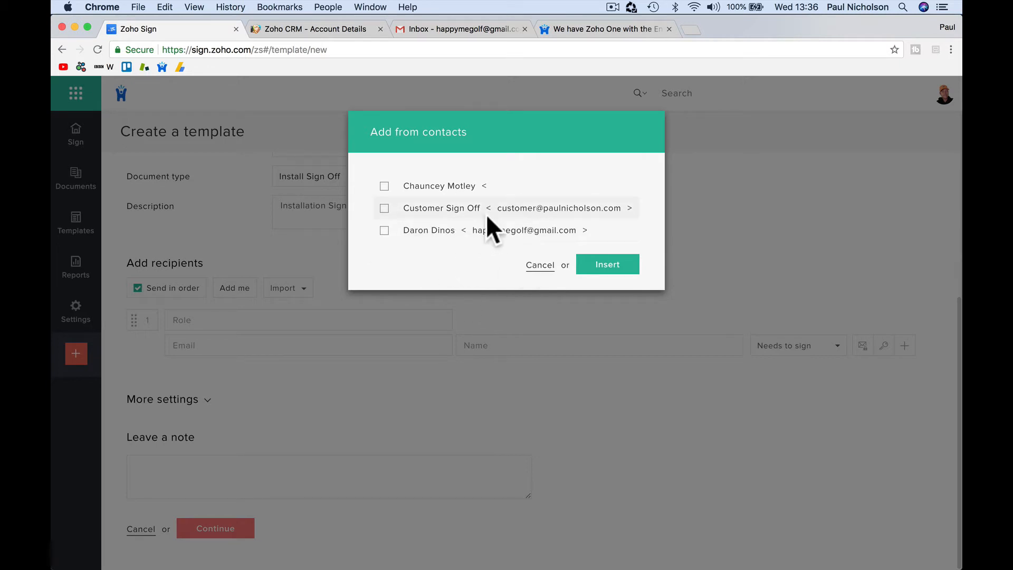
click(384, 207)
click(606, 264)
click(222, 322)
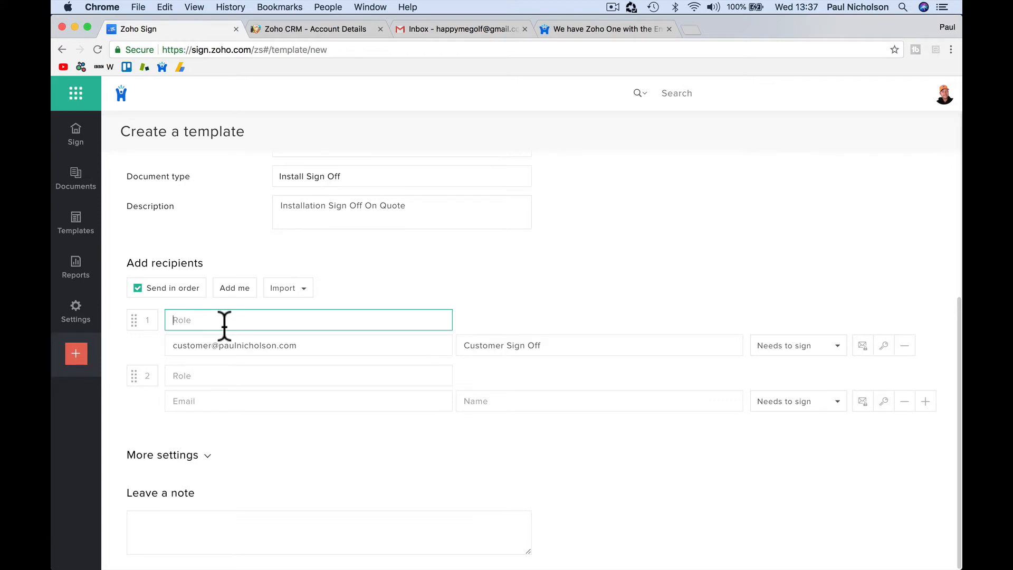
text(Customer Signoff)
key(Tab)
click(220, 345)
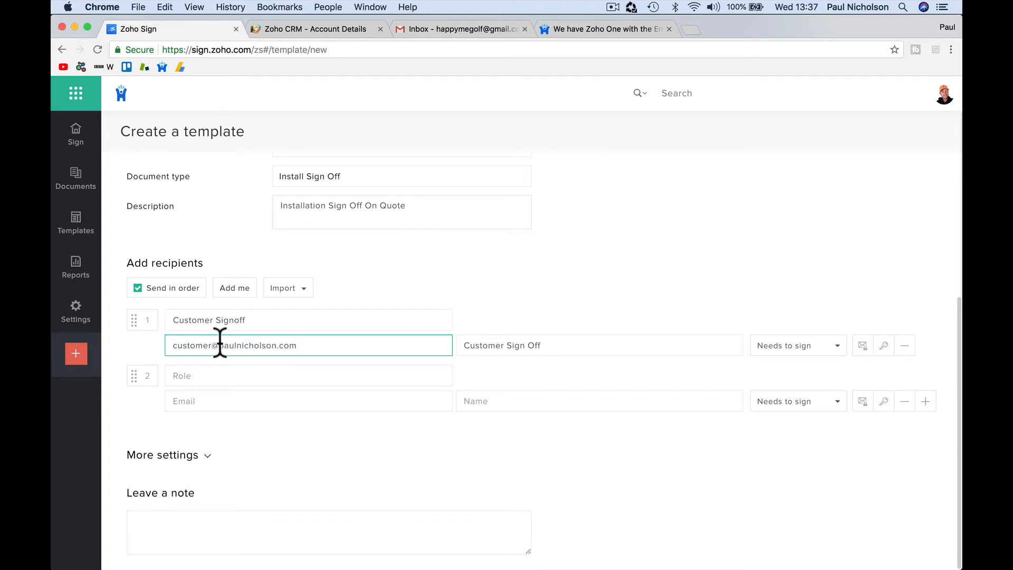
click(510, 346)
Step: Add yourself as the second recipient with the role Installation Manager
click(336, 374)
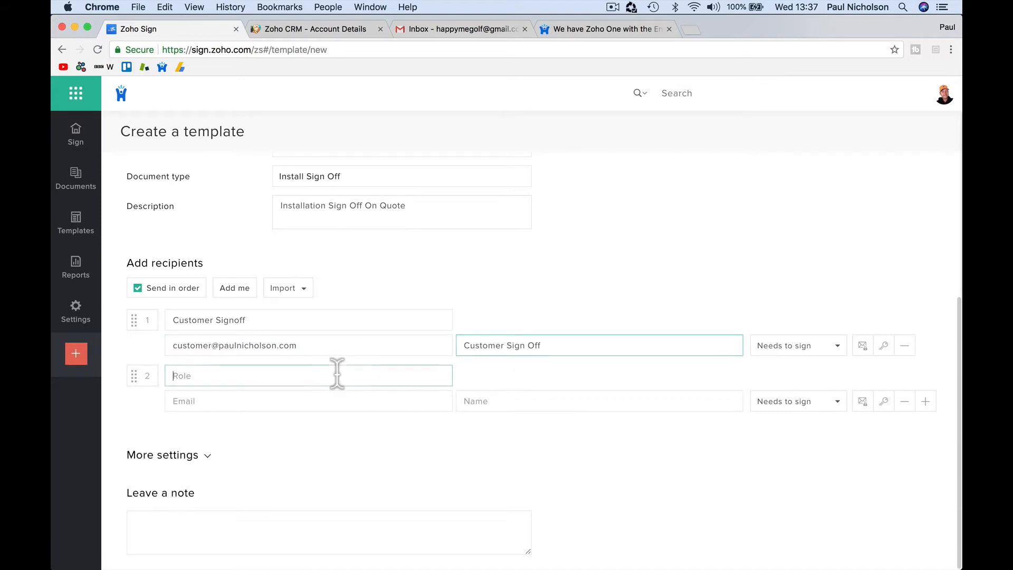
click(241, 290)
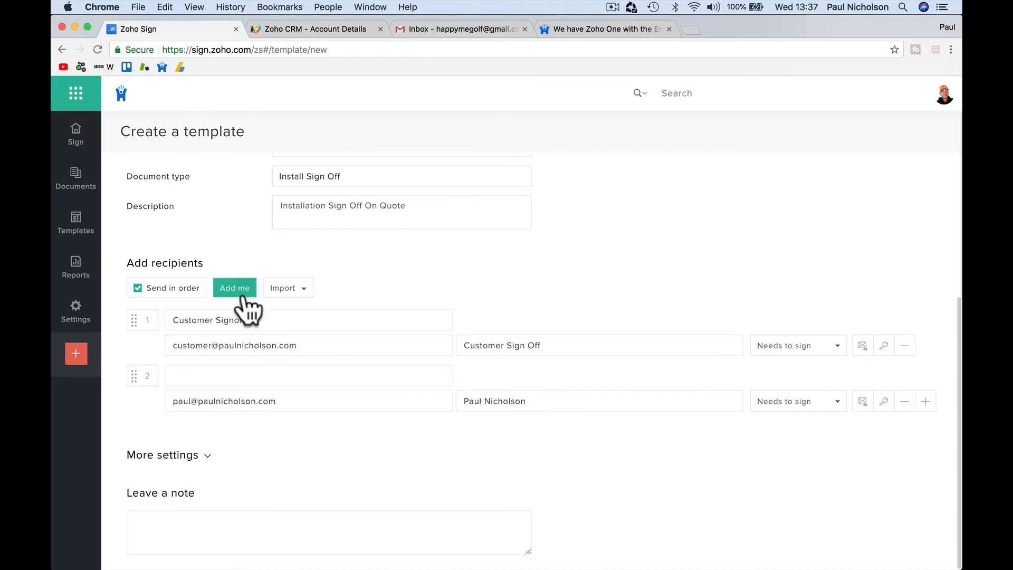
click(235, 375)
text(Inst)
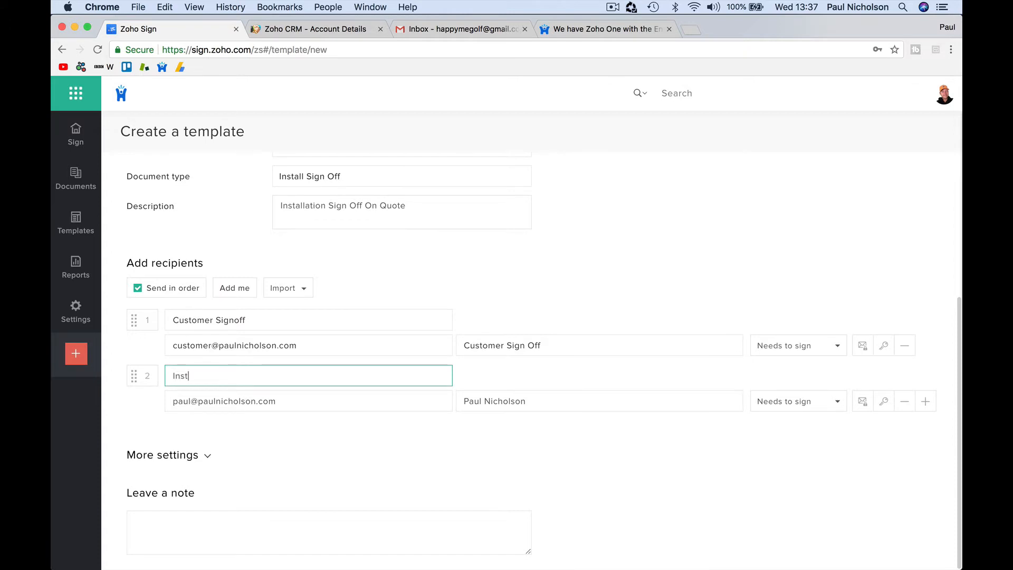
text(allation Man)
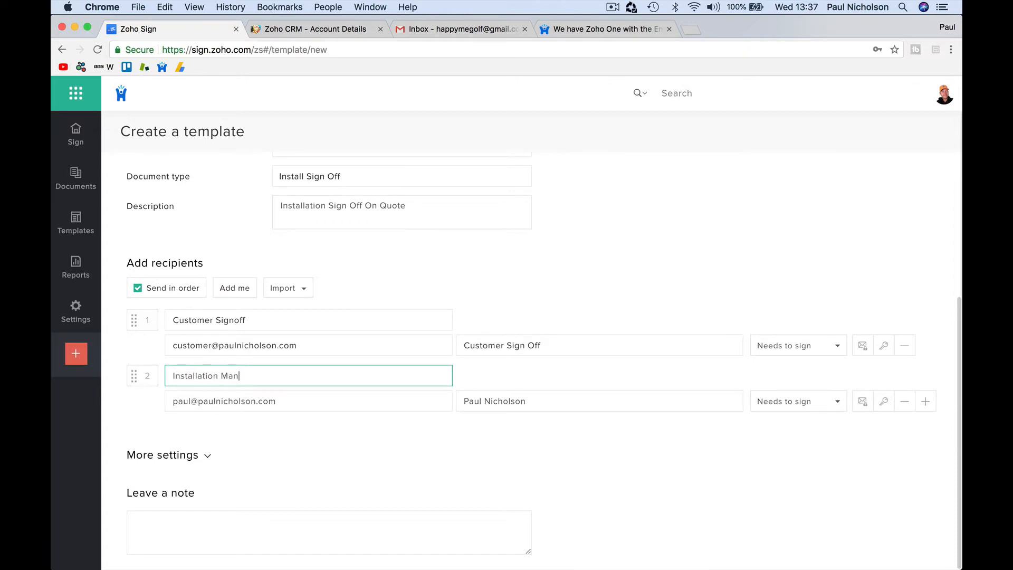
text(agerr)
click(265, 425)
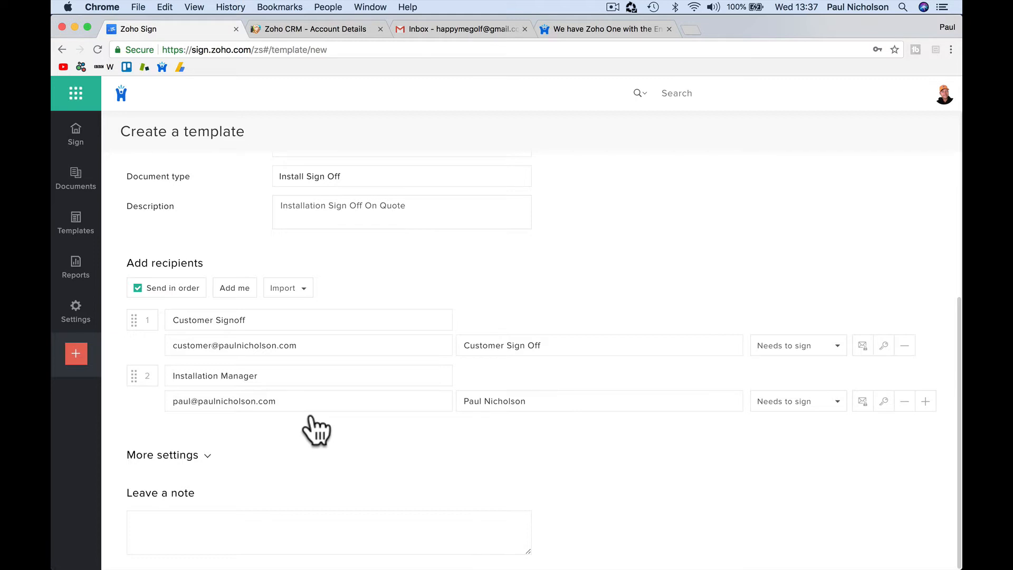
Step: Check the reminder settings and continue to the field editor, dismissing the save-password prompt
scroll(311, 416, down, 2)
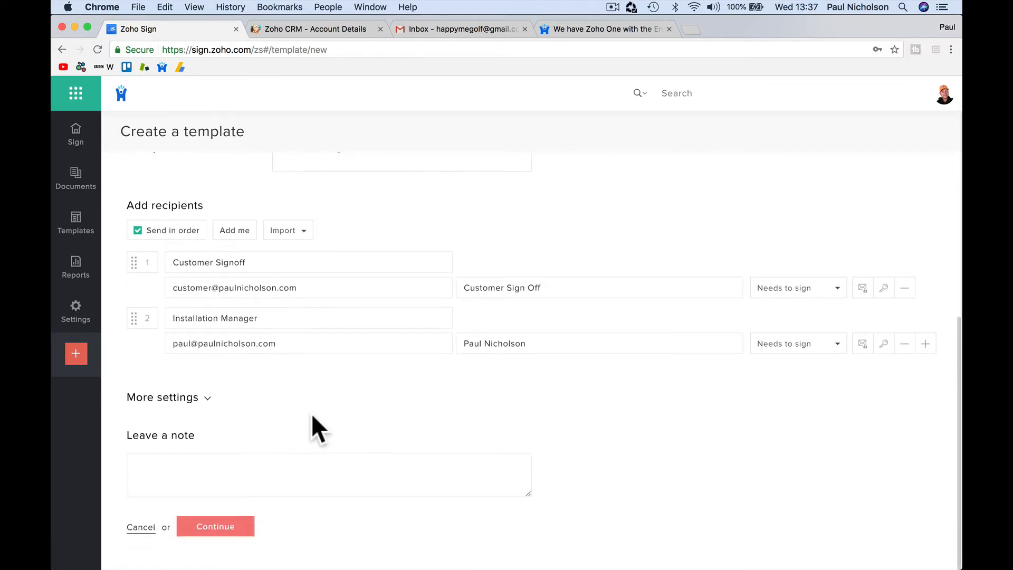
click(201, 400)
scroll(256, 408, down, 2)
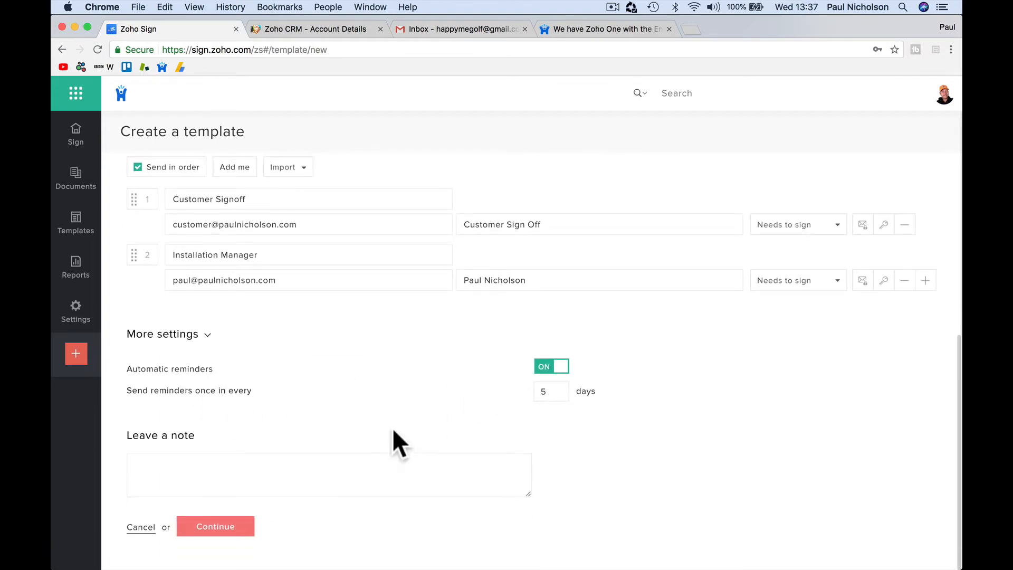
click(287, 479)
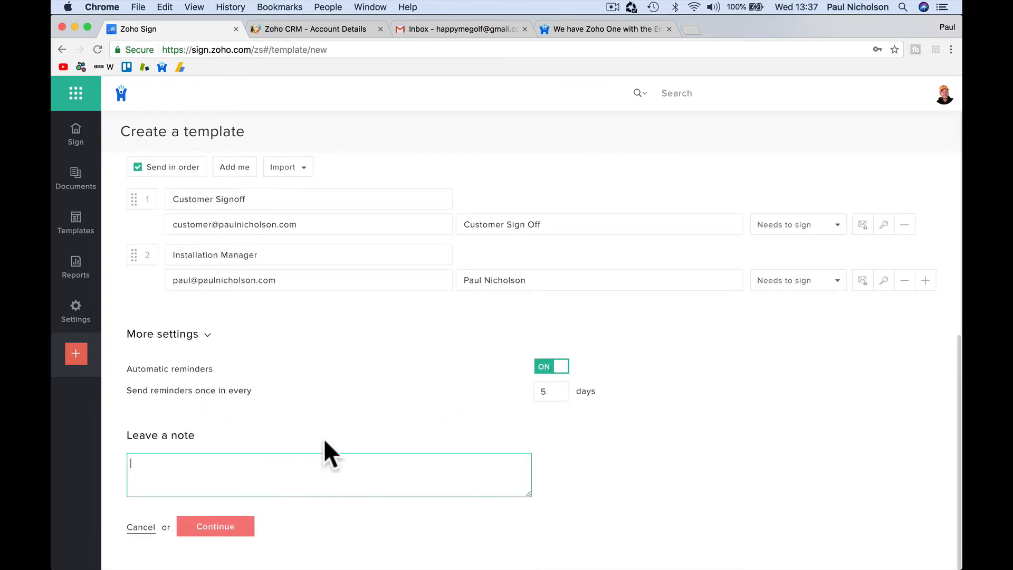
click(229, 525)
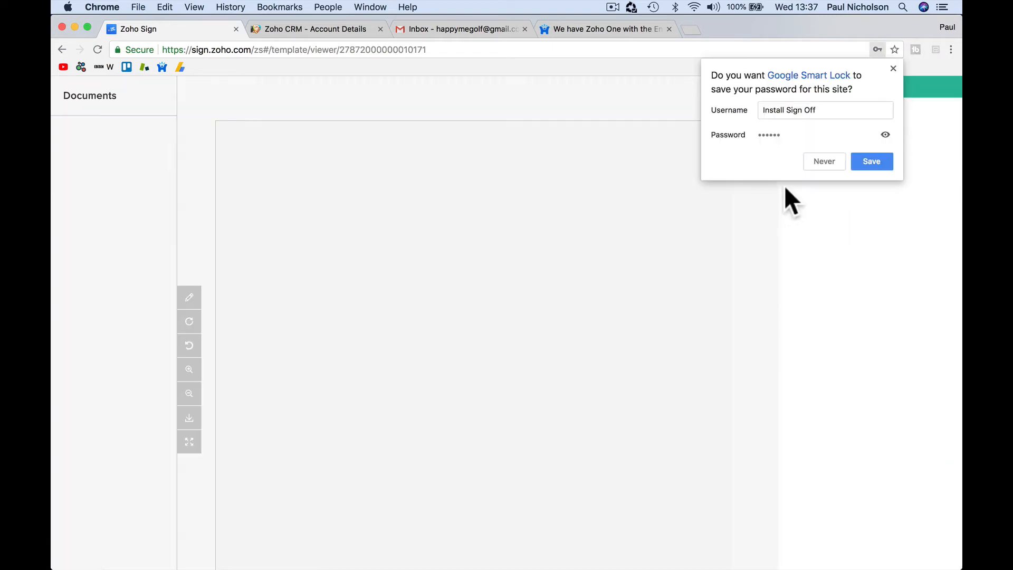
click(892, 69)
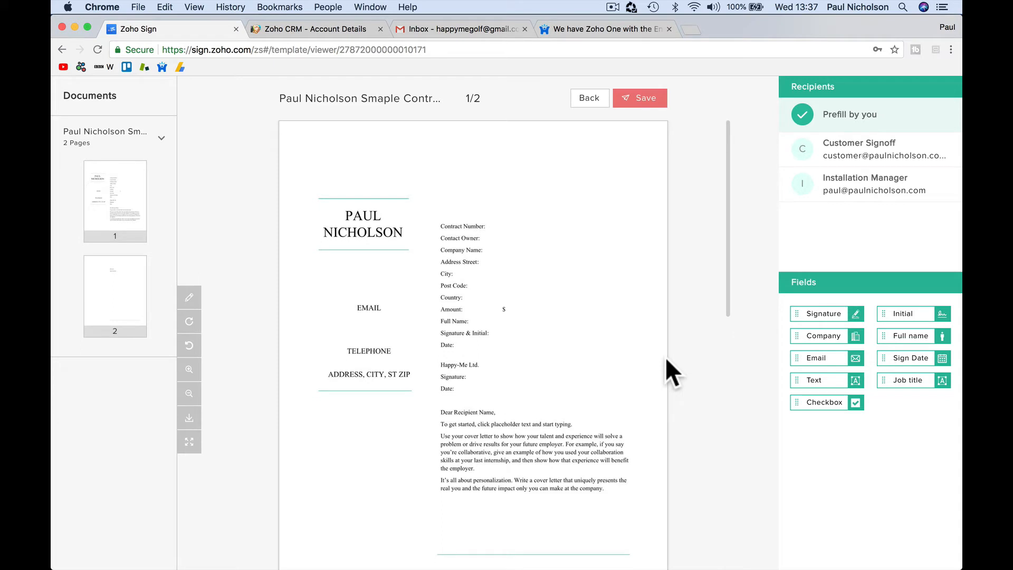
Step: Place a prefill text field for the Contract Number beside the Contract Number line
click(891, 151)
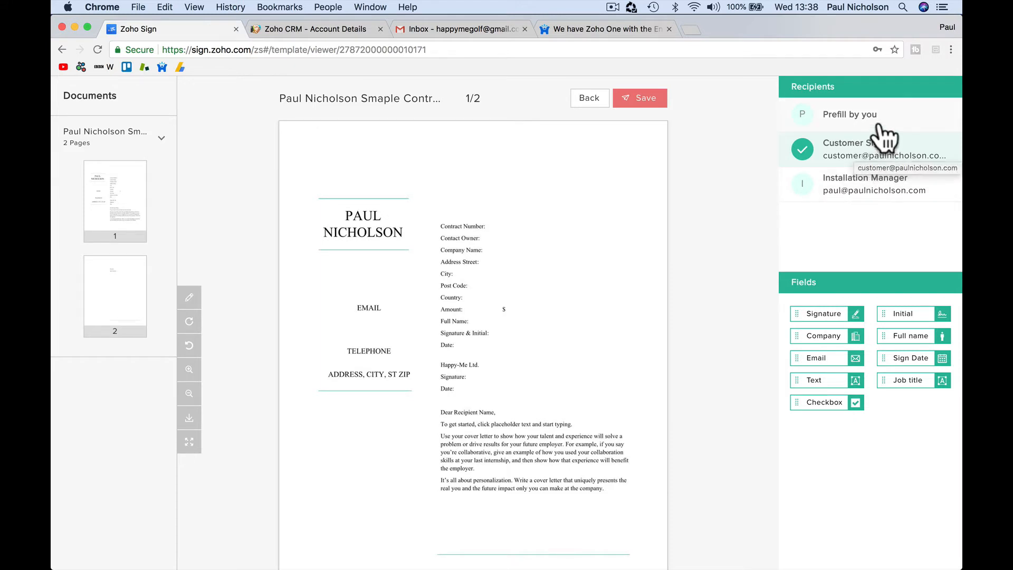
click(879, 126)
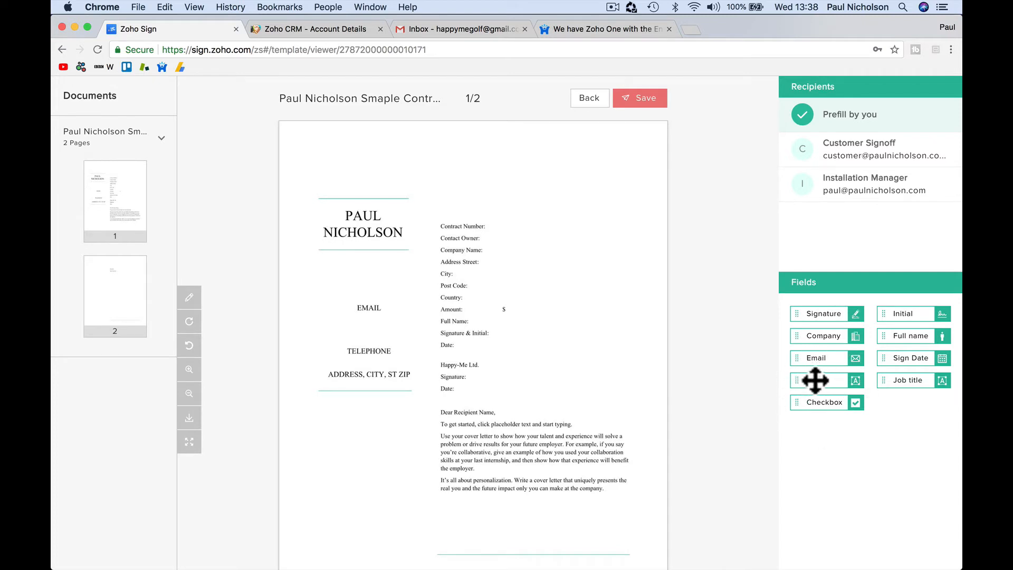
drag(811, 379, 525, 228)
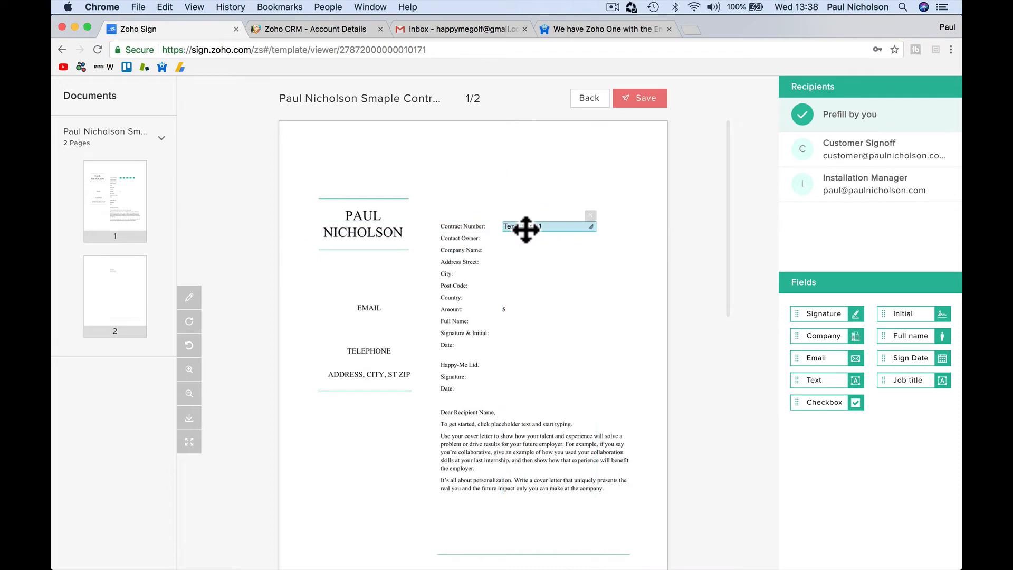
click(566, 226)
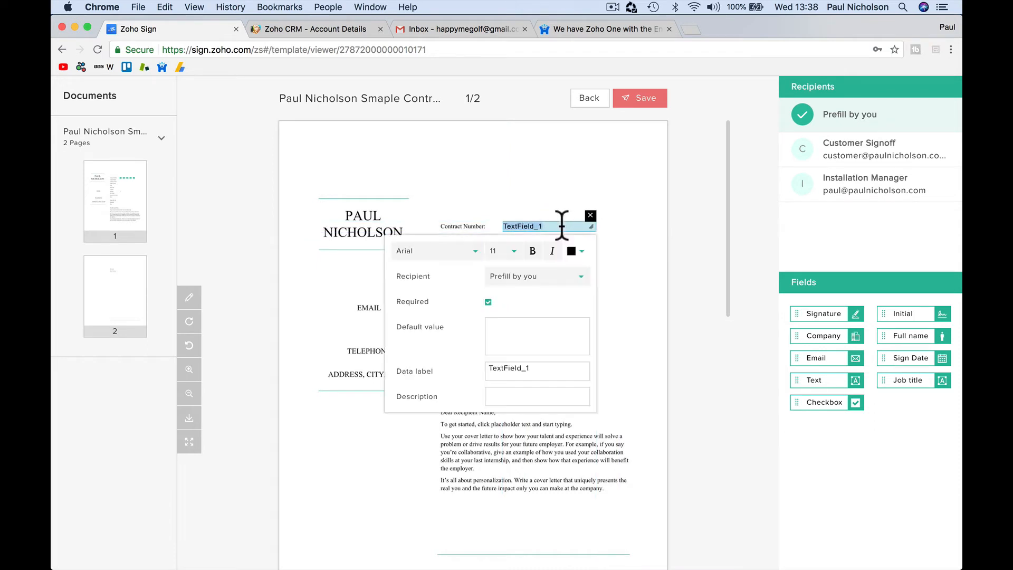
double_click(500, 367)
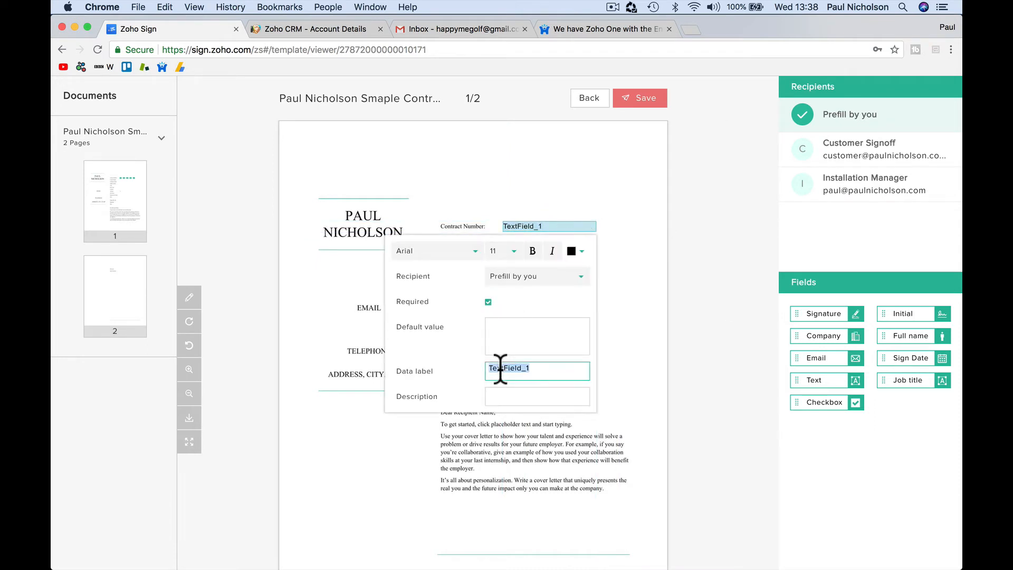
text(Deal Number)
key(Tab)
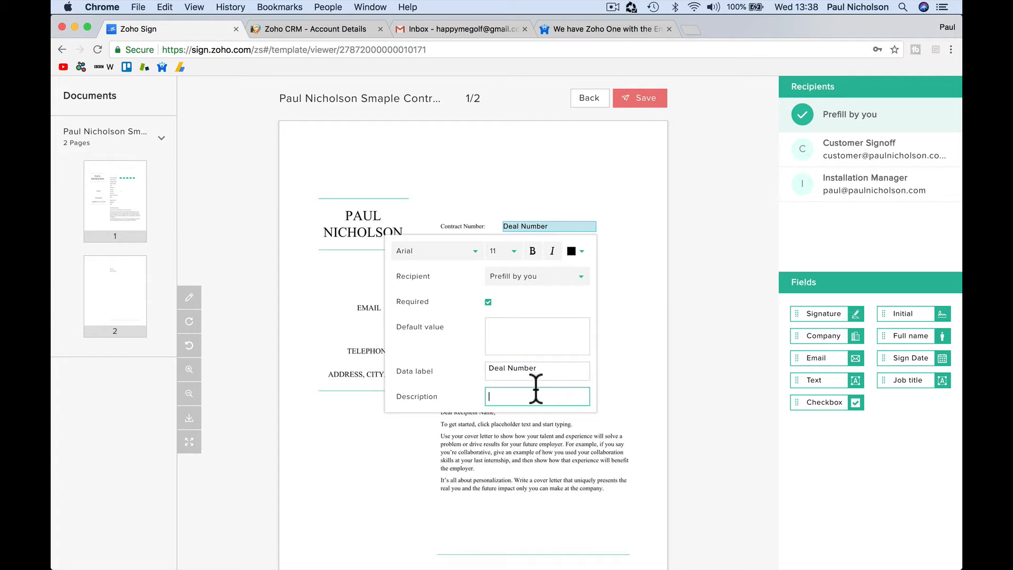
click(508, 372)
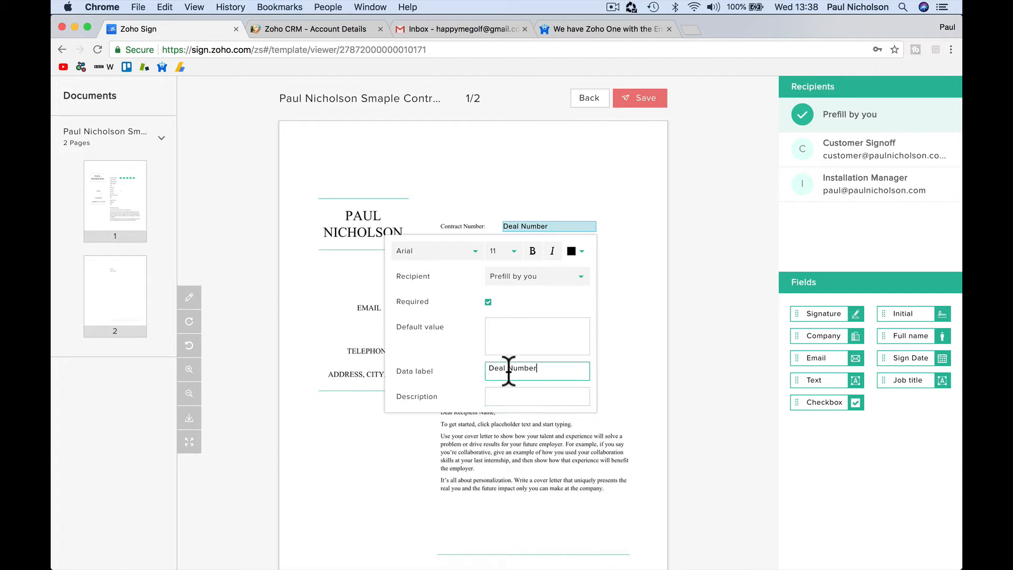
text(Contract)
click(626, 344)
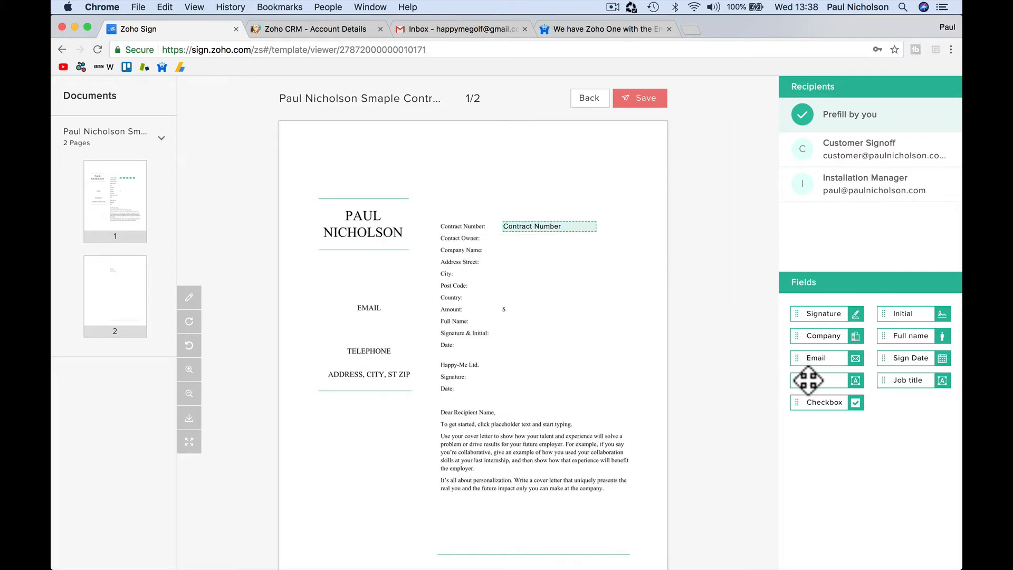
Step: Add a Full Name field beside Contact Owner and a company field beside Company Name
drag(805, 378, 596, 241)
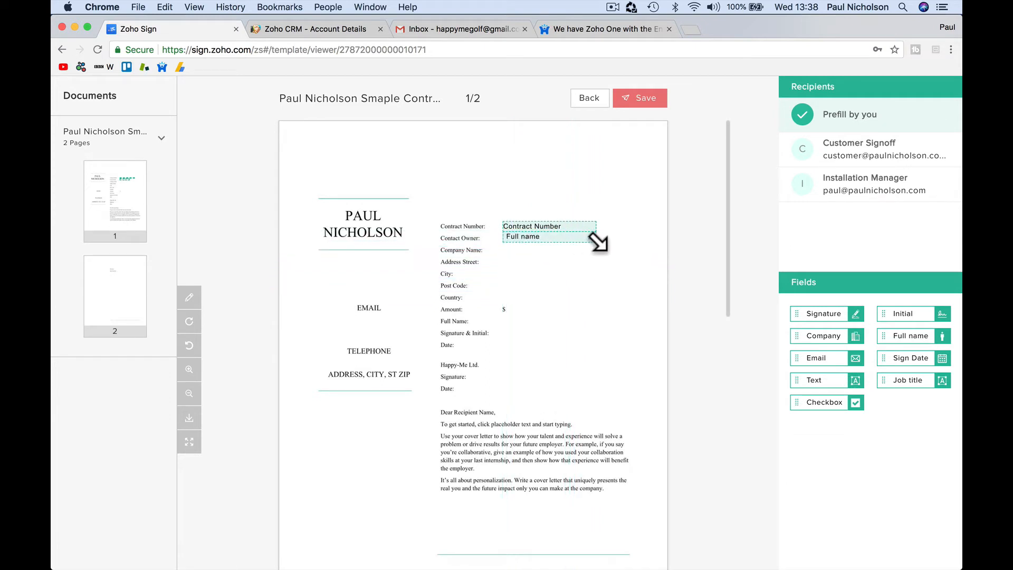
click(567, 237)
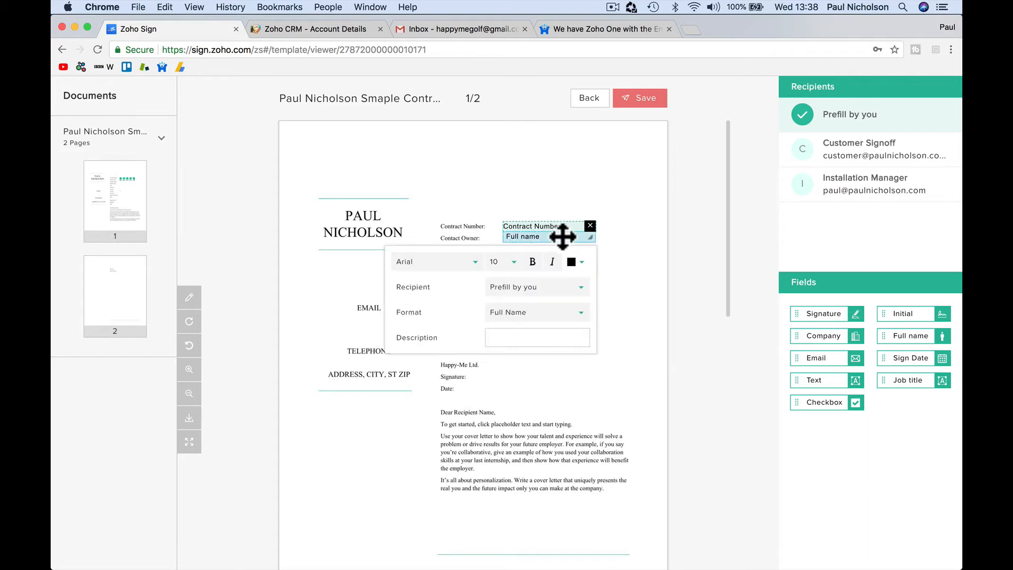
click(527, 317)
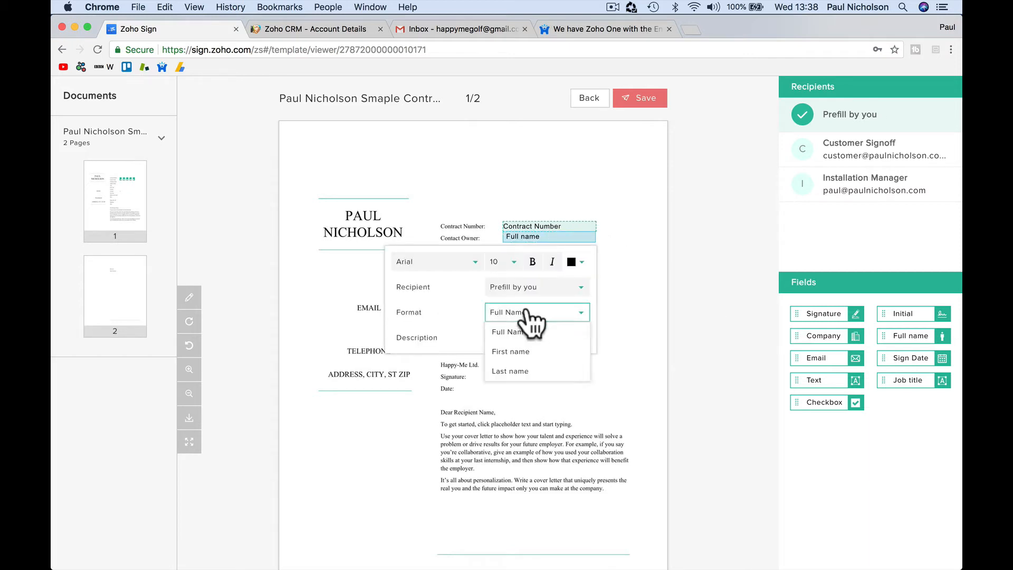
click(531, 318)
click(525, 312)
click(494, 328)
click(498, 334)
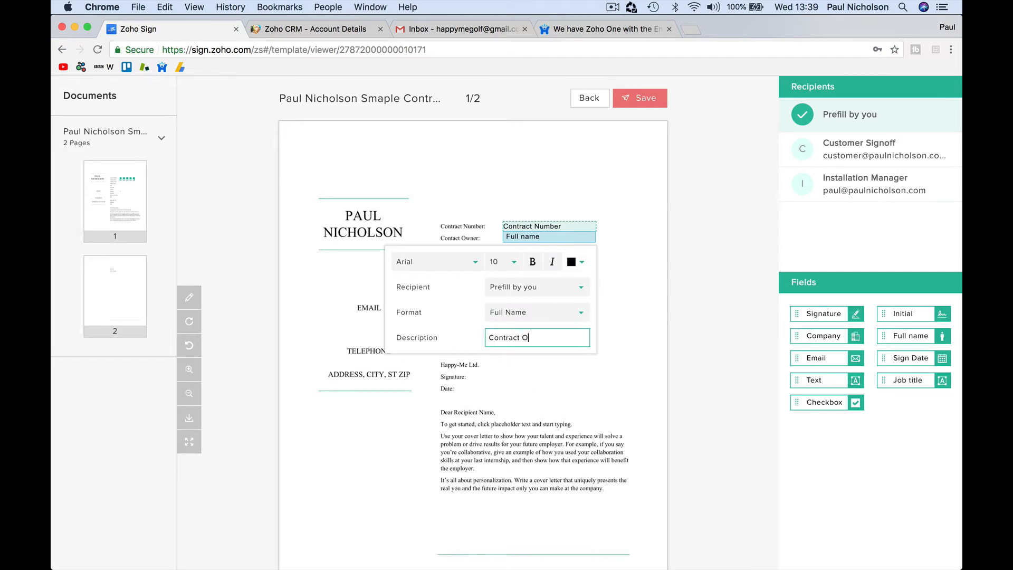
click(554, 382)
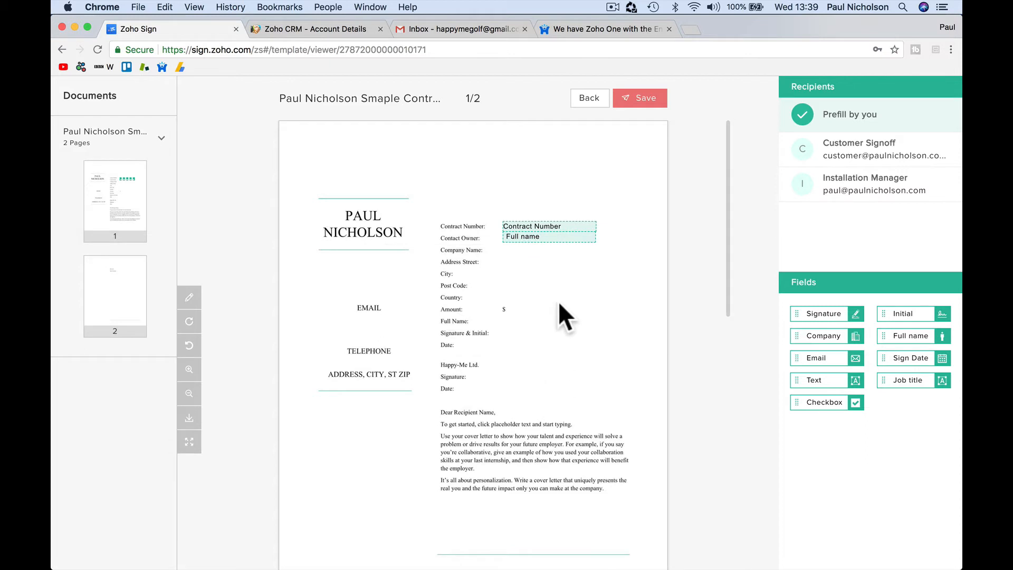
drag(802, 342, 602, 258)
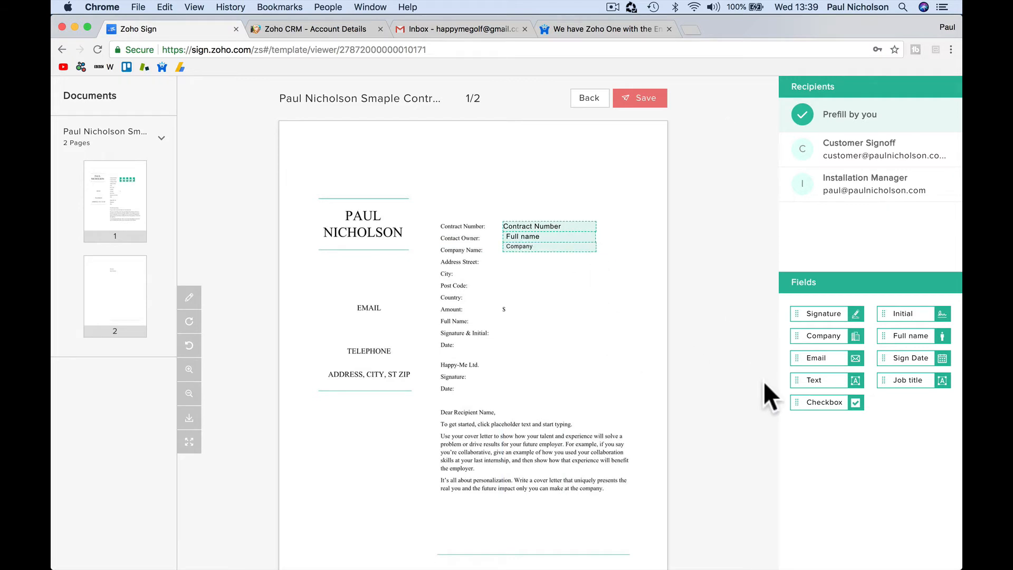
Step: Add text fields labelled Street, City and postcode beside the matching address lines
drag(799, 381, 515, 264)
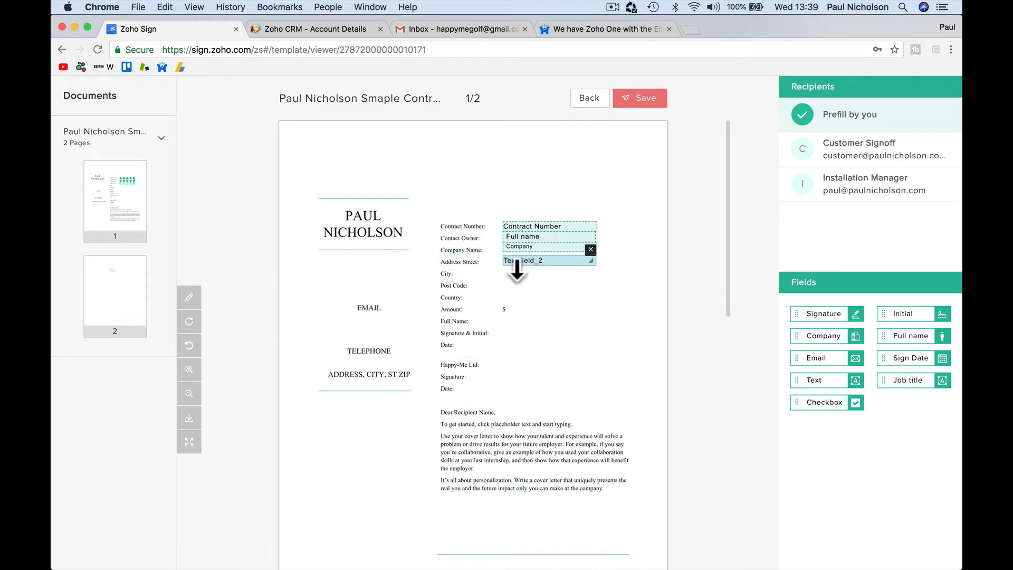
click(542, 258)
click(506, 405)
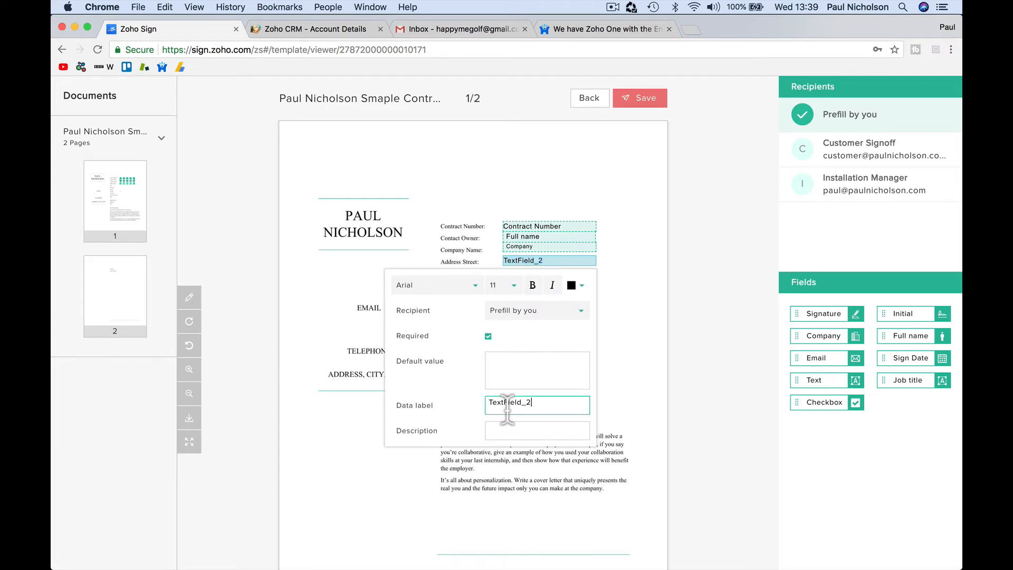
text(Street)
click(644, 400)
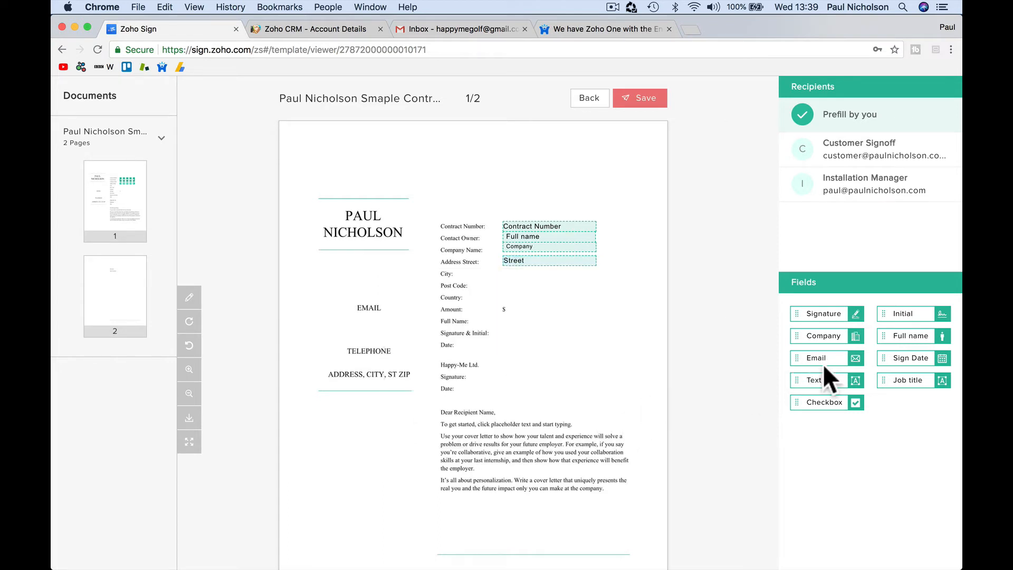
drag(812, 378, 531, 275)
click(531, 274)
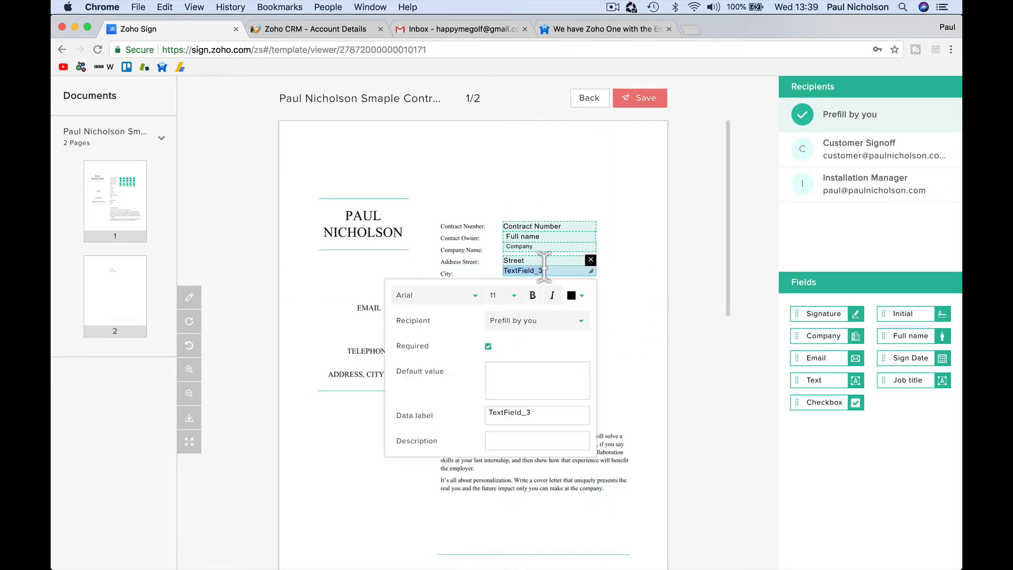
double_click(515, 418)
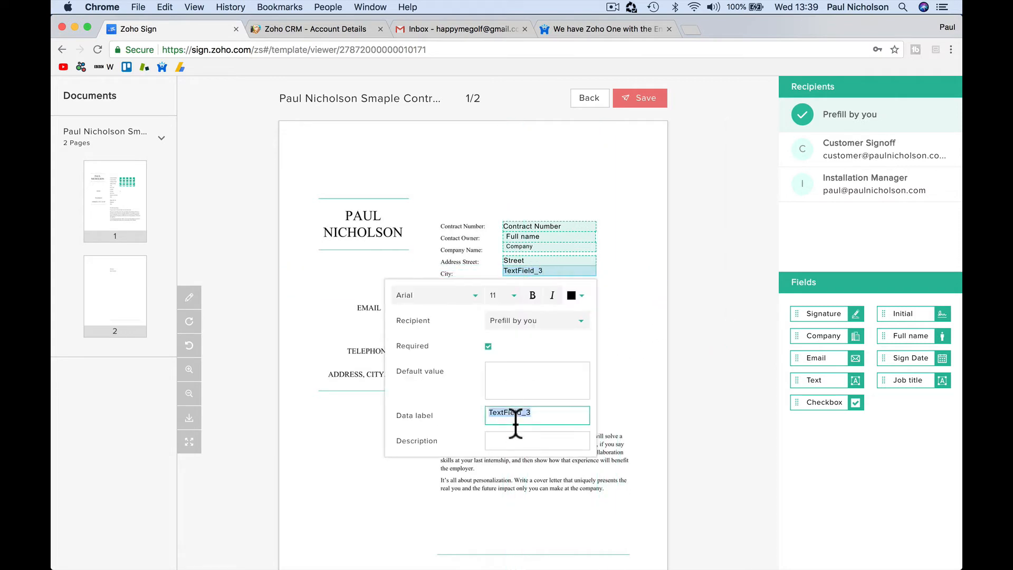
text(City)
click(625, 387)
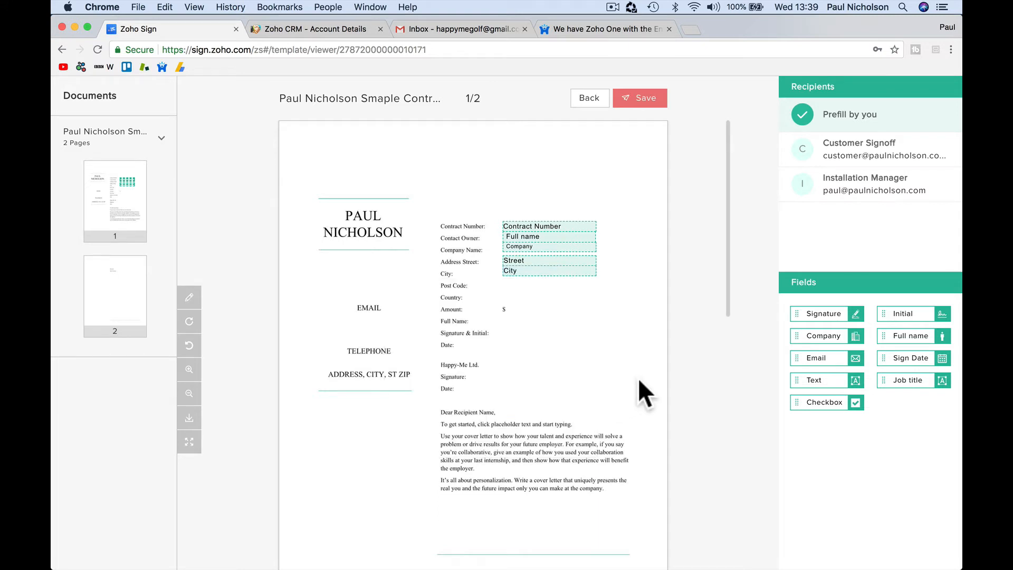
drag(817, 381, 529, 290)
click(527, 284)
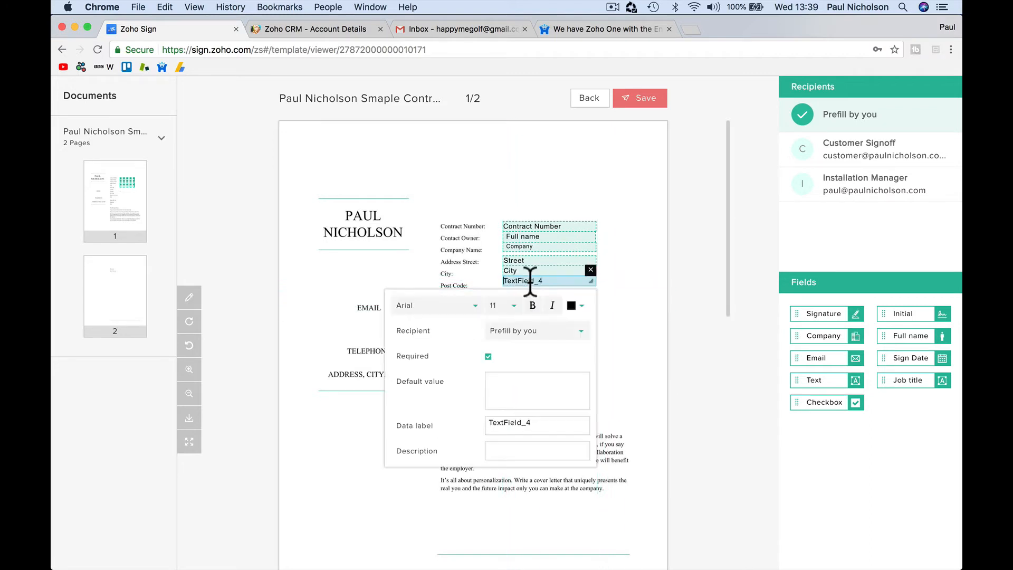
click(517, 422)
text(postcode)
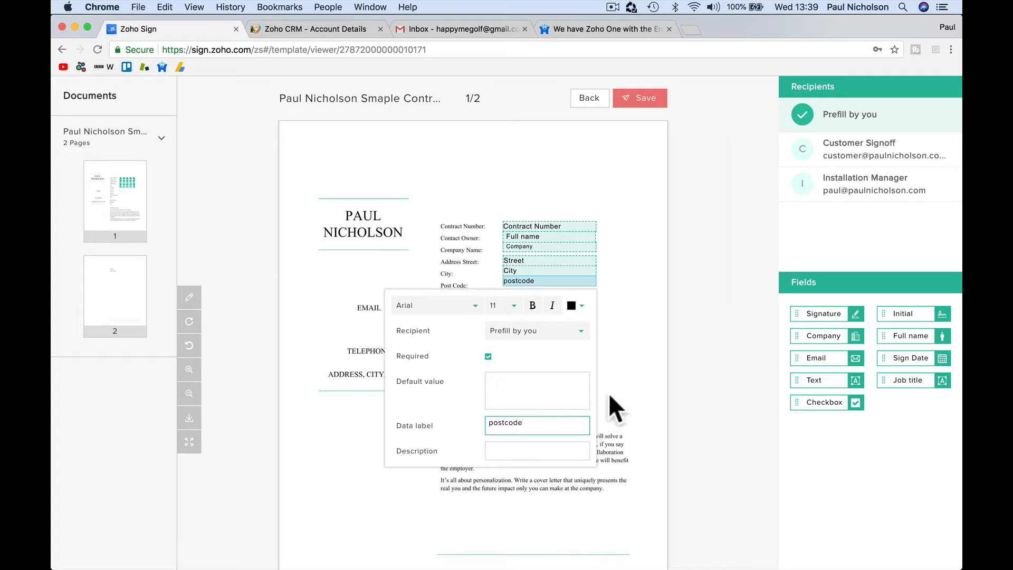
click(610, 395)
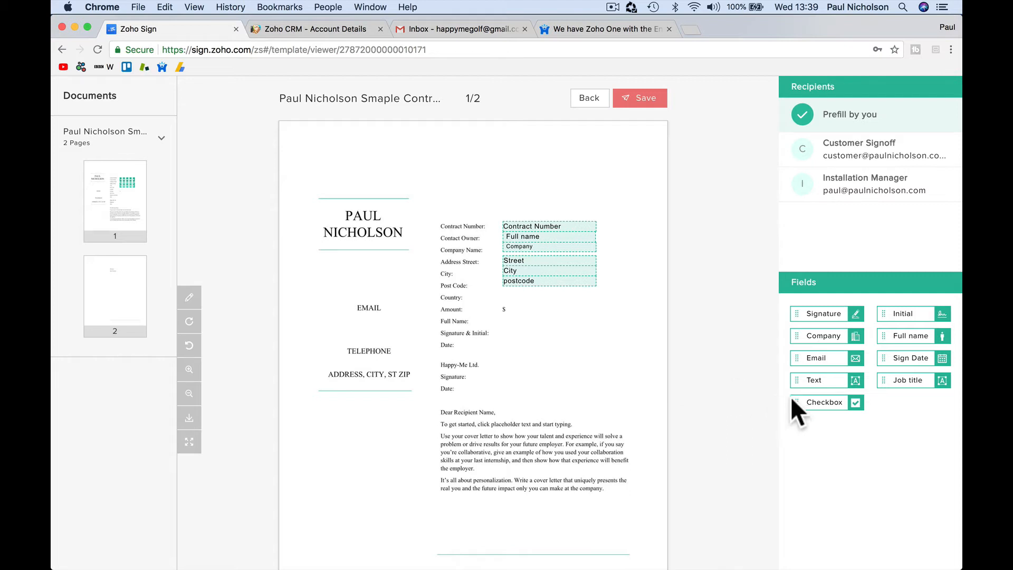
Step: Add a prefill text field labelled Country beside the contract's Country line
drag(796, 381, 522, 299)
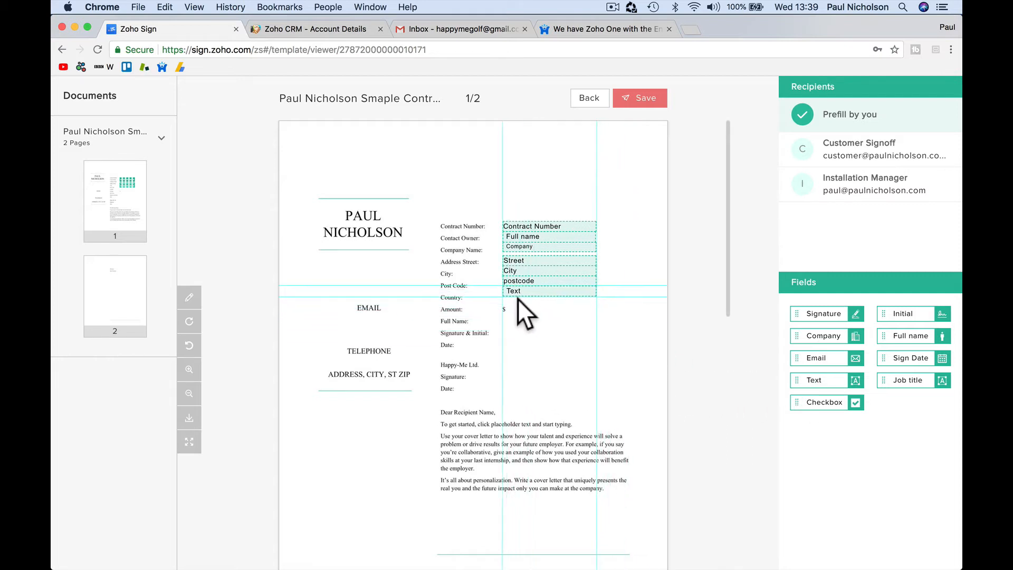
click(544, 291)
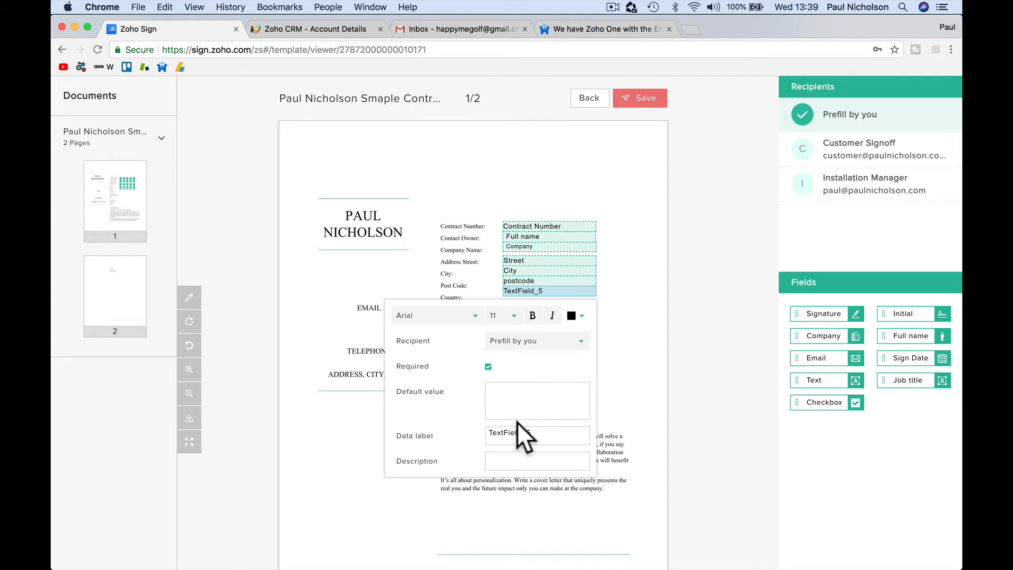
double_click(509, 435)
text(Country)
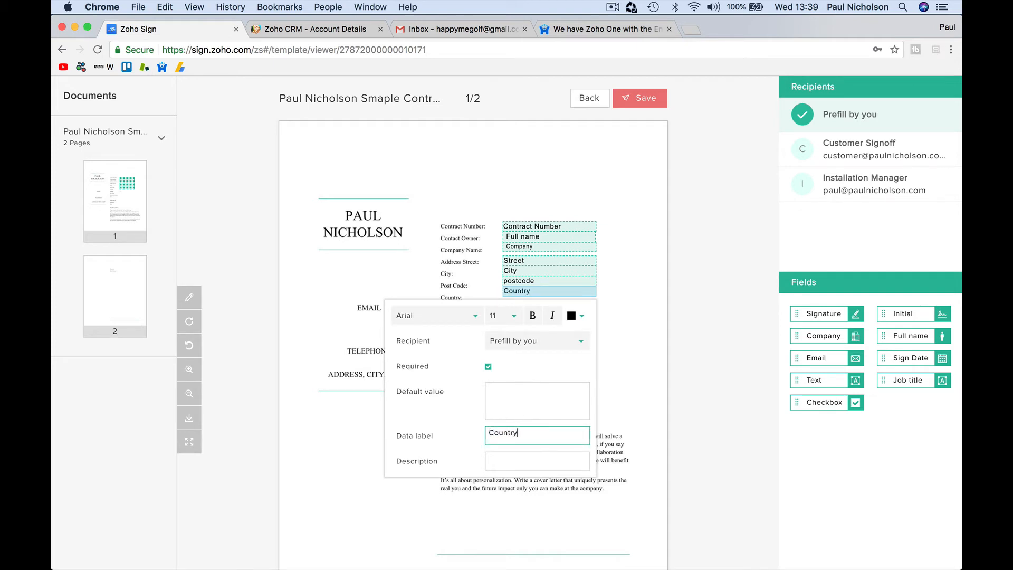
click(643, 324)
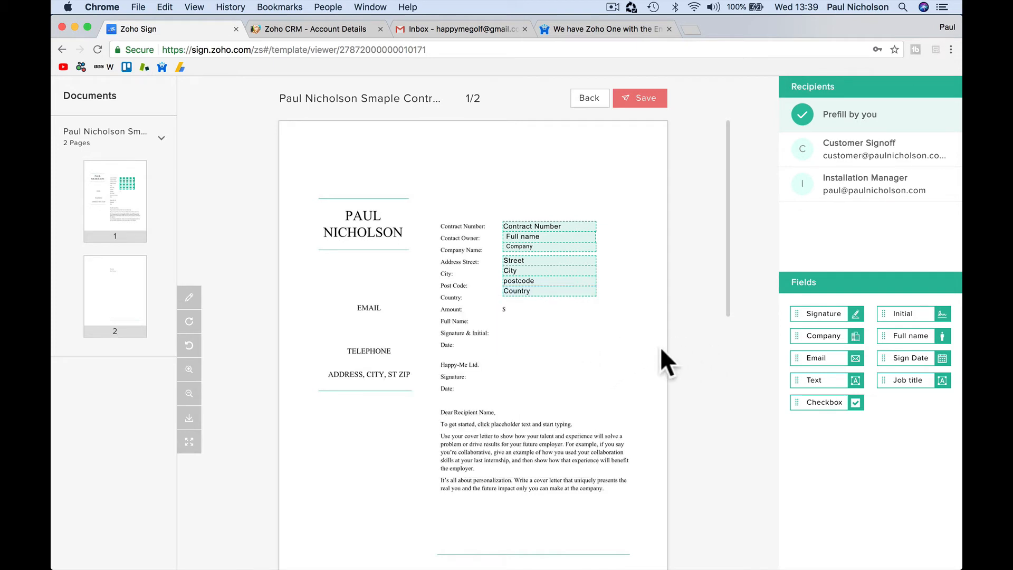
mouse_move(549, 291)
mouse_down()
mouse_move(549, 300)
mouse_move(557, 280)
mouse_up()
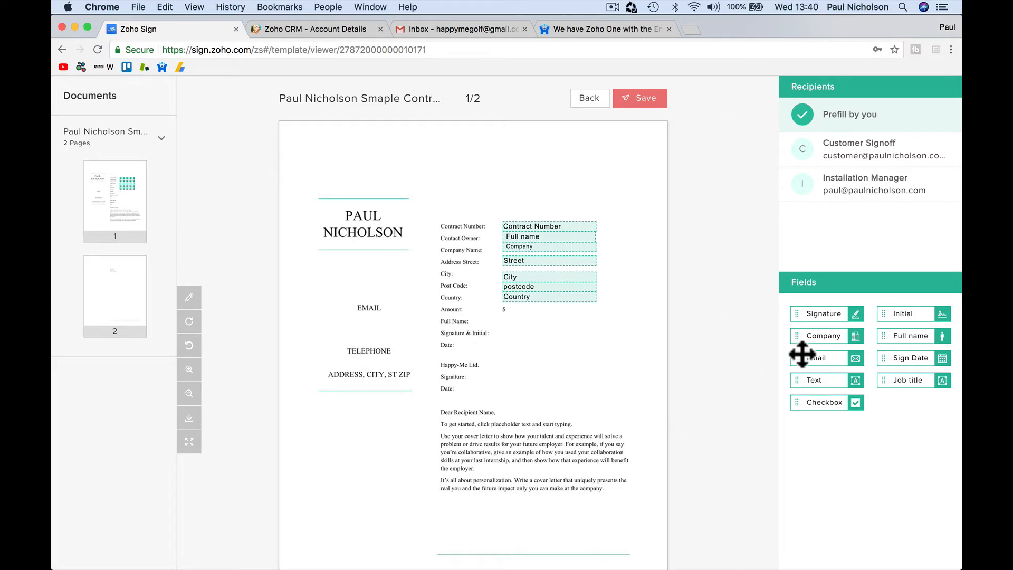
Step: Add a prefill text field labelled Deal Amount beside the Amount line, sized to fit
drag(818, 381, 533, 318)
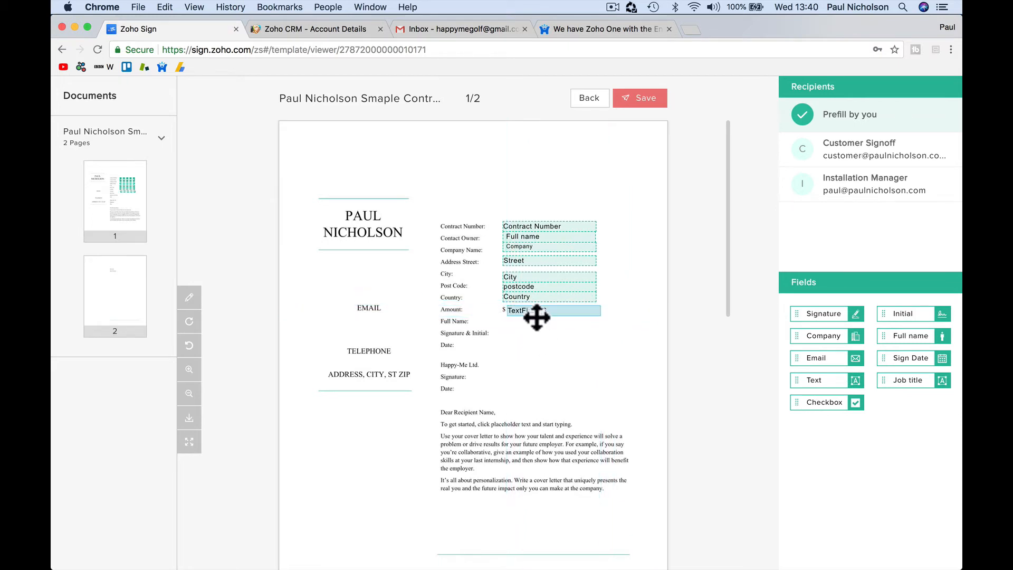
click(535, 312)
double_click(519, 453)
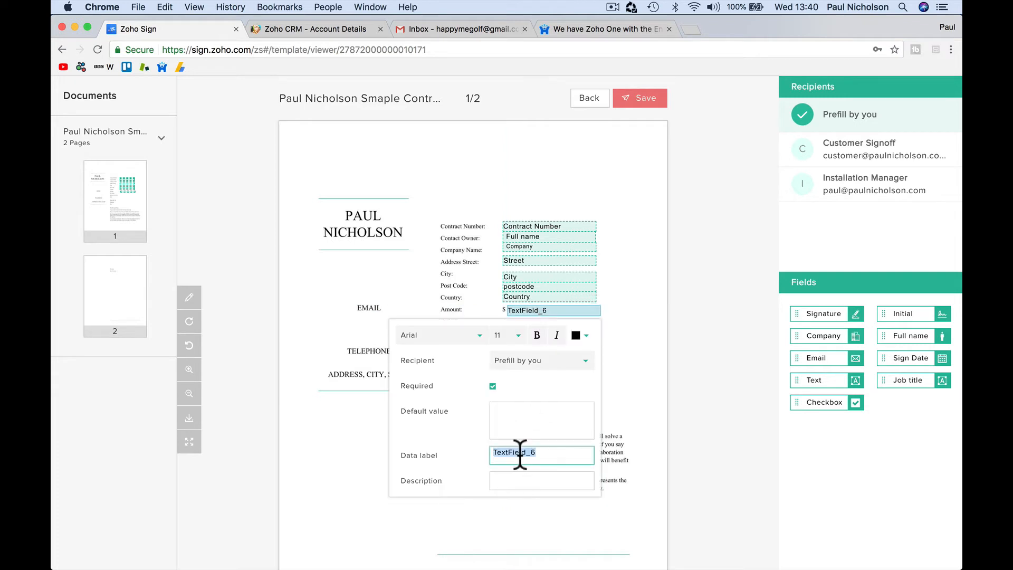
text(Deal Amount)
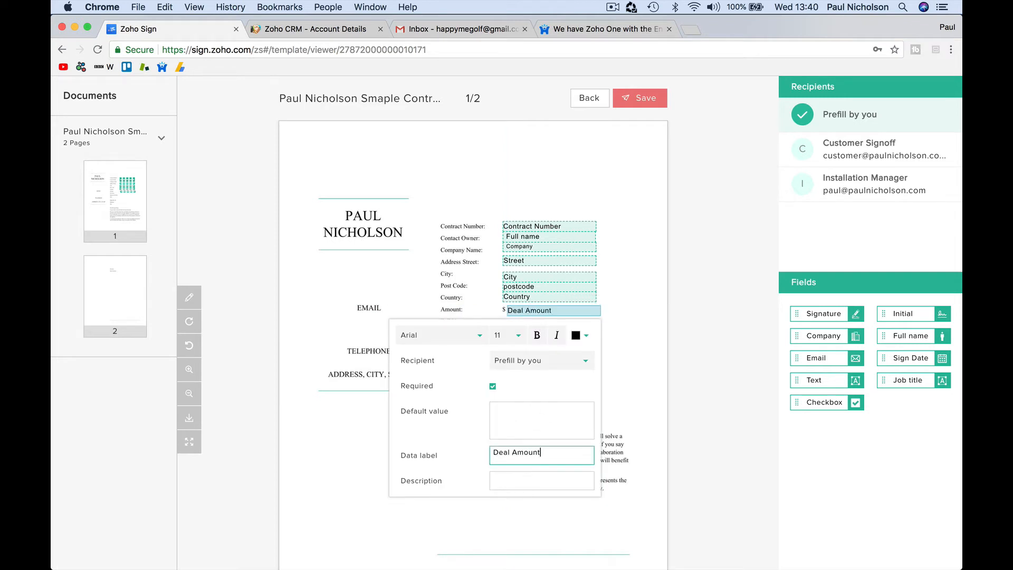
click(654, 369)
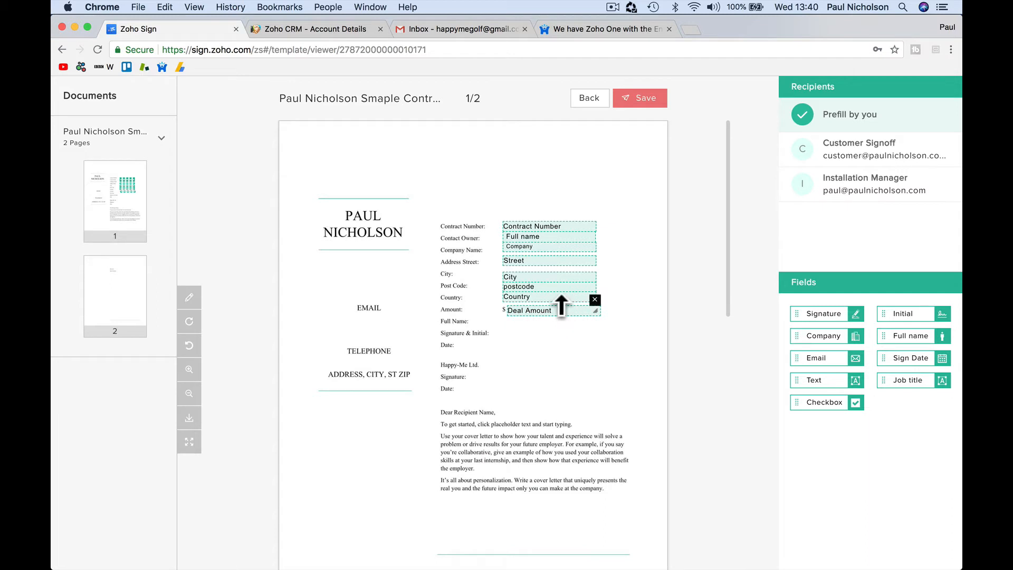
mouse_move(562, 306)
mouse_down()
mouse_move(562, 321)
mouse_move(560, 303)
mouse_up()
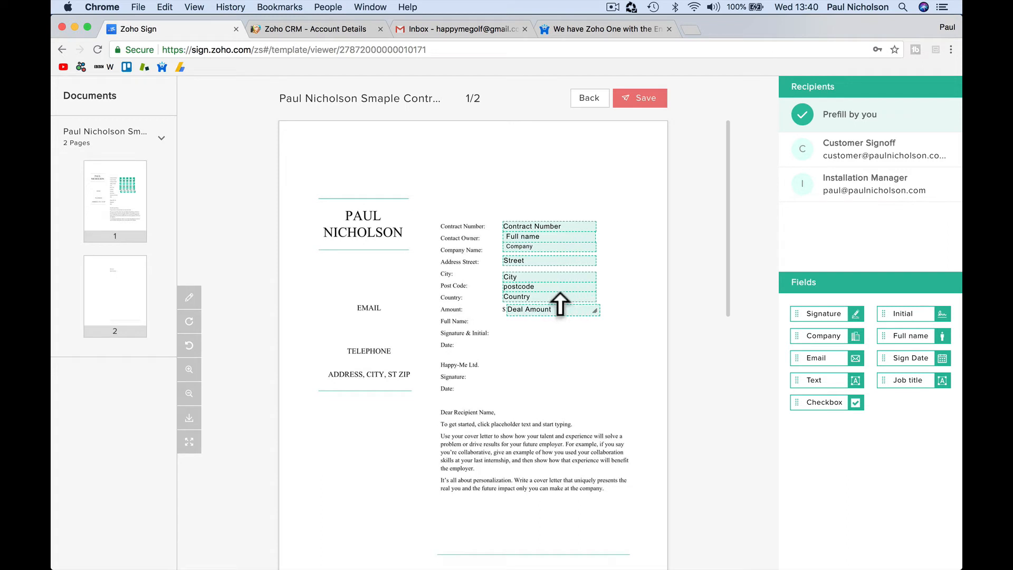
click(552, 337)
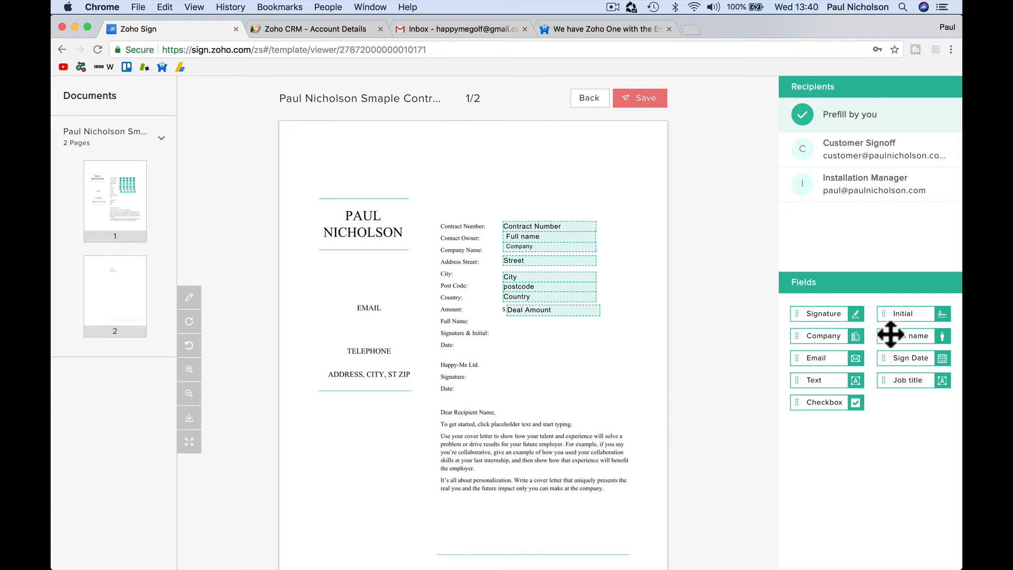
Step: Add a Full name field beside Full Name, then delete it
drag(890, 335, 597, 327)
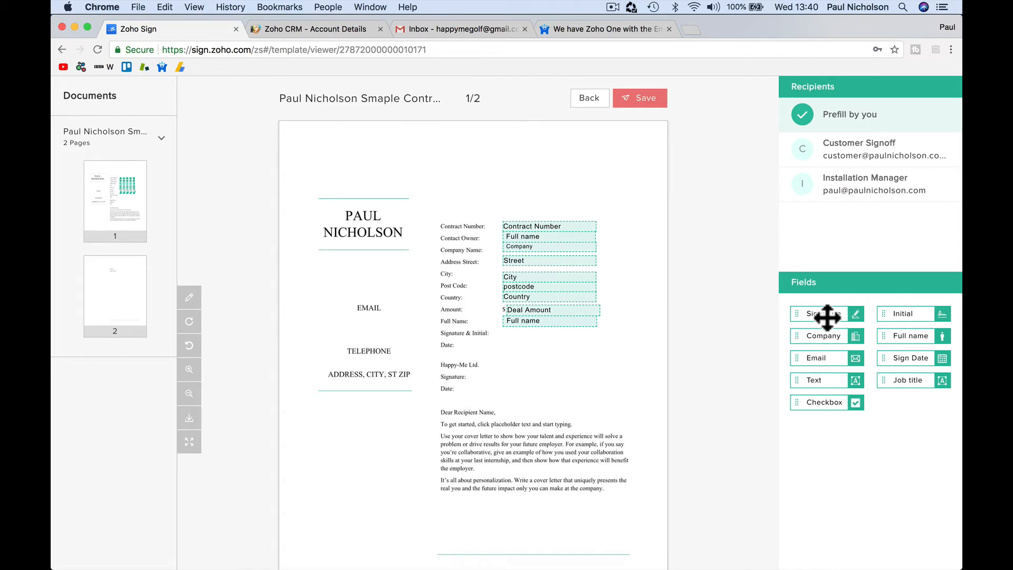
click(572, 322)
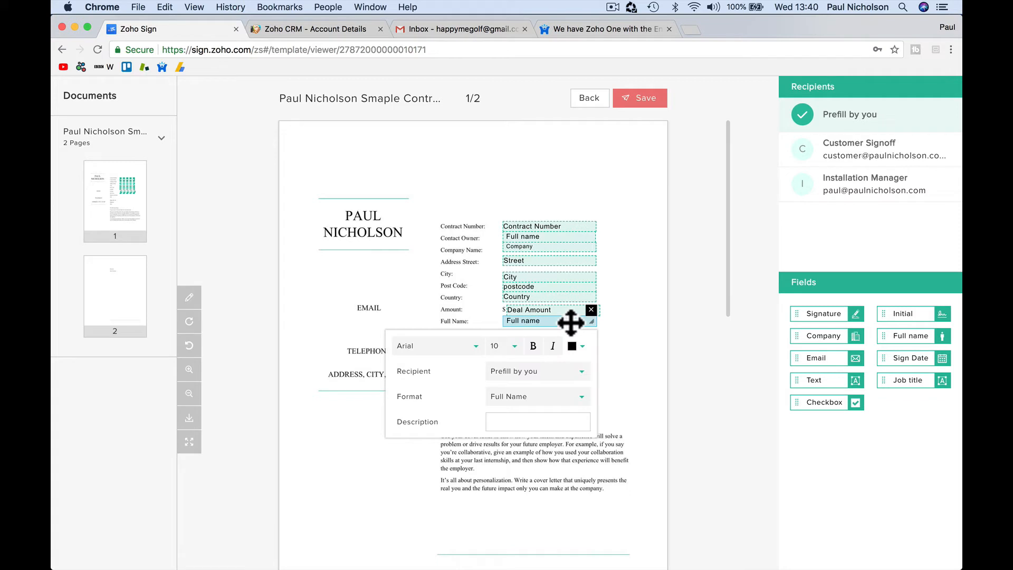
click(591, 311)
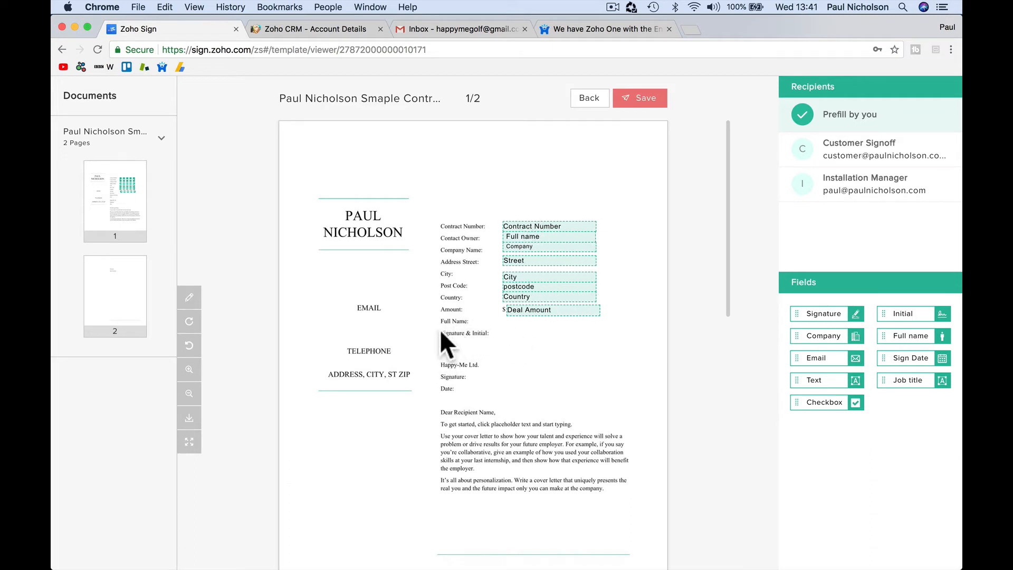
Step: Place Customer Signoff fields for Full name, Signature, Initial and Sign Date on the contract
click(827, 160)
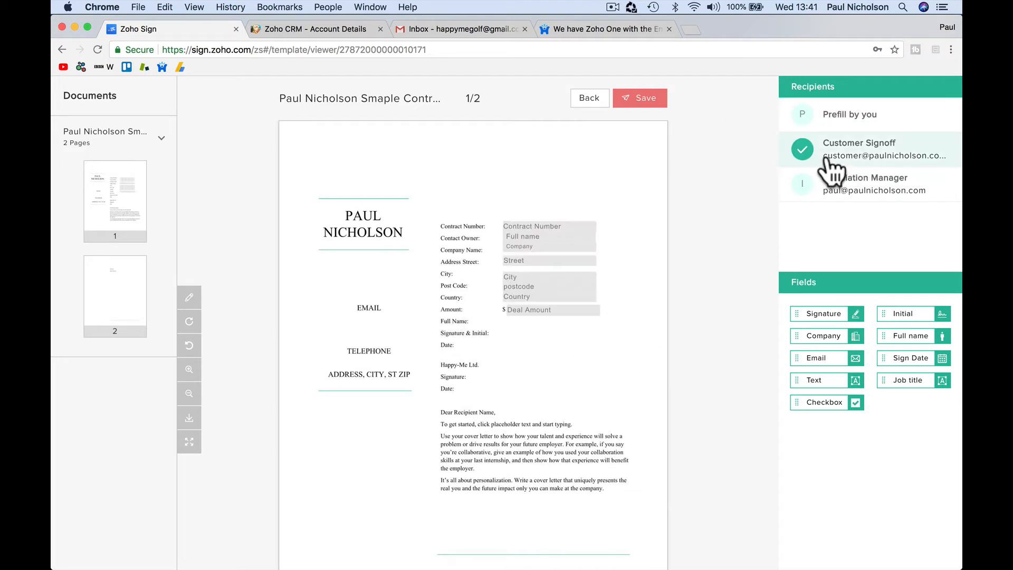
drag(903, 337, 603, 329)
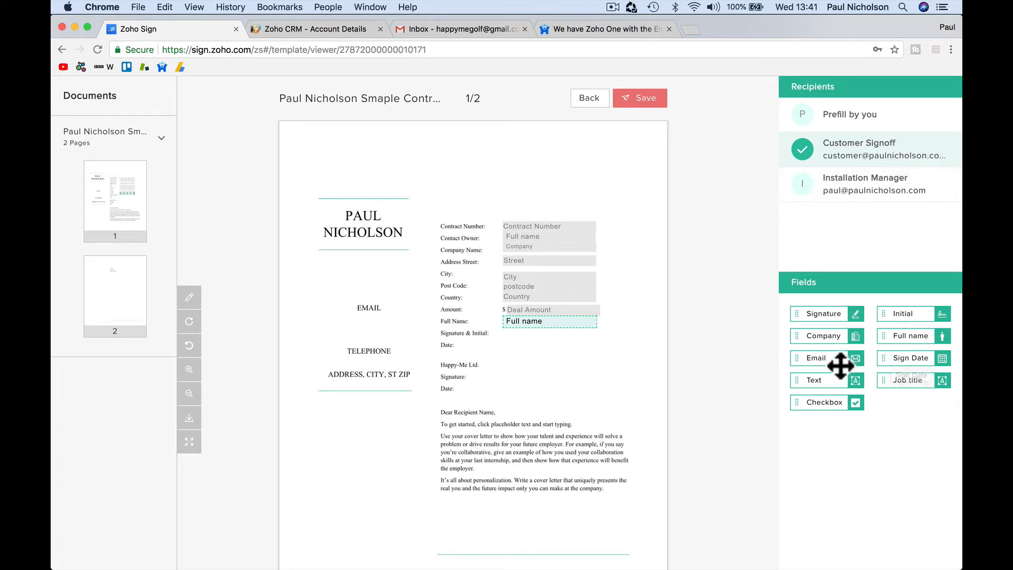
mouse_move(839, 314)
mouse_down()
mouse_move(600, 364)
mouse_move(536, 343)
mouse_up()
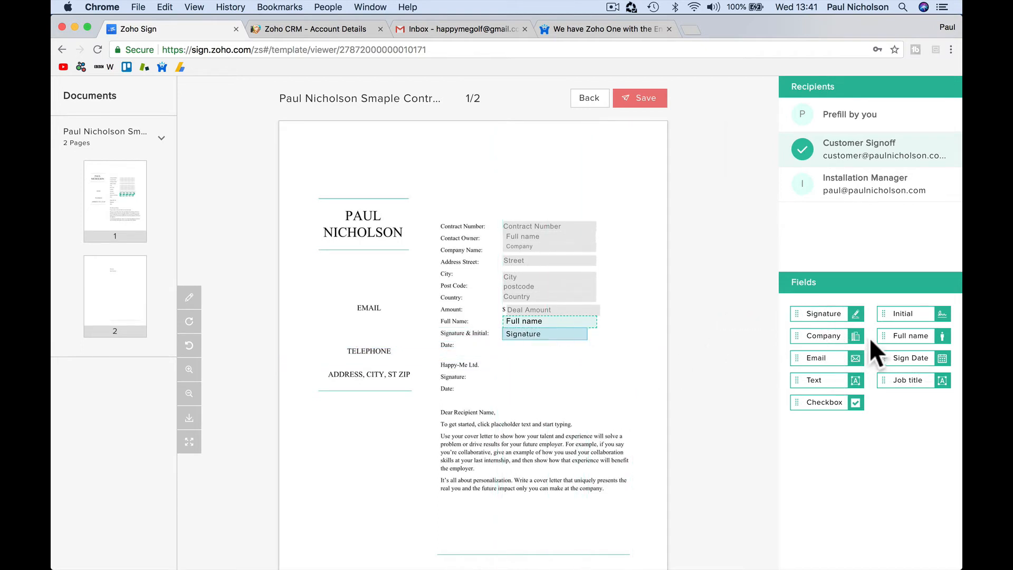
drag(900, 313, 625, 335)
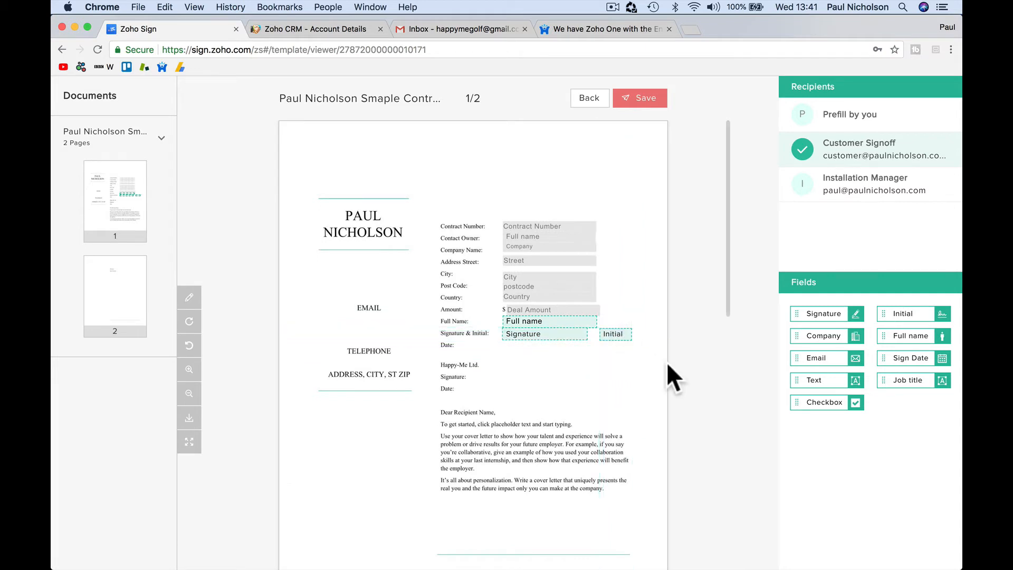
drag(890, 364, 518, 350)
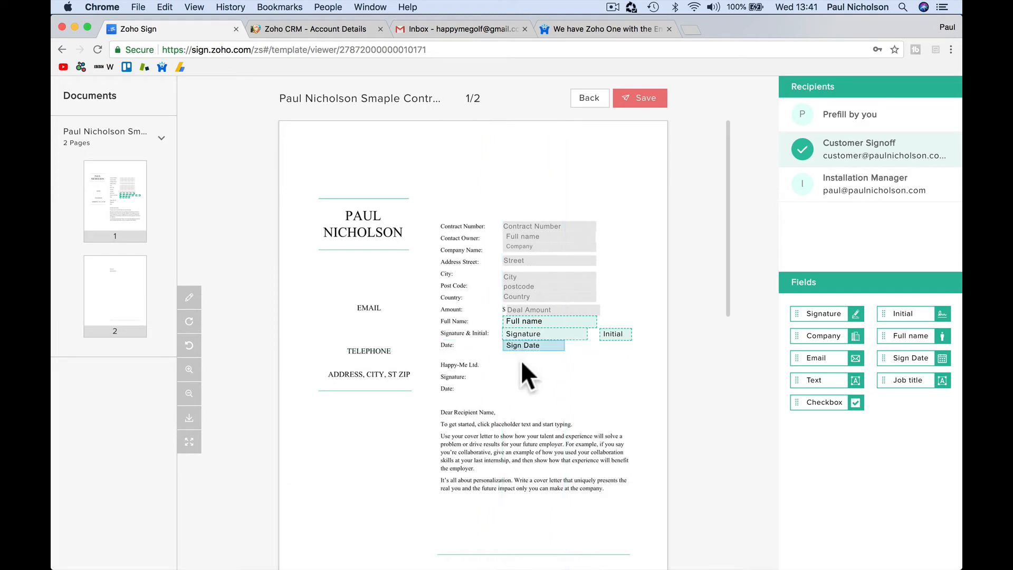
click(531, 349)
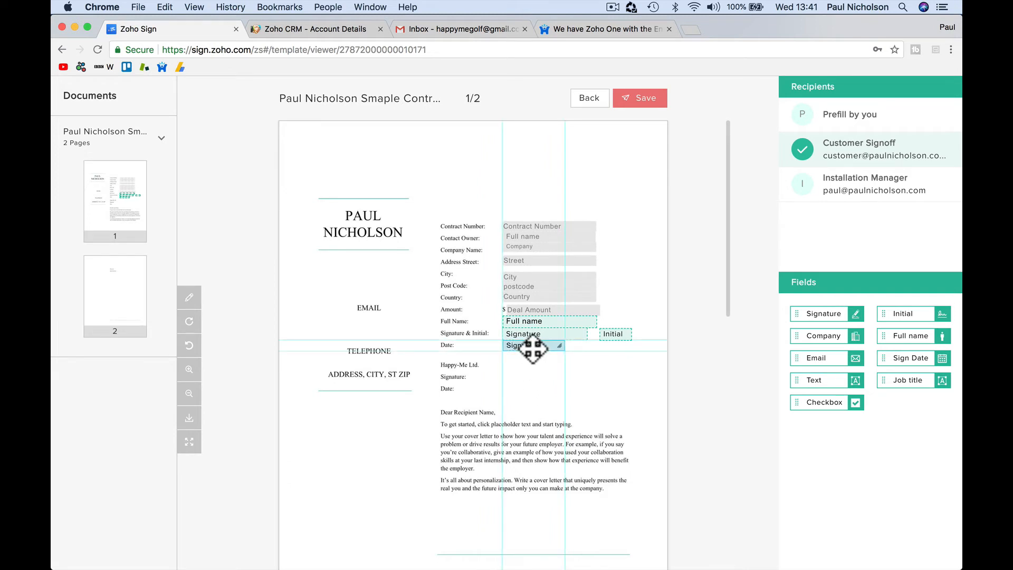
click(531, 343)
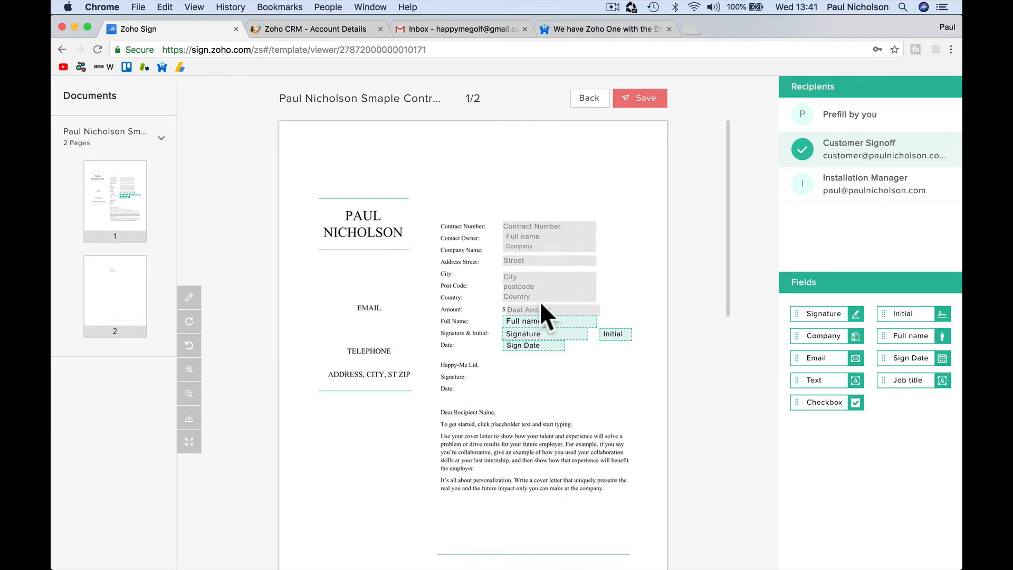
Step: Review the prefill and Customer Signoff recipients' fields, then select Installation Manager
click(845, 120)
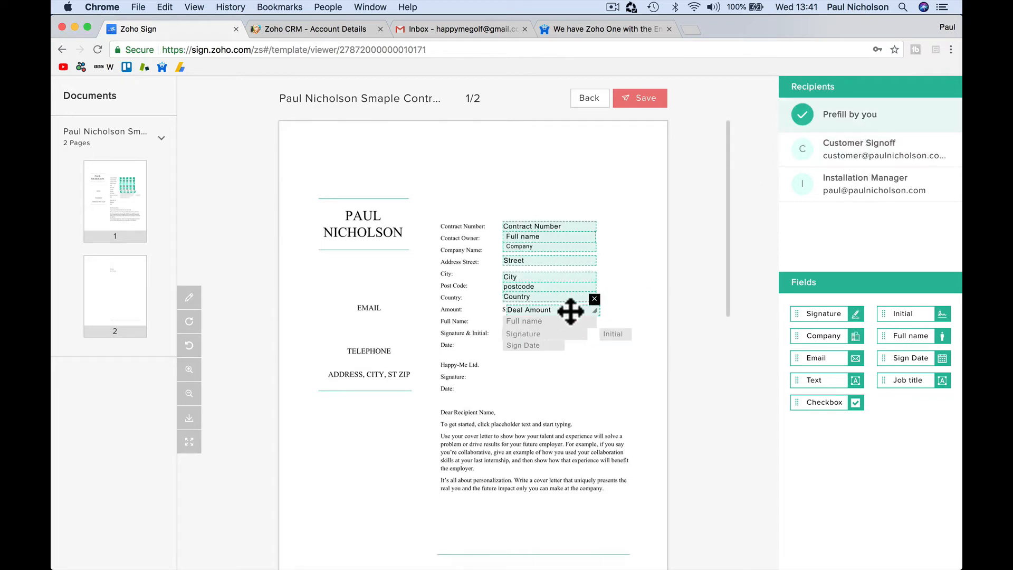
click(839, 150)
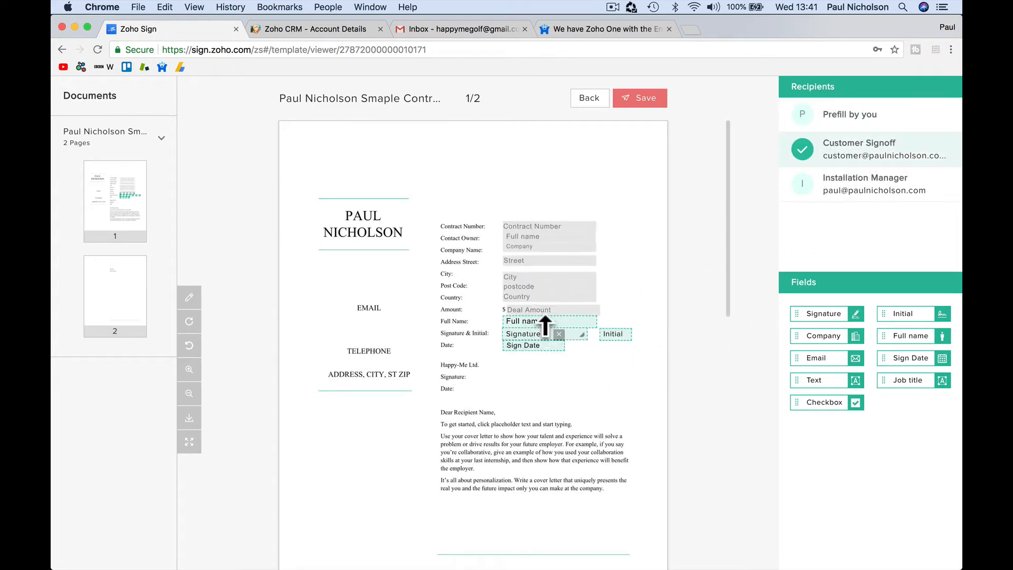
click(847, 193)
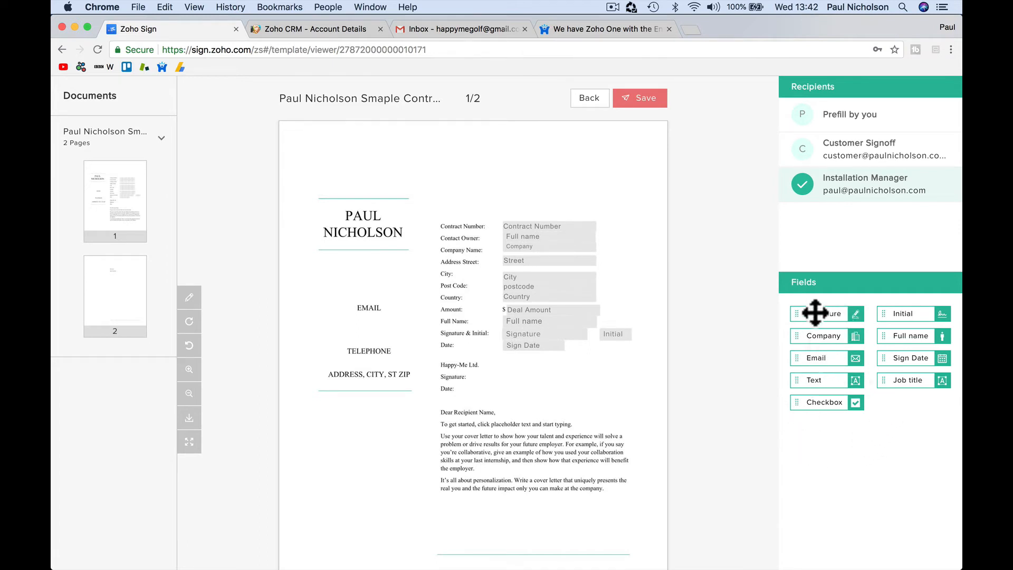
Step: Place Signature, Initial and Sign Date fields on the Happy-Me Ltd lines, save, and return to CRM
drag(820, 316, 534, 380)
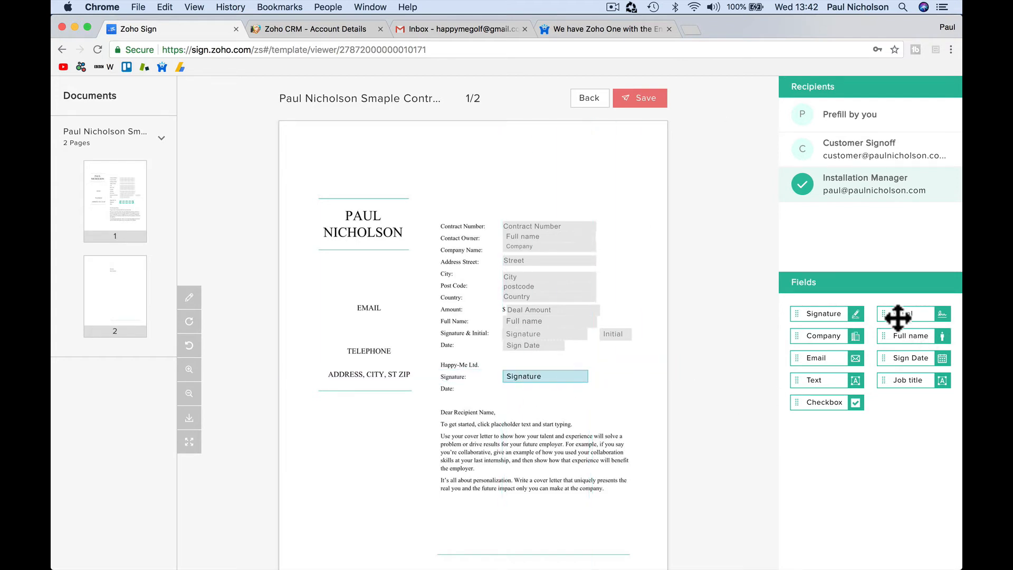
mouse_move(897, 319)
mouse_down()
mouse_move(728, 364)
mouse_move(614, 379)
mouse_up()
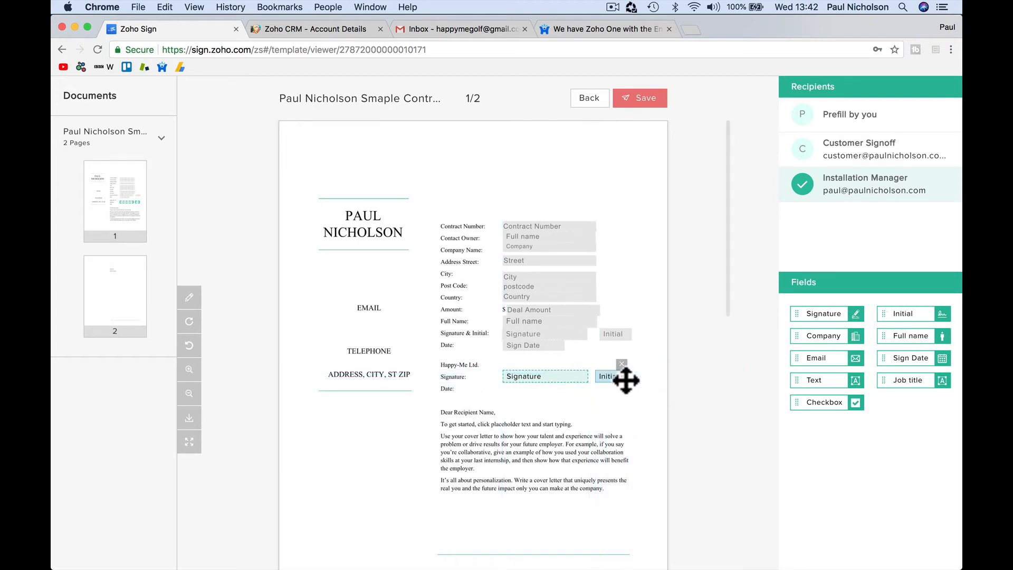
drag(913, 360, 534, 391)
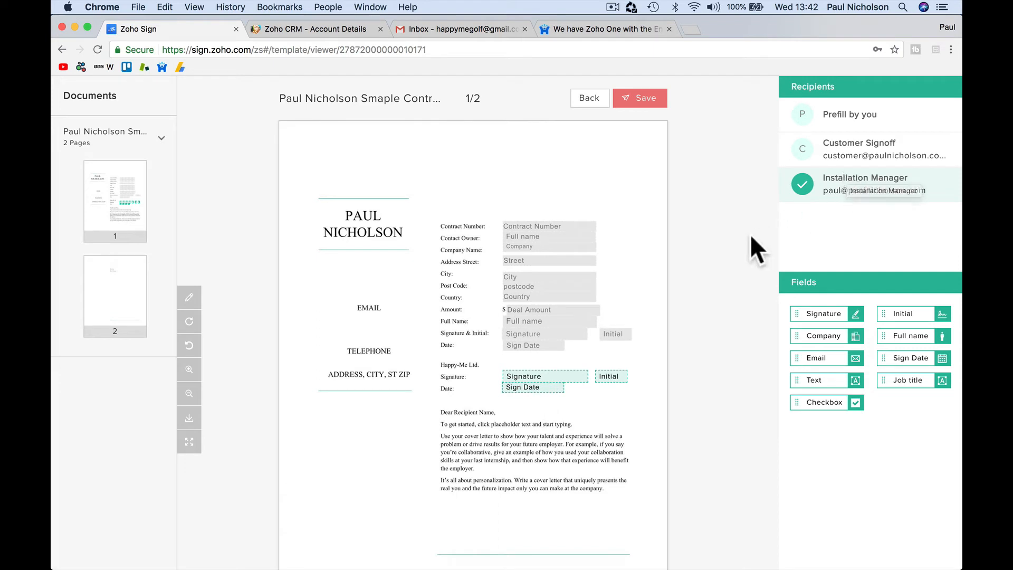
click(643, 100)
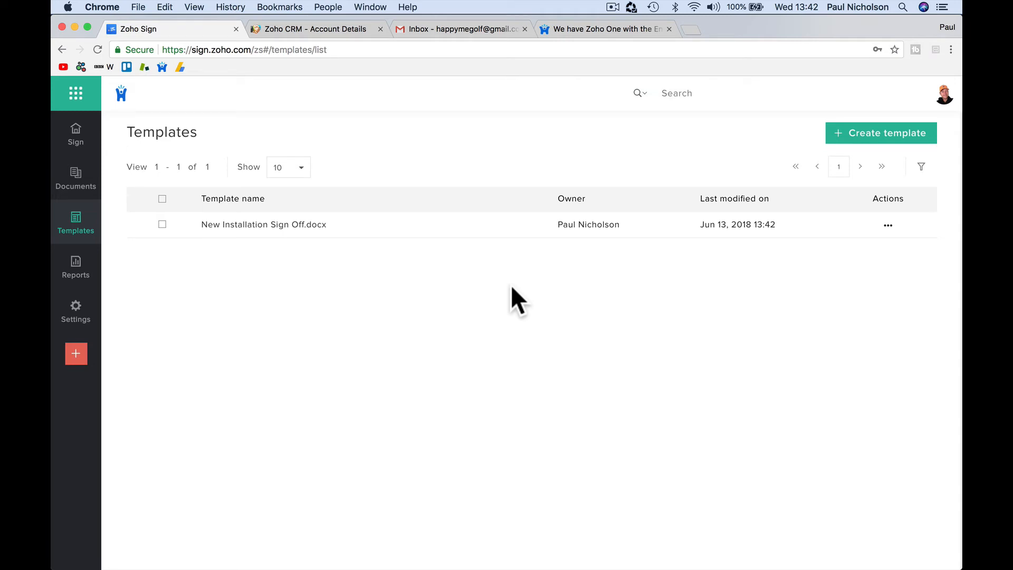
click(311, 29)
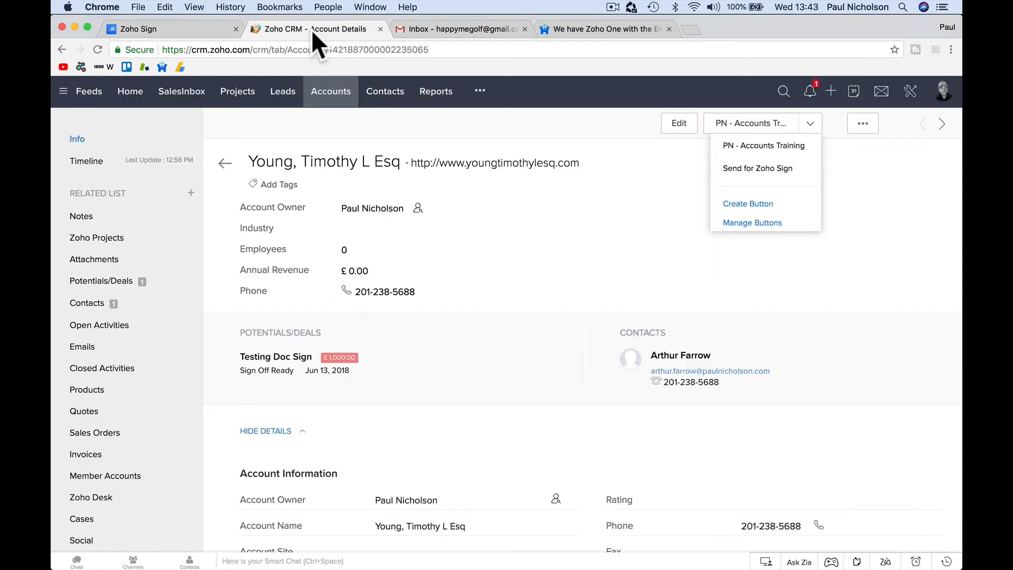
Step: Open the CCTV System Golf Club deal from Potentials/Deals and show its custom actions
click(477, 94)
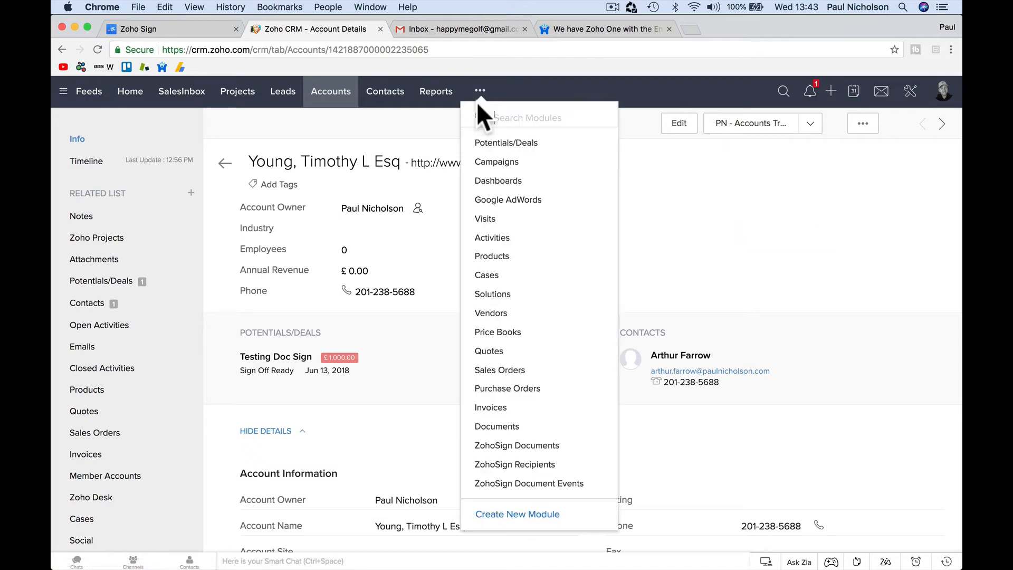
click(492, 141)
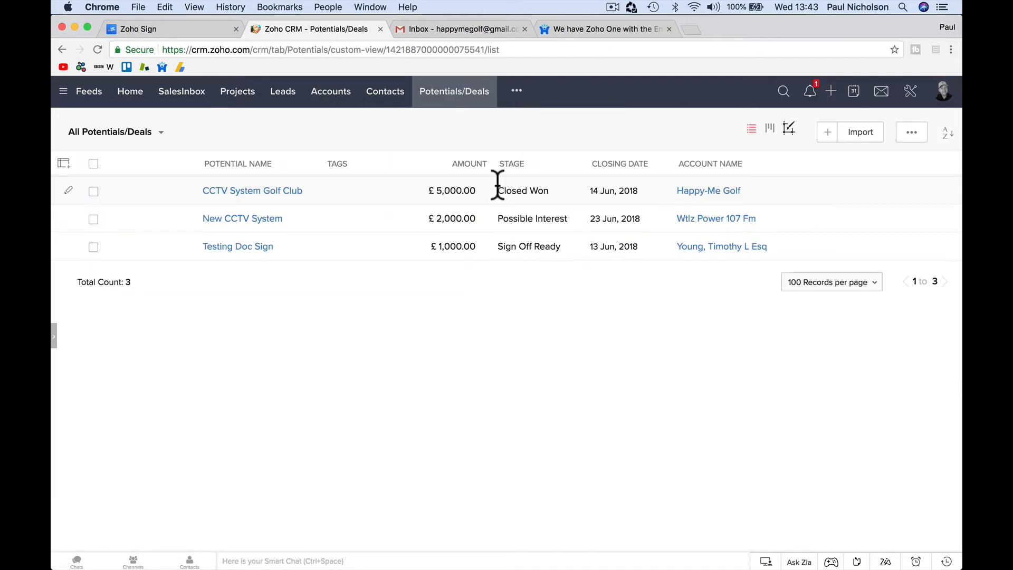
click(279, 192)
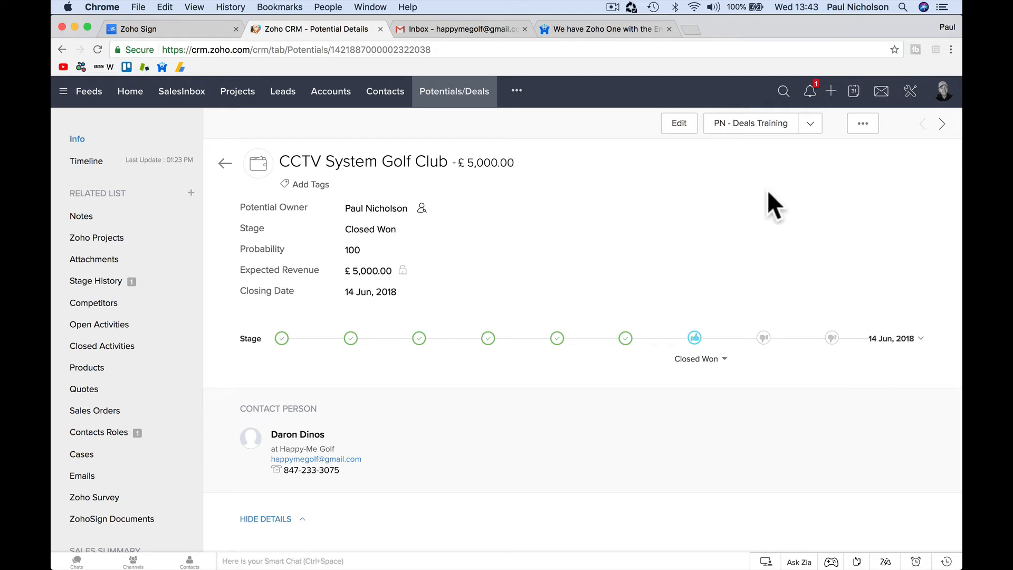
click(809, 126)
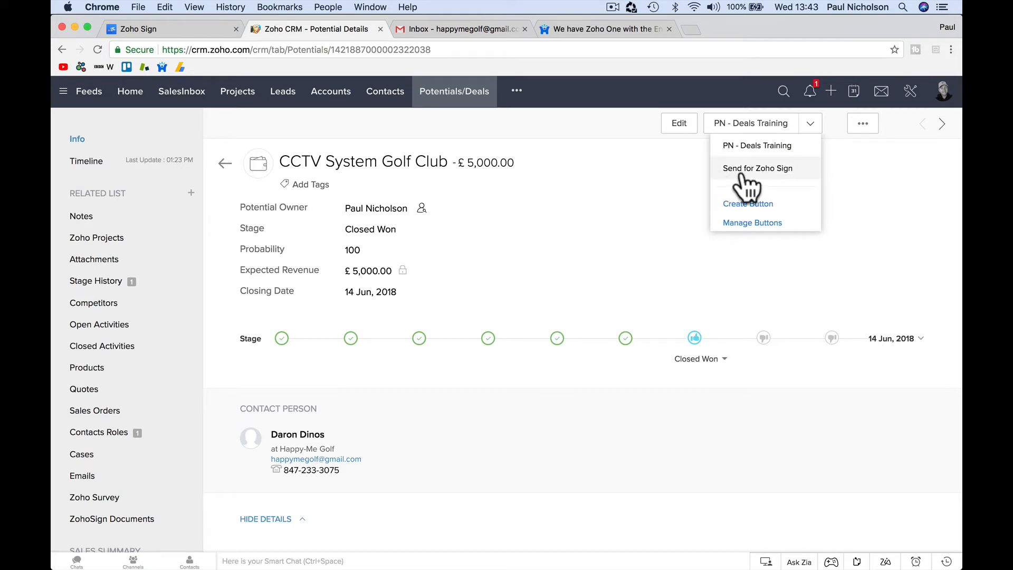
Step: Browse Contacts and Quotes, then reopen the CCTV System Golf Club deal's custom actions
click(385, 101)
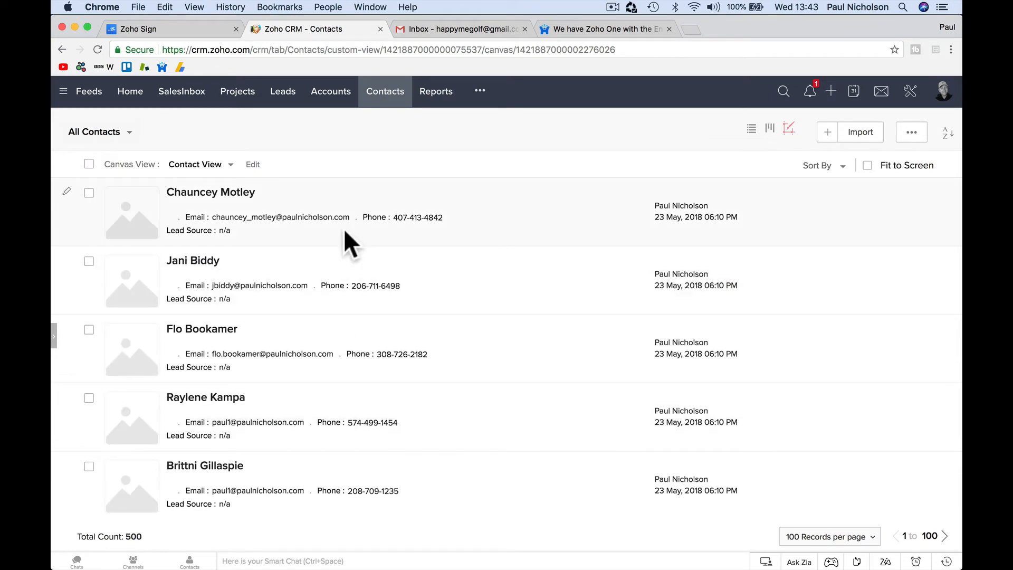
click(475, 93)
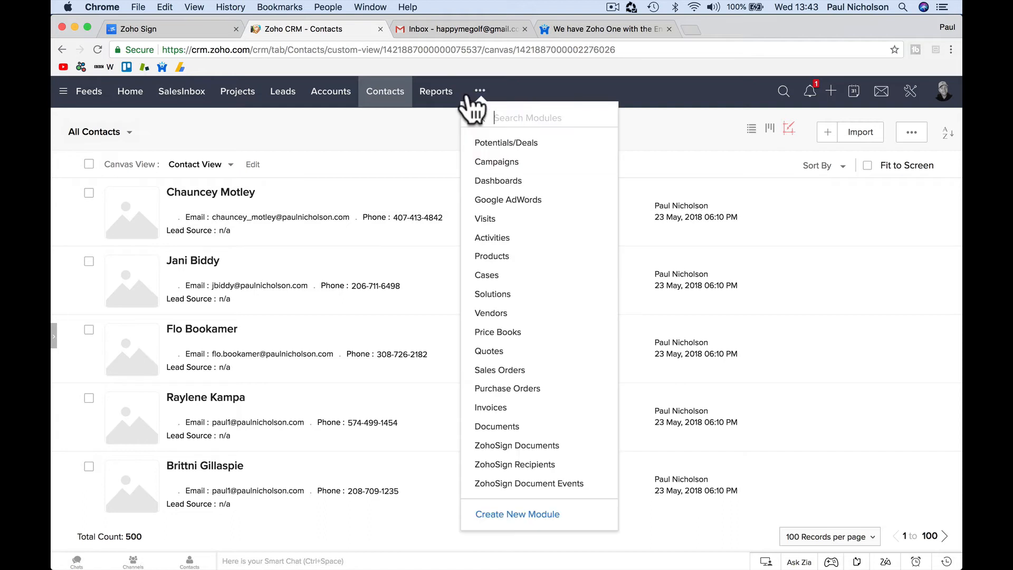
click(522, 351)
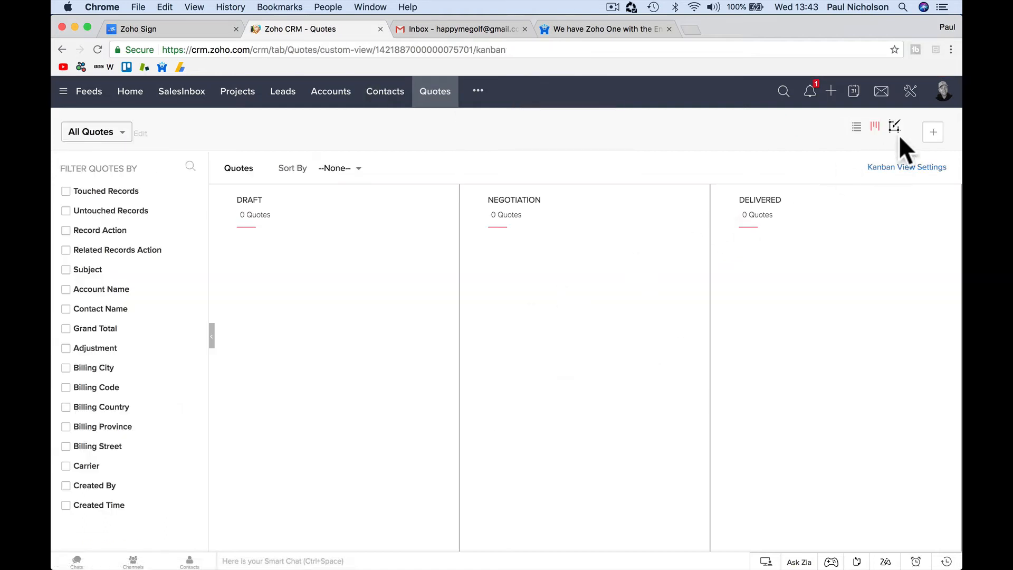
click(477, 92)
click(494, 150)
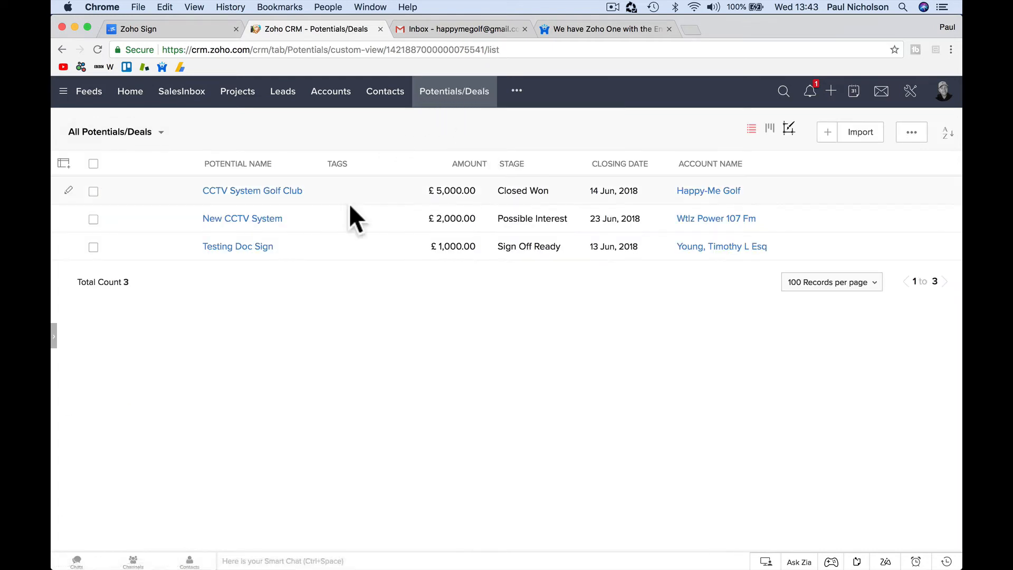
click(360, 198)
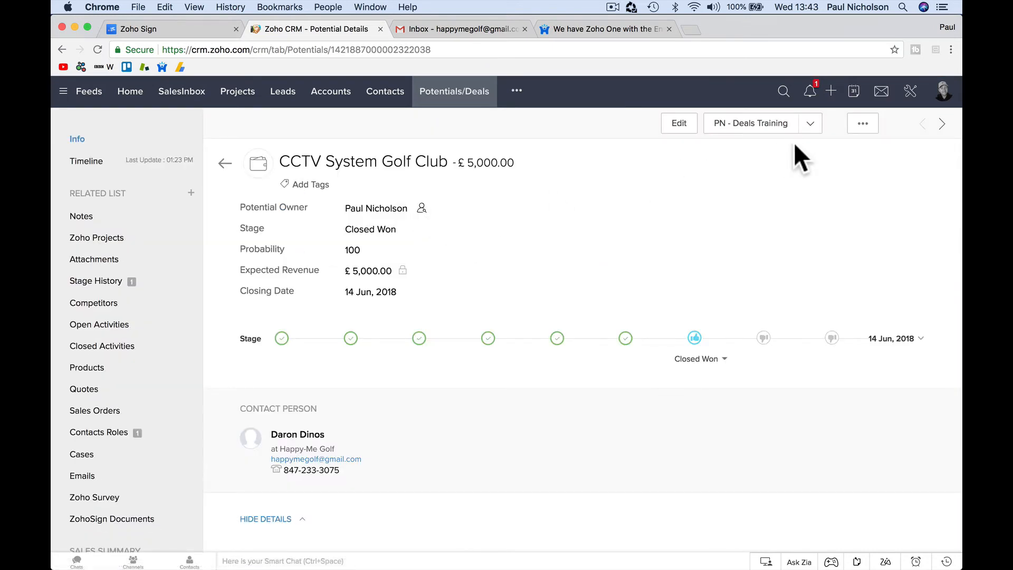
click(809, 130)
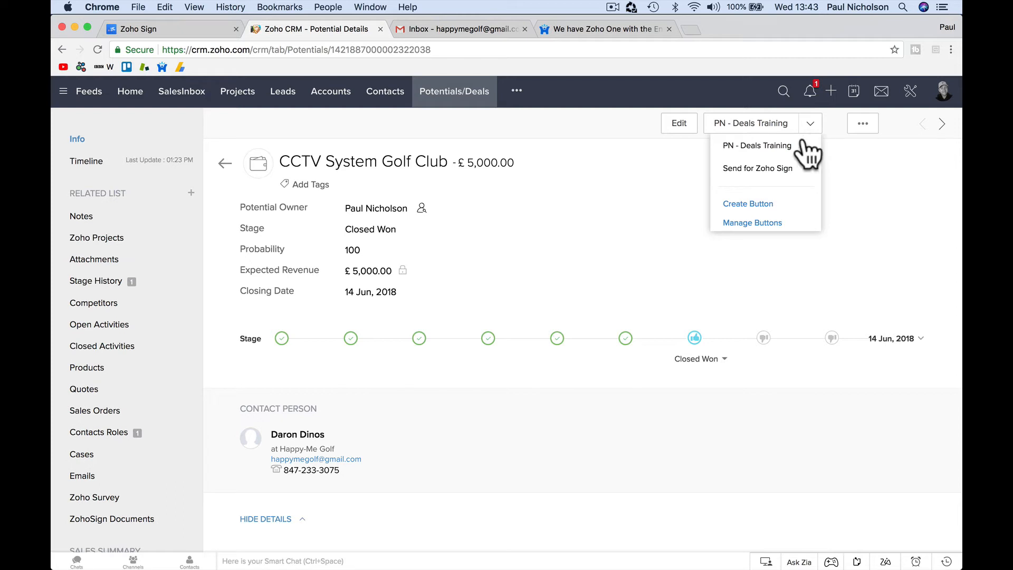
Step: Send the deal for Zoho Sign with the New Installation Sign Off.docx template attached
click(785, 169)
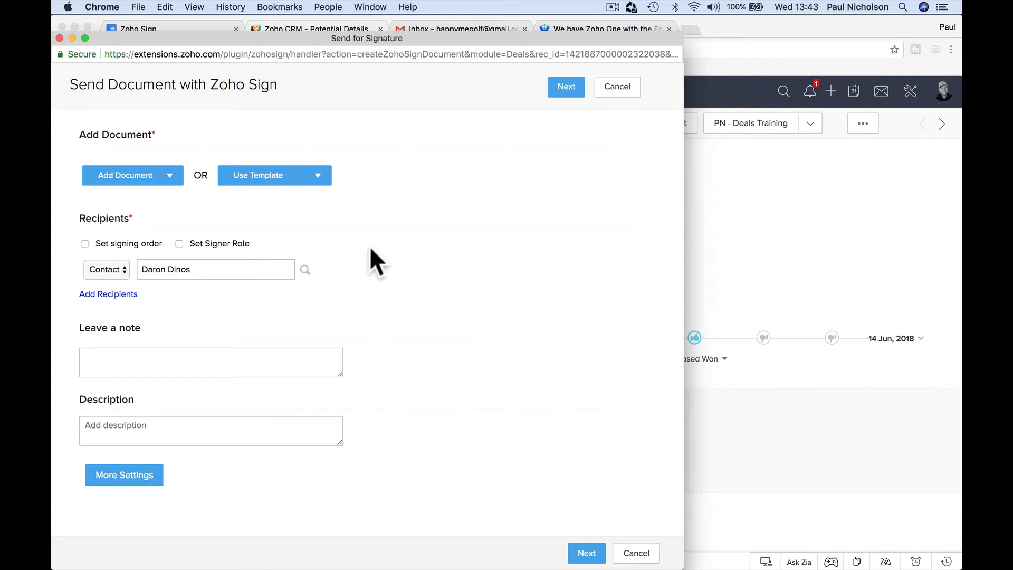
click(317, 180)
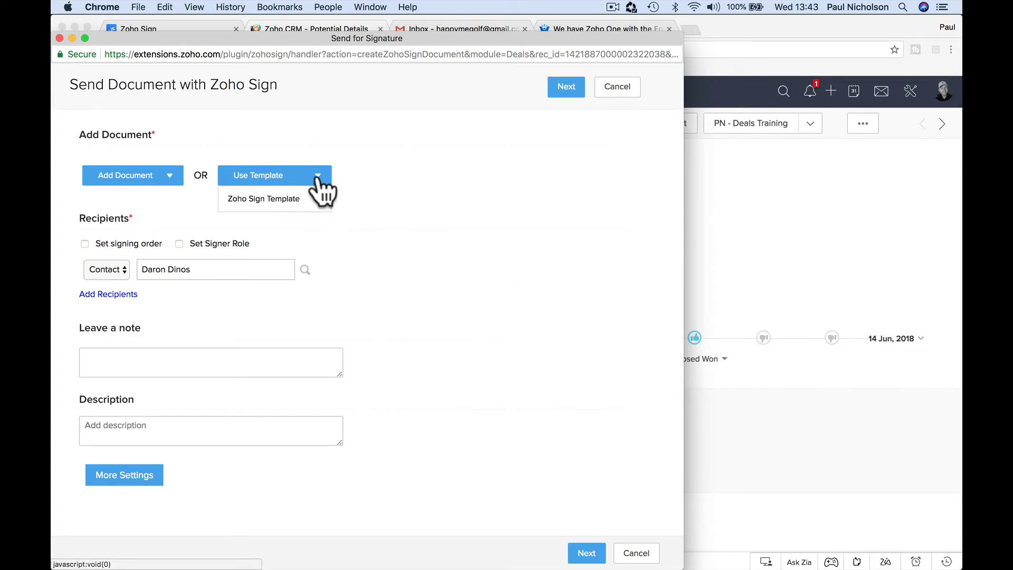
click(290, 202)
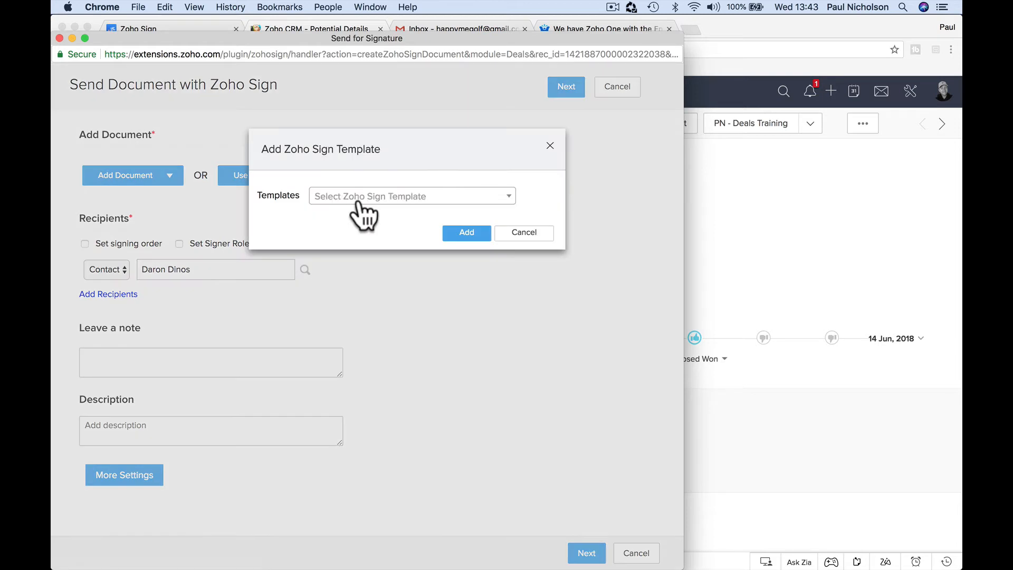
click(382, 199)
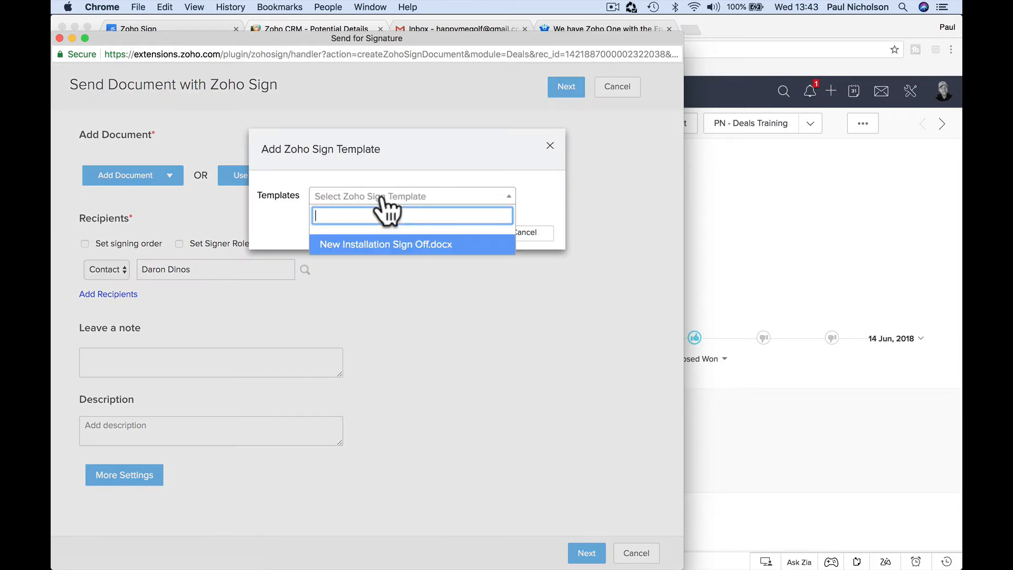
click(382, 245)
click(450, 232)
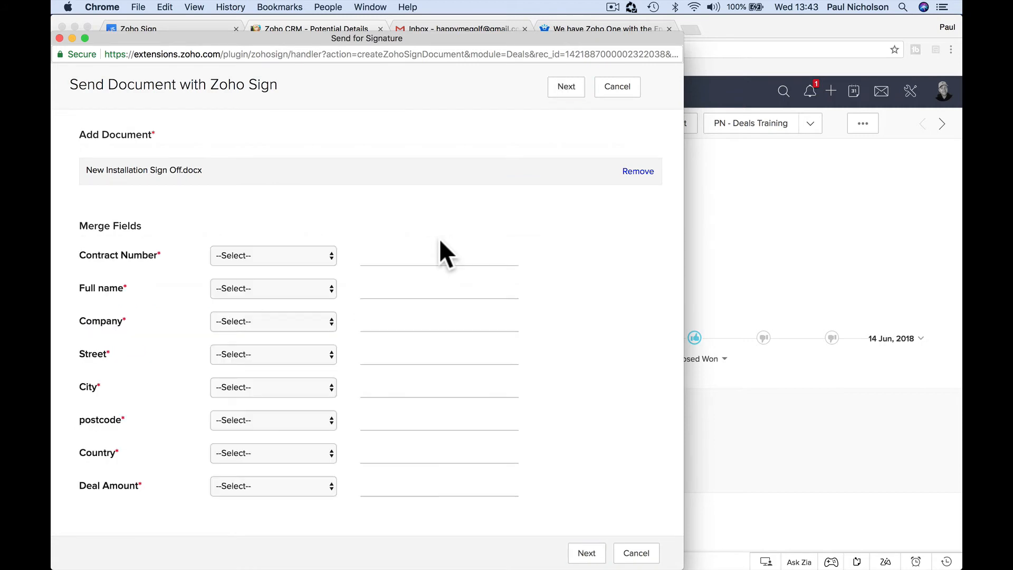
Step: Map the Contract Number merge field to Deals - Contract_Number, giving HM1PN
scroll(467, 340, down, 3)
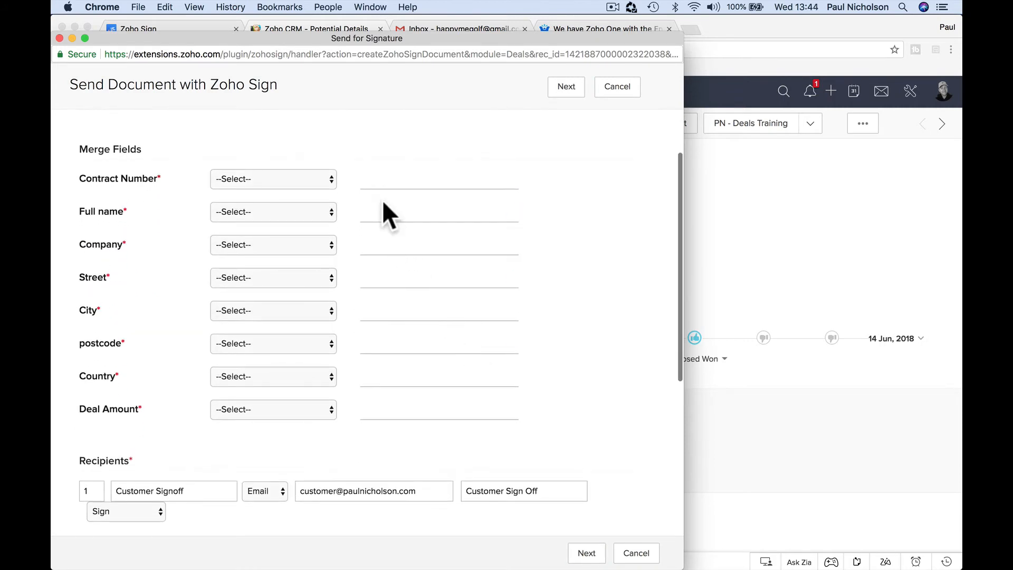
click(318, 182)
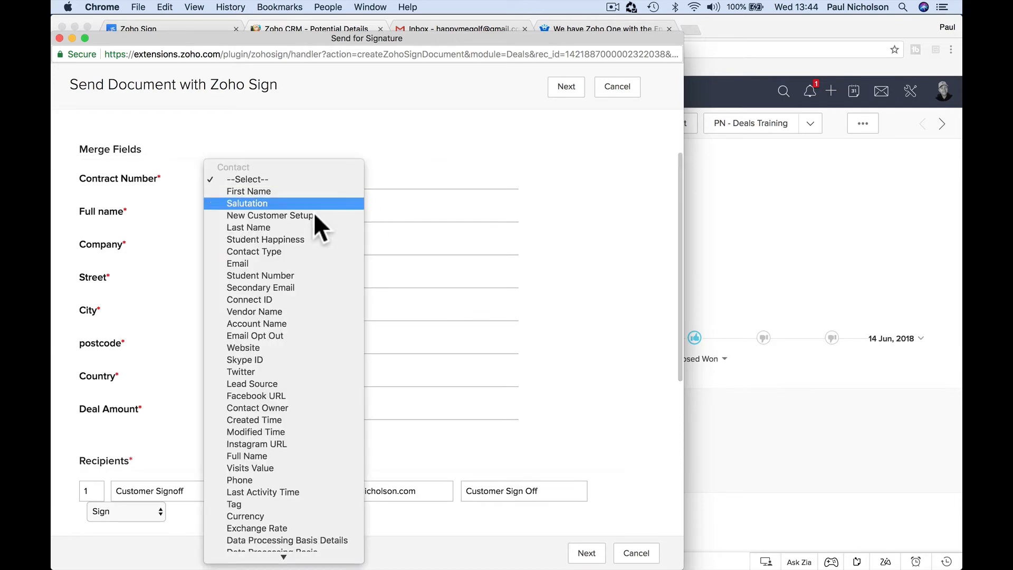
scroll(292, 369, down, 10)
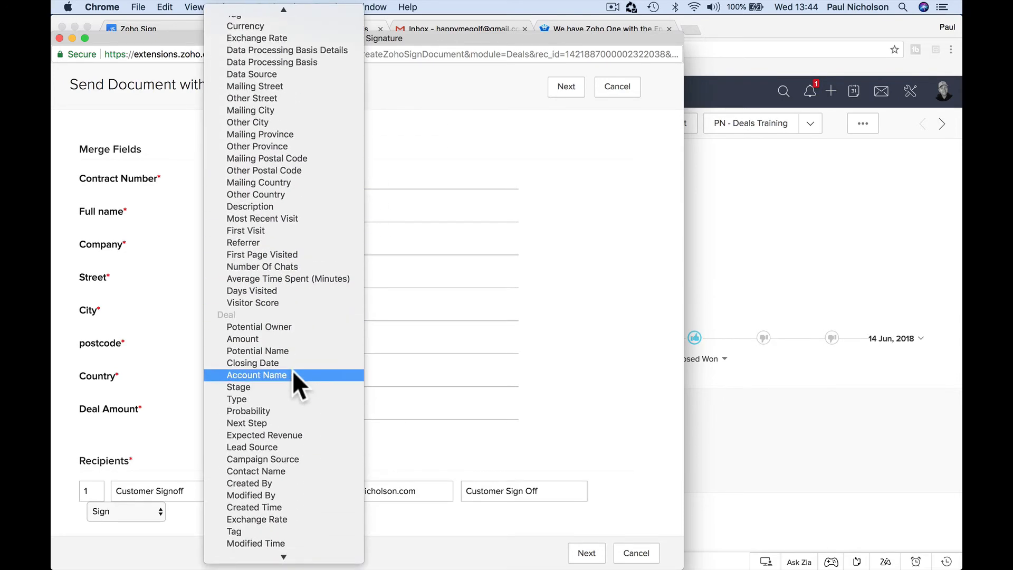
scroll(292, 397, down, 10)
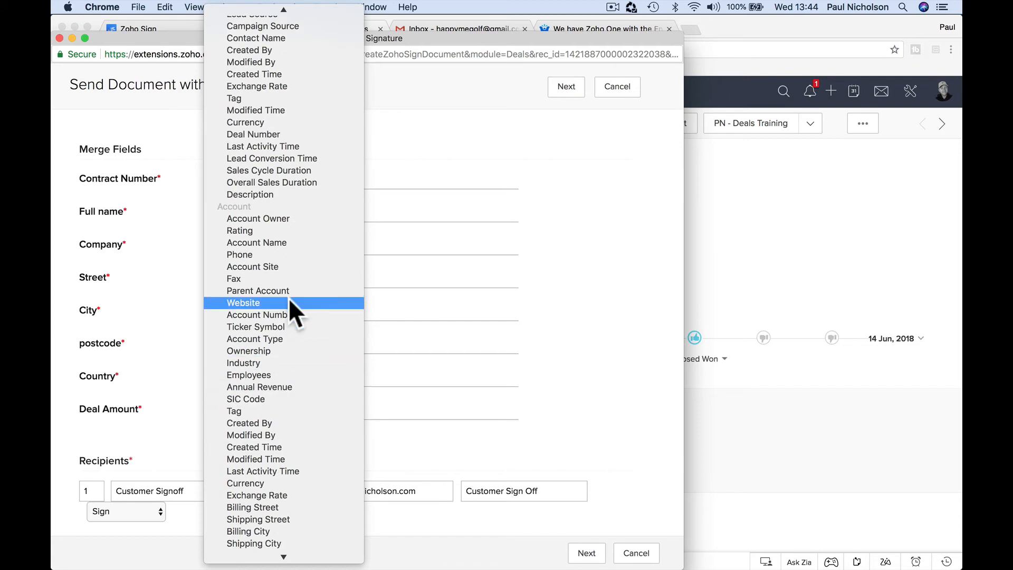
scroll(289, 299, up, 10)
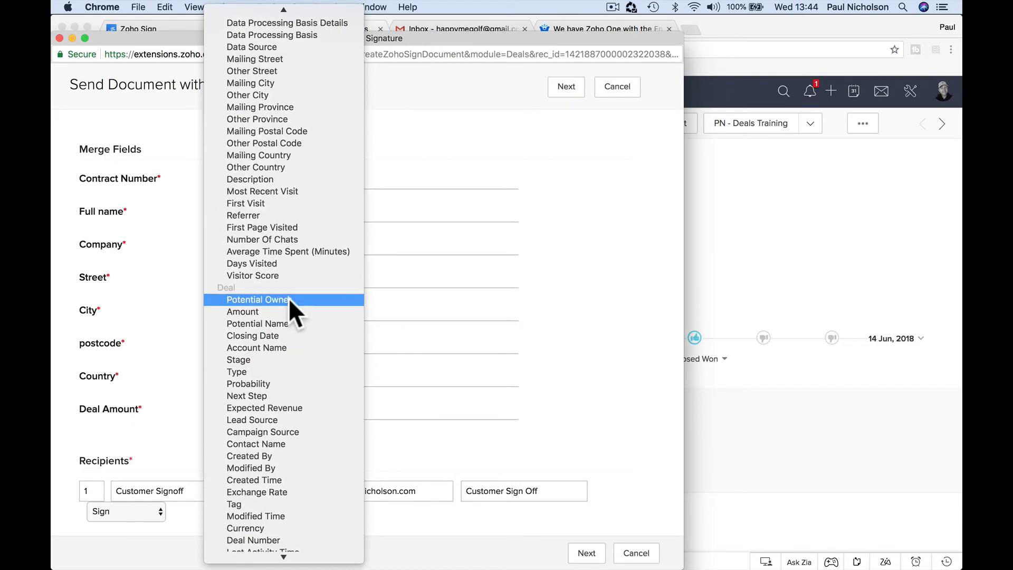
scroll(289, 298, down, 1)
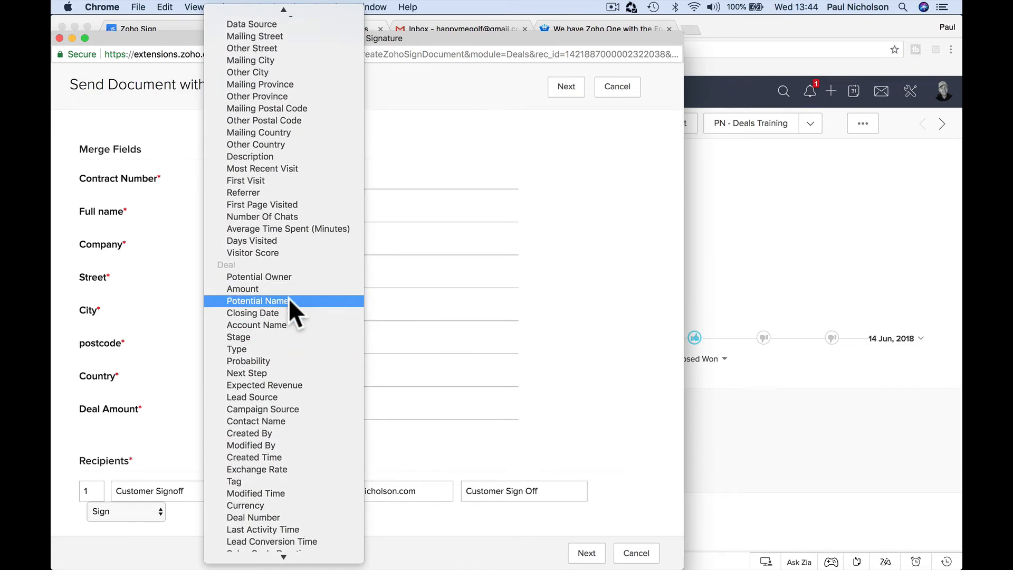
scroll(289, 299, down, 4)
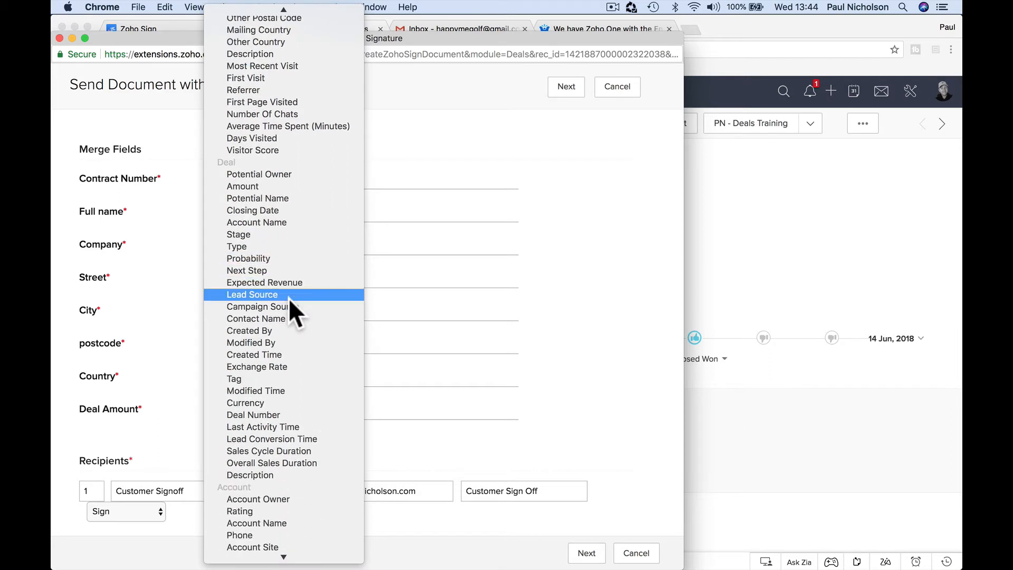
click(297, 414)
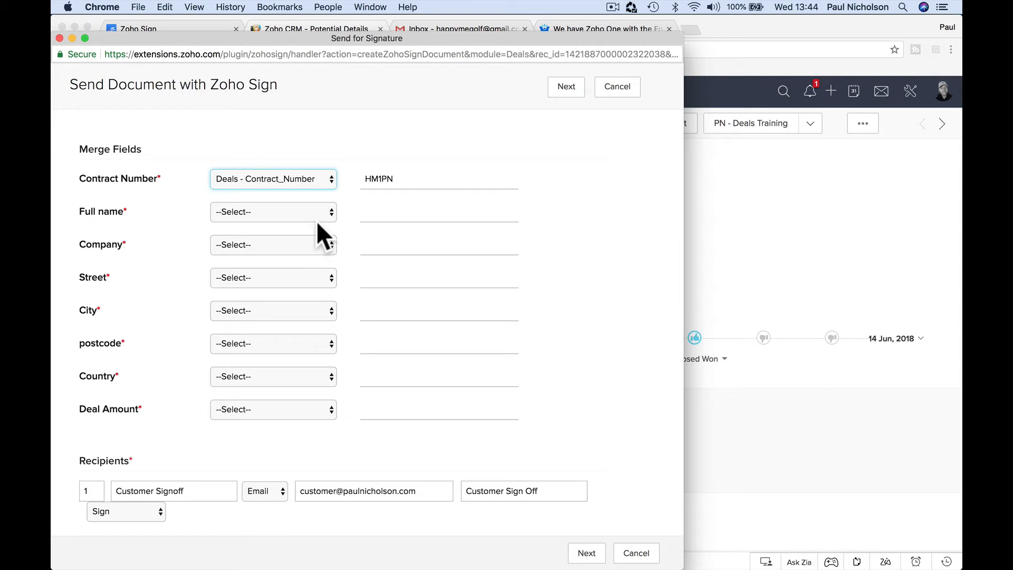
Step: Try editing the value to 12345 and mapping to Currency, then restore Deals - Contract_Number
click(423, 180)
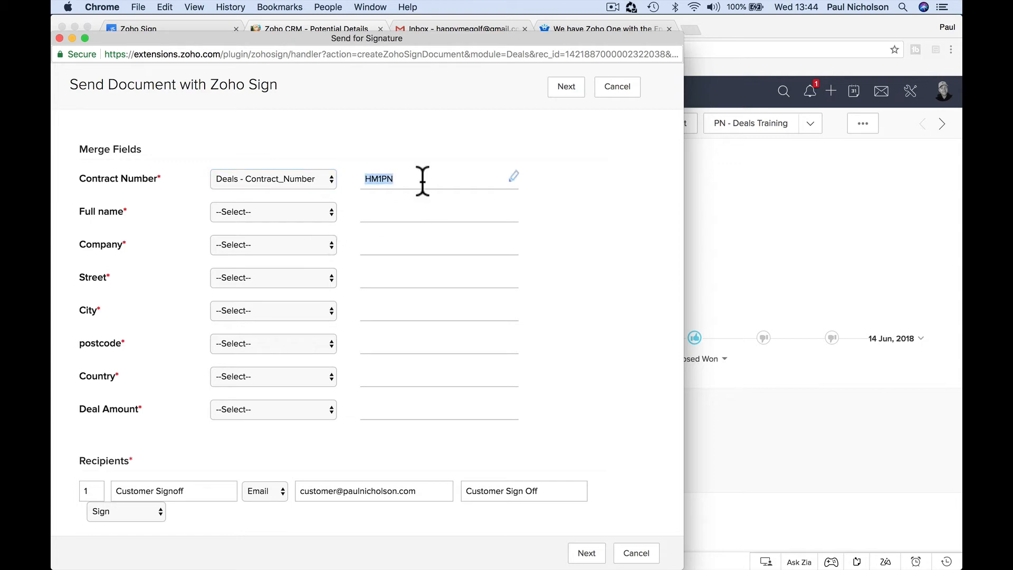
click(515, 168)
key(BackSpace)
key(BackSpace)
text(12345)
click(330, 184)
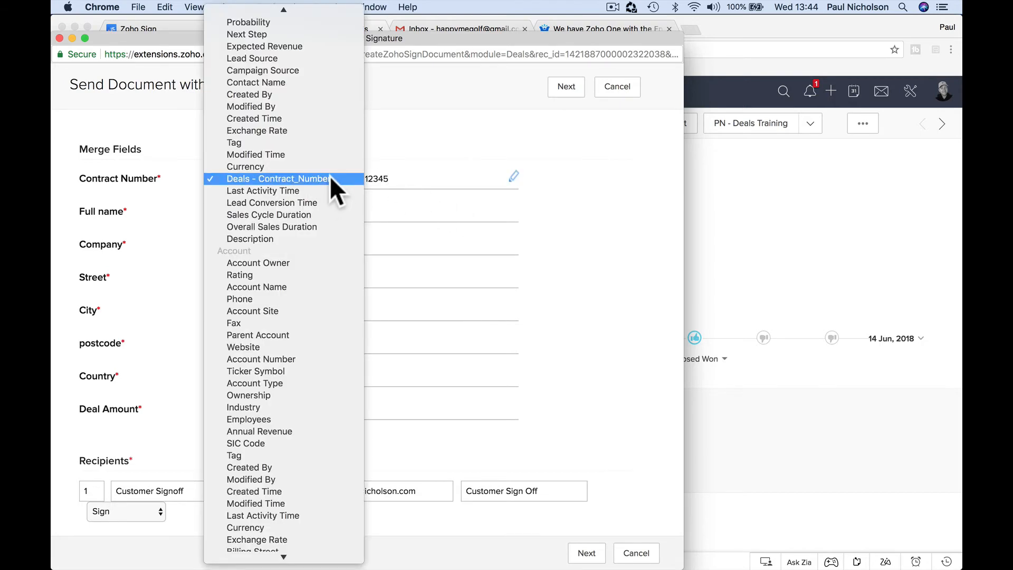
click(330, 176)
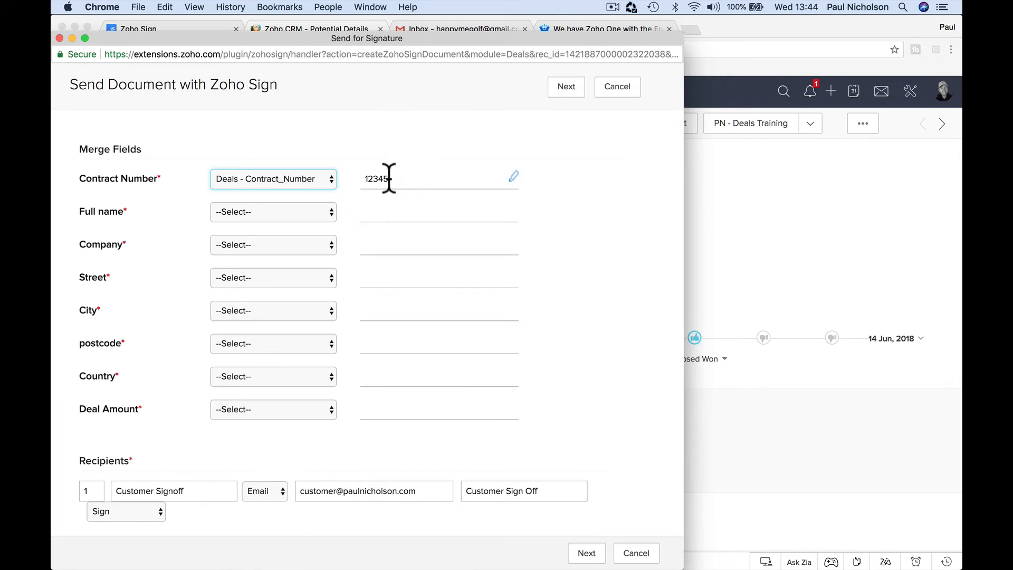
double_click(418, 181)
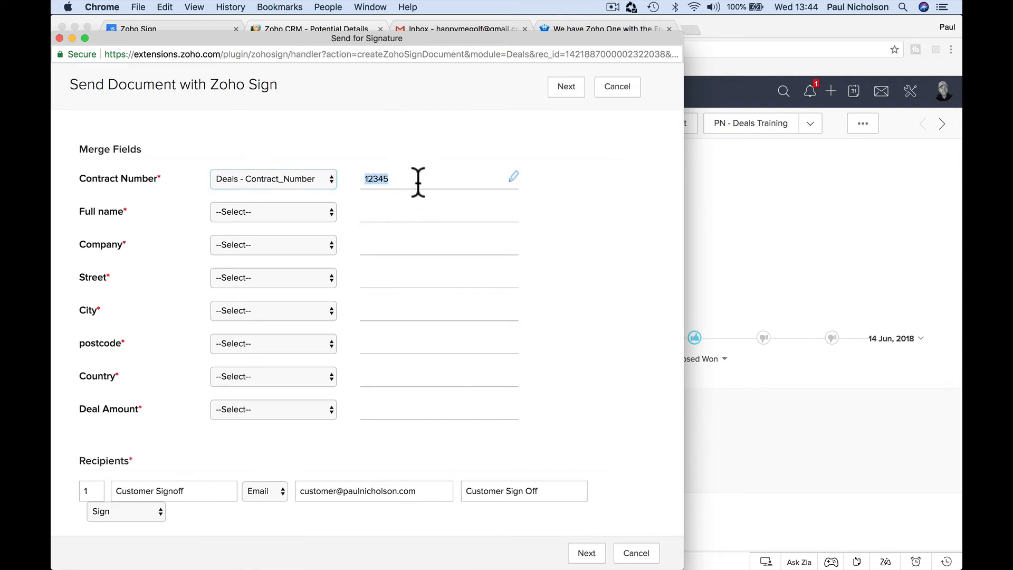
click(312, 180)
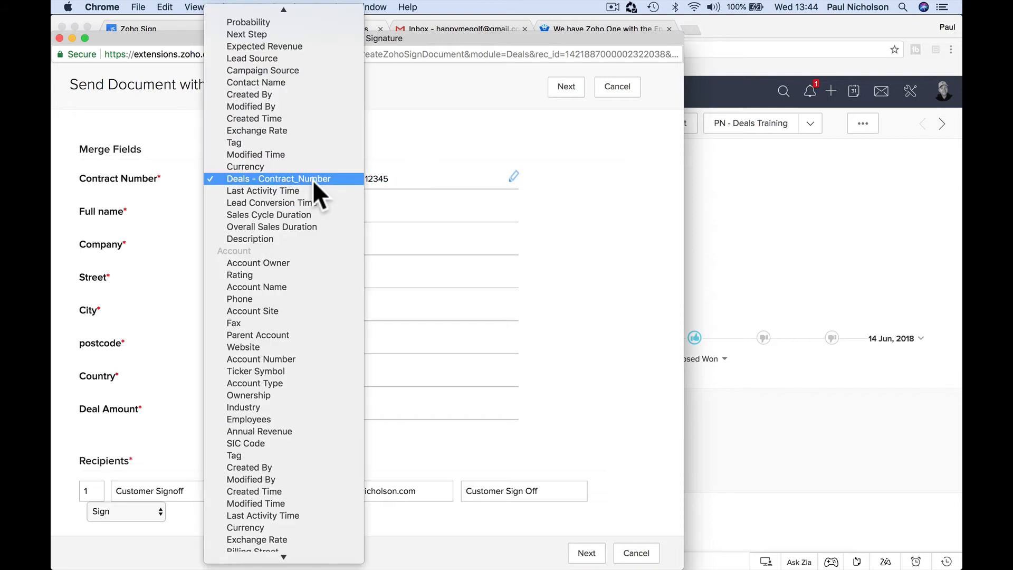
click(312, 166)
click(313, 178)
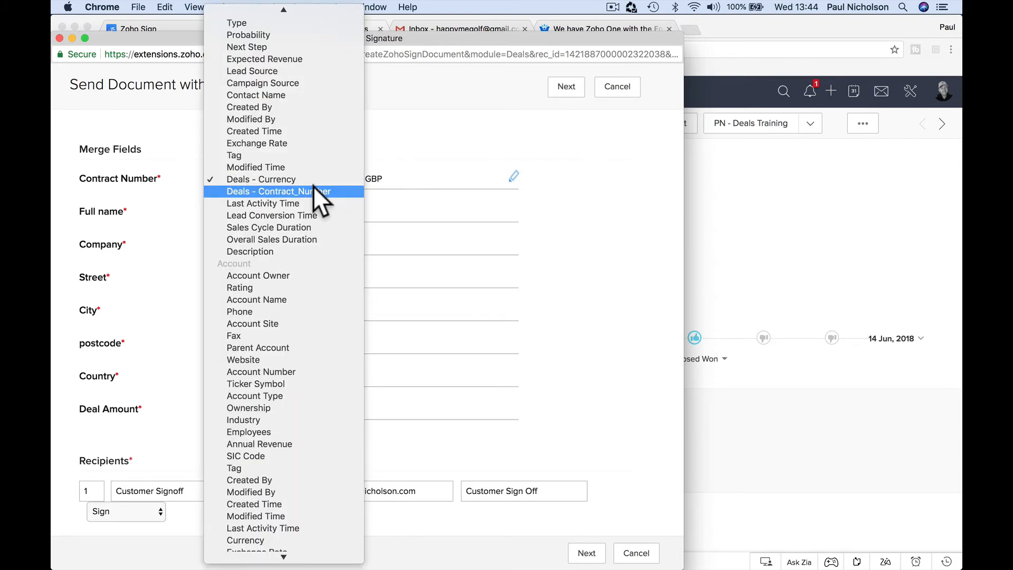
click(312, 188)
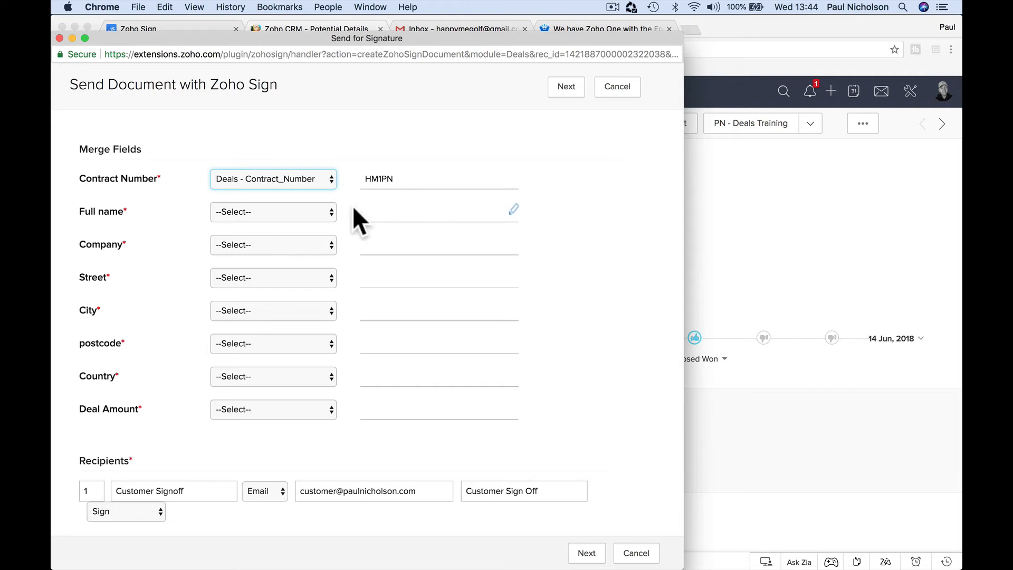
Step: Map Full name to the deal's contact name and Company to the account name
click(326, 213)
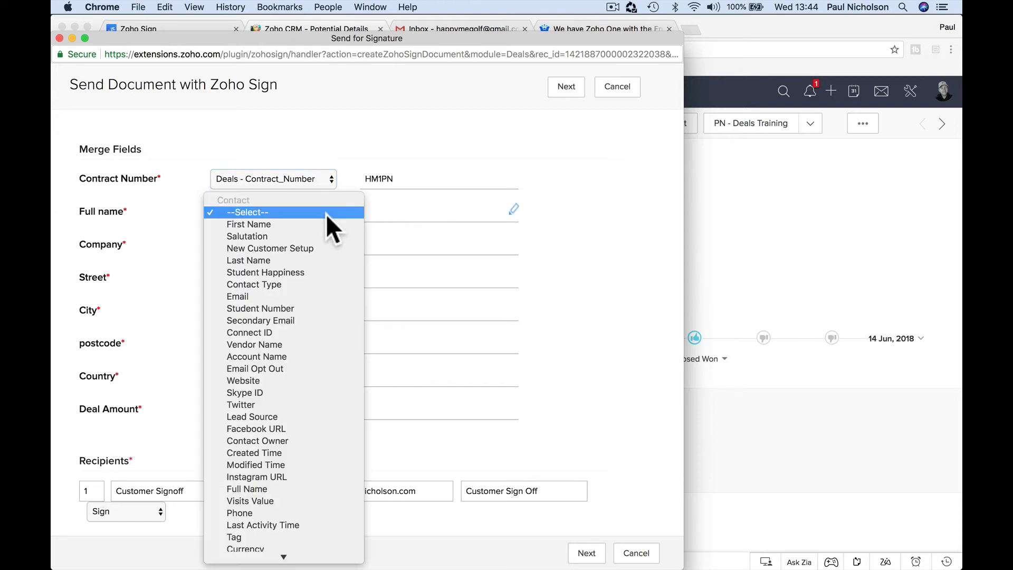
scroll(322, 316, down, 10)
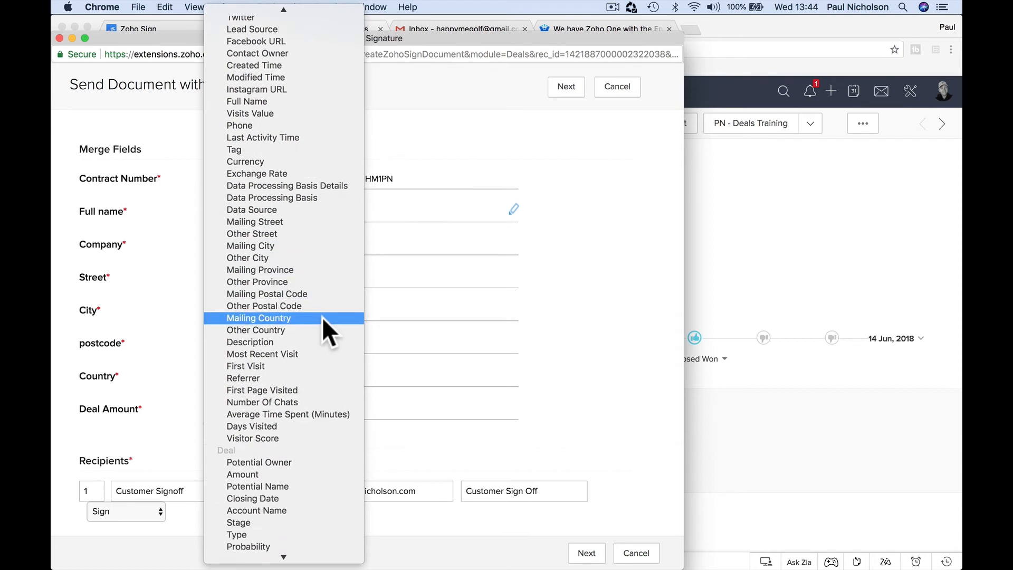
scroll(322, 316, down, 4)
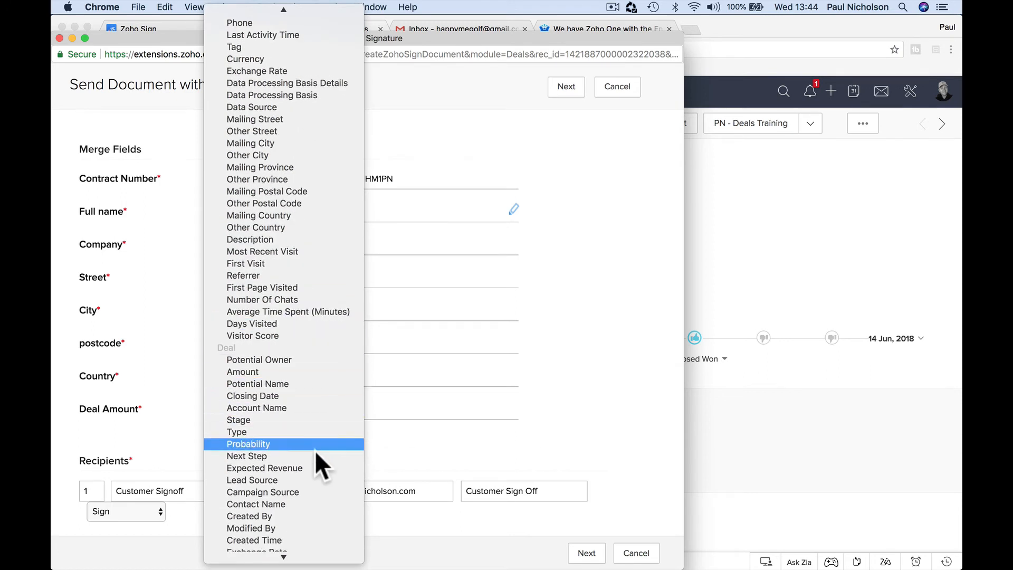
click(296, 503)
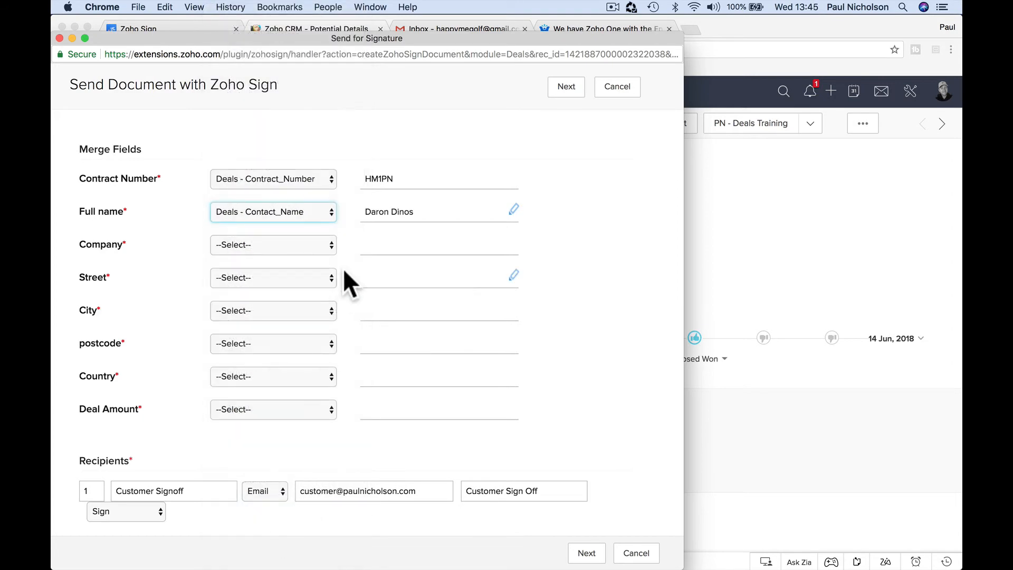
click(330, 251)
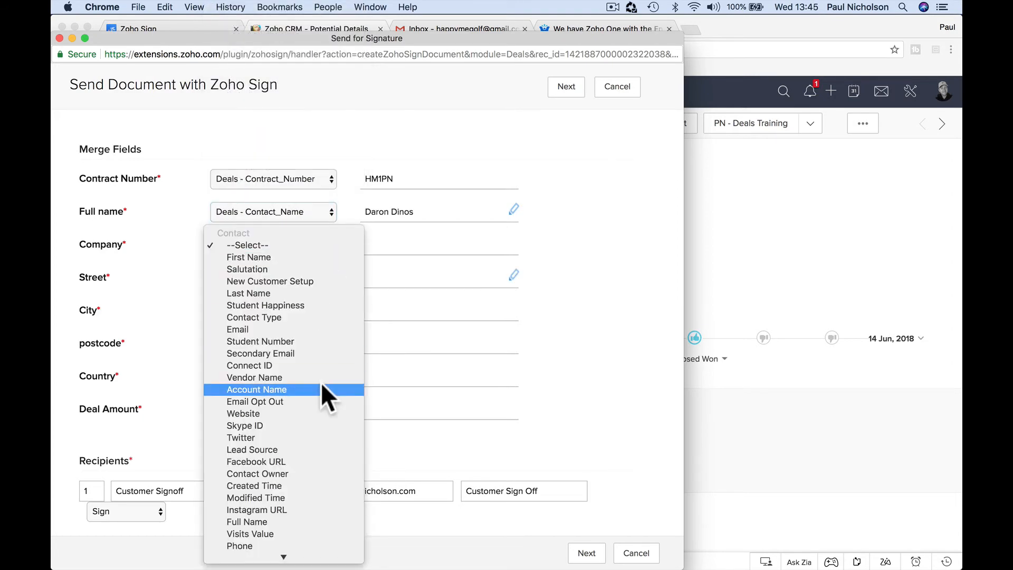
scroll(321, 384, down, 12)
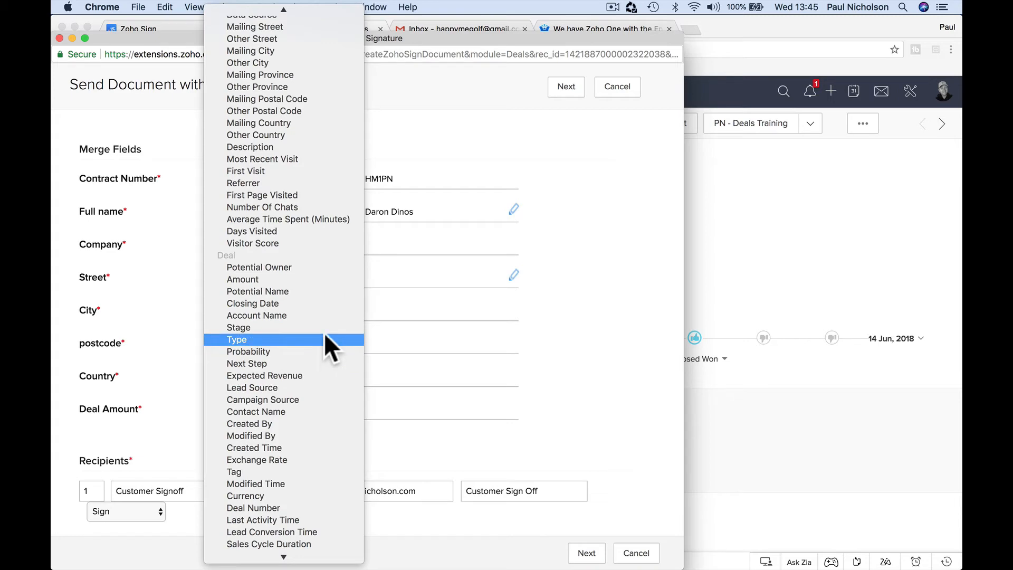
click(324, 315)
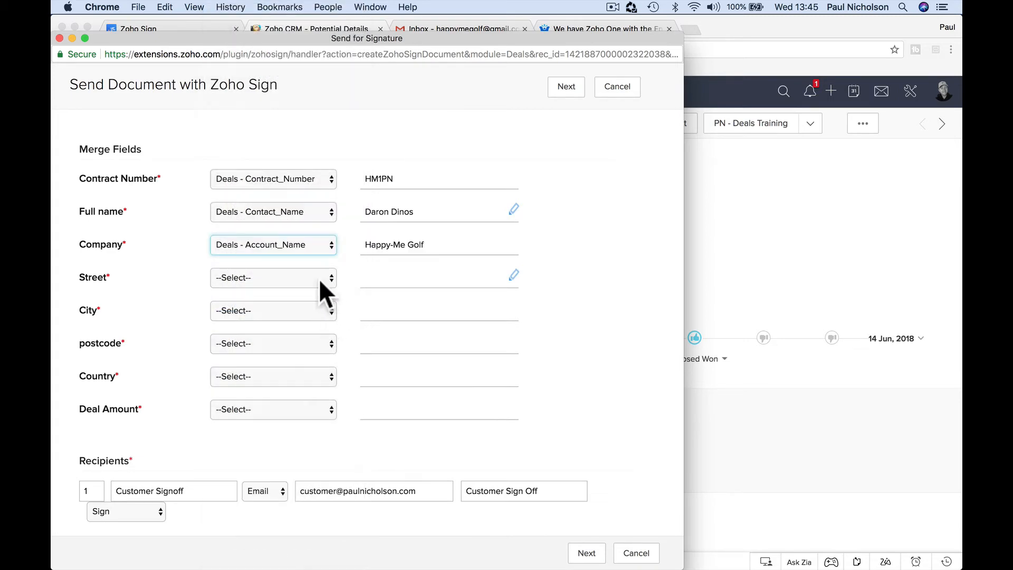
Step: Map Street and City to the account's billing street and billing city
click(319, 278)
scroll(324, 369, down, 15)
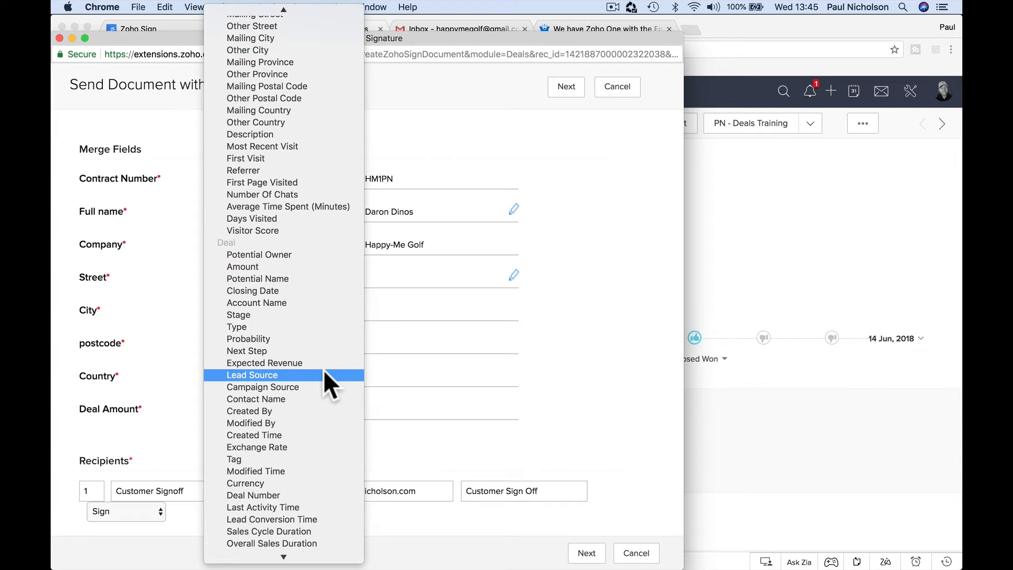
scroll(324, 369, down, 2)
scroll(324, 369, down, 10)
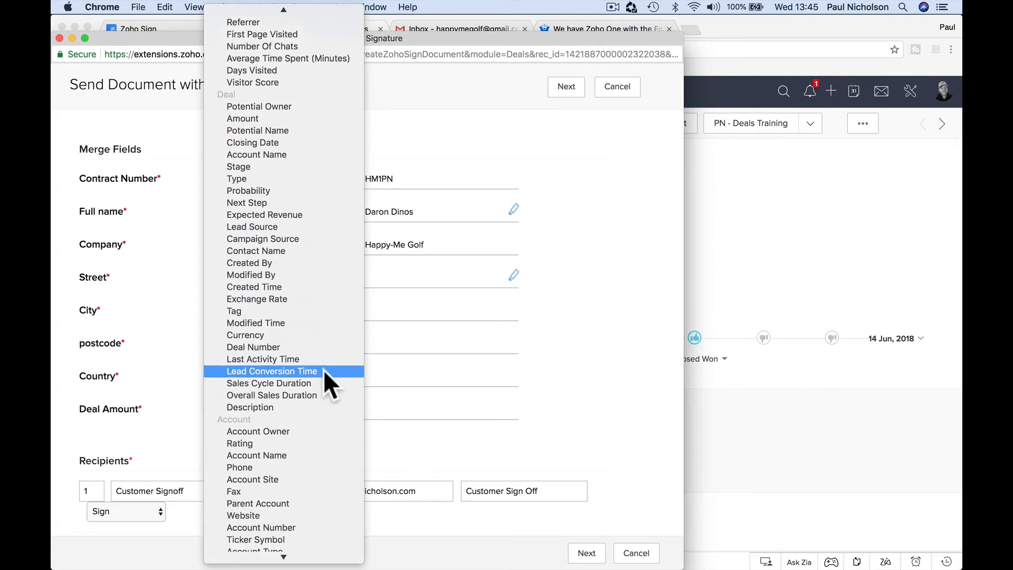
scroll(324, 369, down, 3)
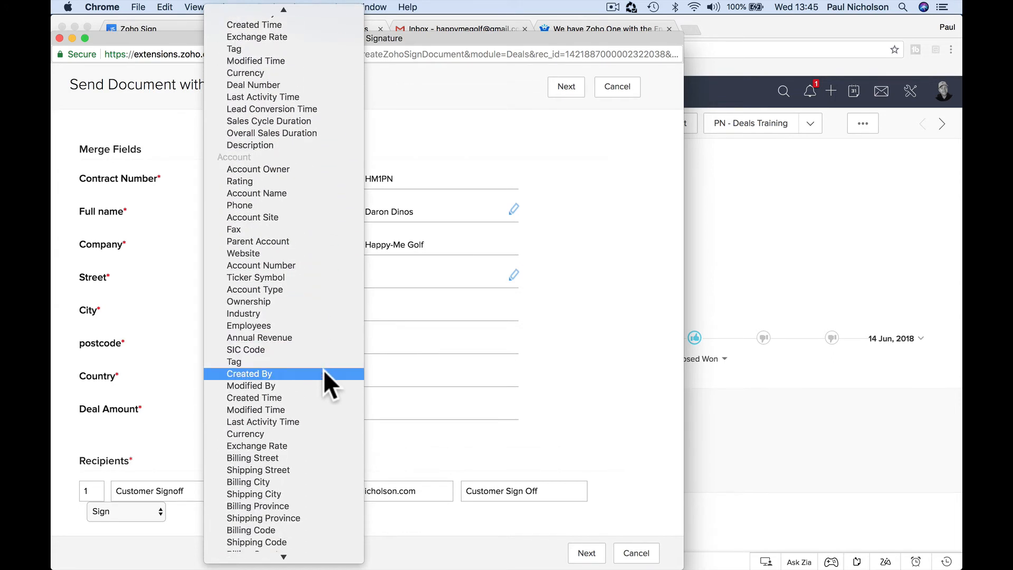
click(346, 434)
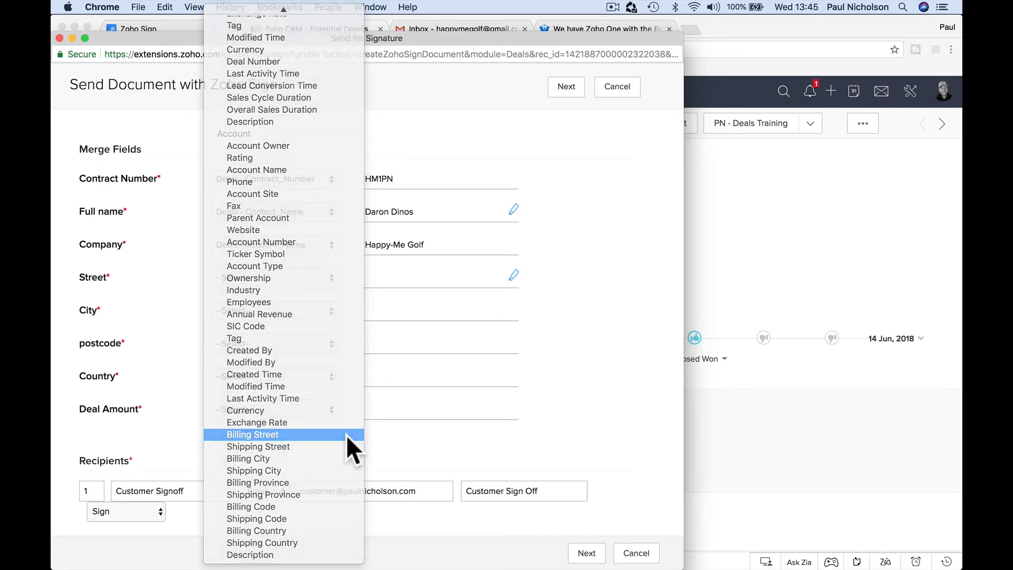
click(328, 314)
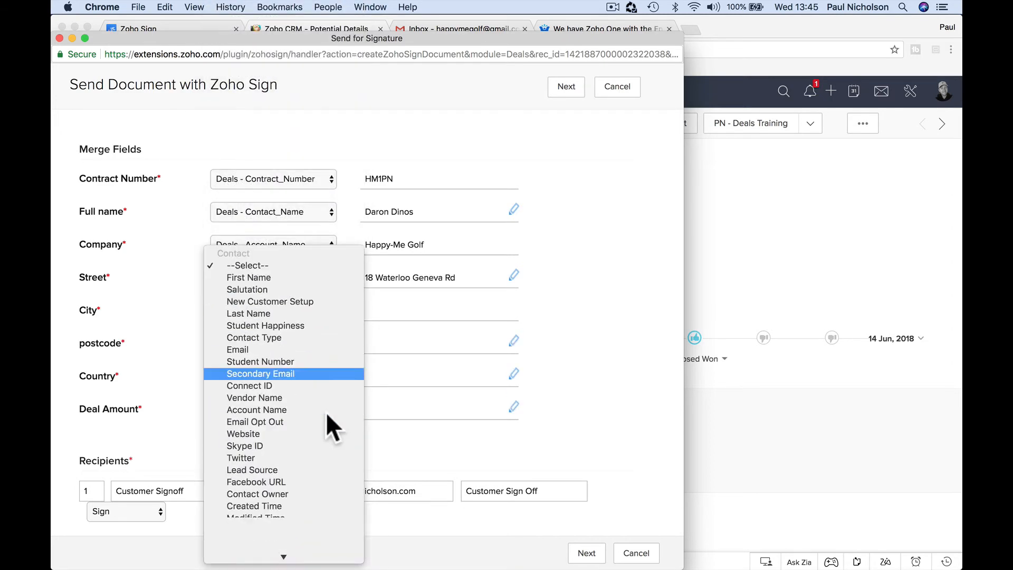
scroll(325, 412, down, 15)
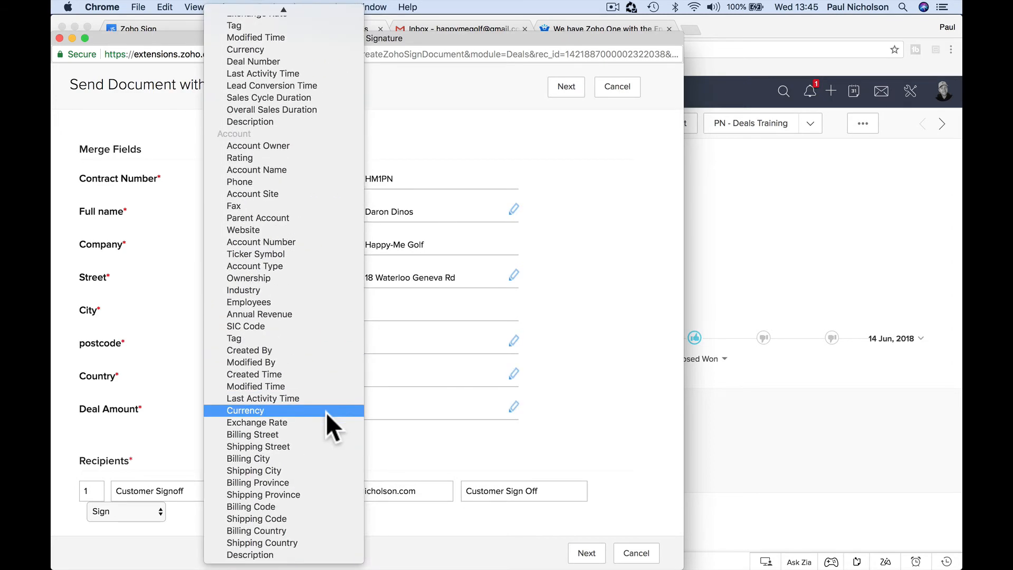
click(315, 456)
Step: Map postcode and Country to the account's billing code and country, and Deal Amount to Deals - Amount
click(318, 342)
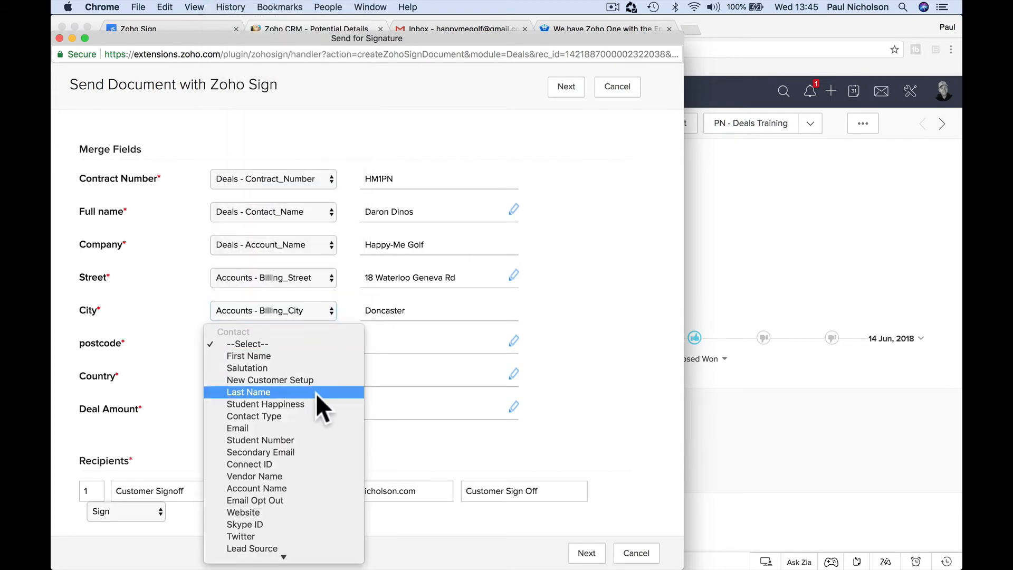
scroll(315, 393, down, 15)
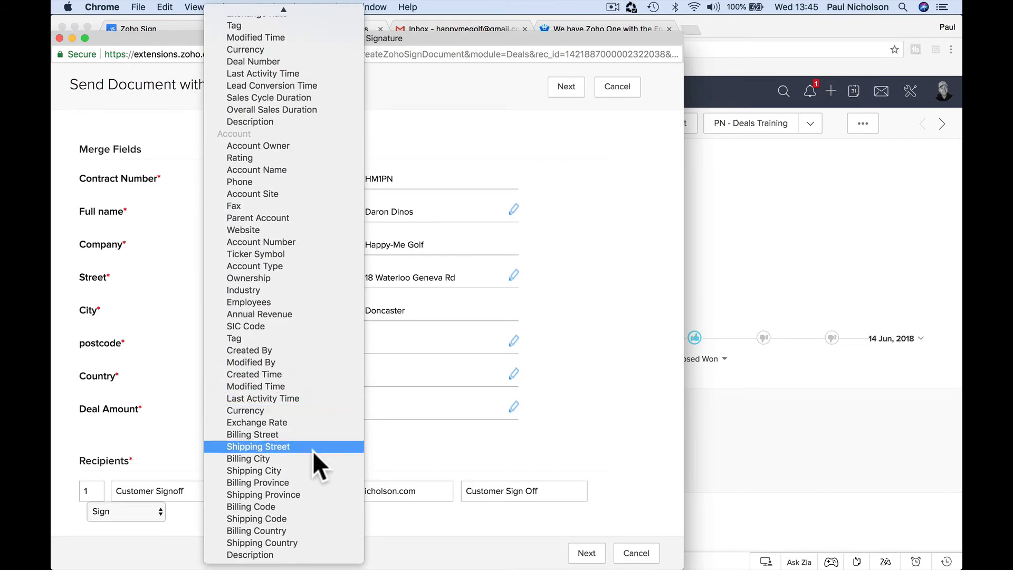
click(312, 507)
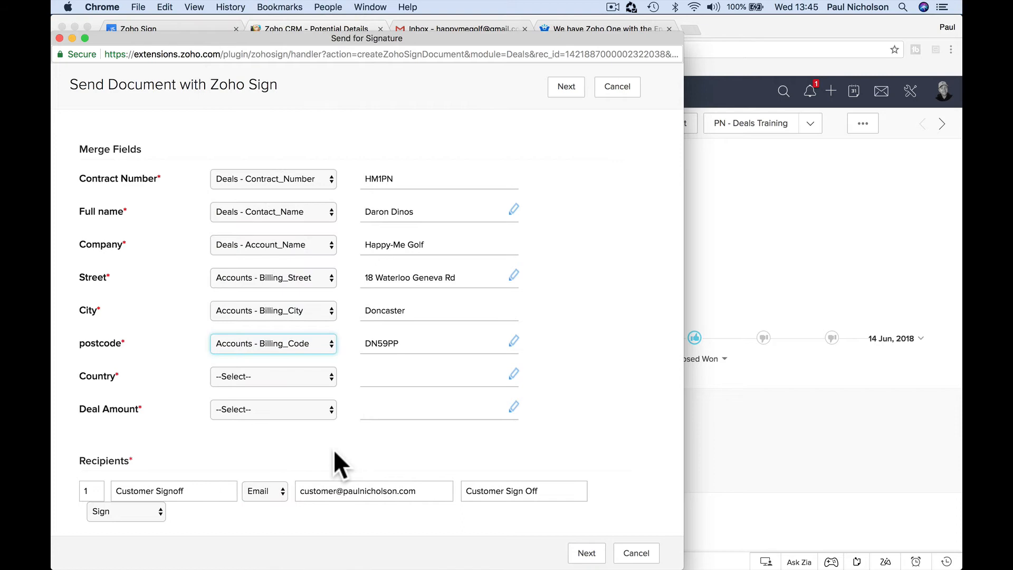
click(321, 378)
scroll(318, 424, down, 10)
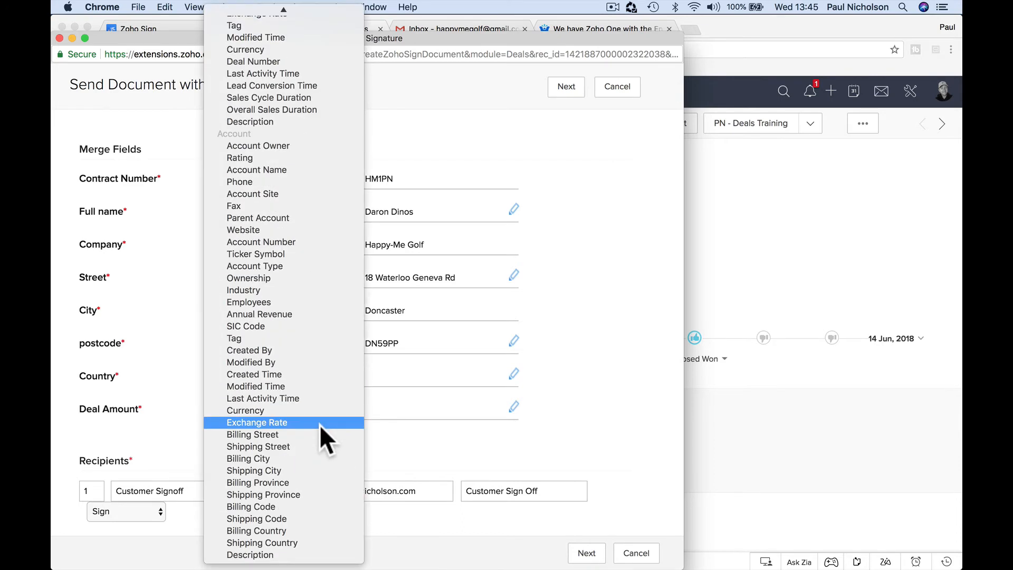
click(315, 529)
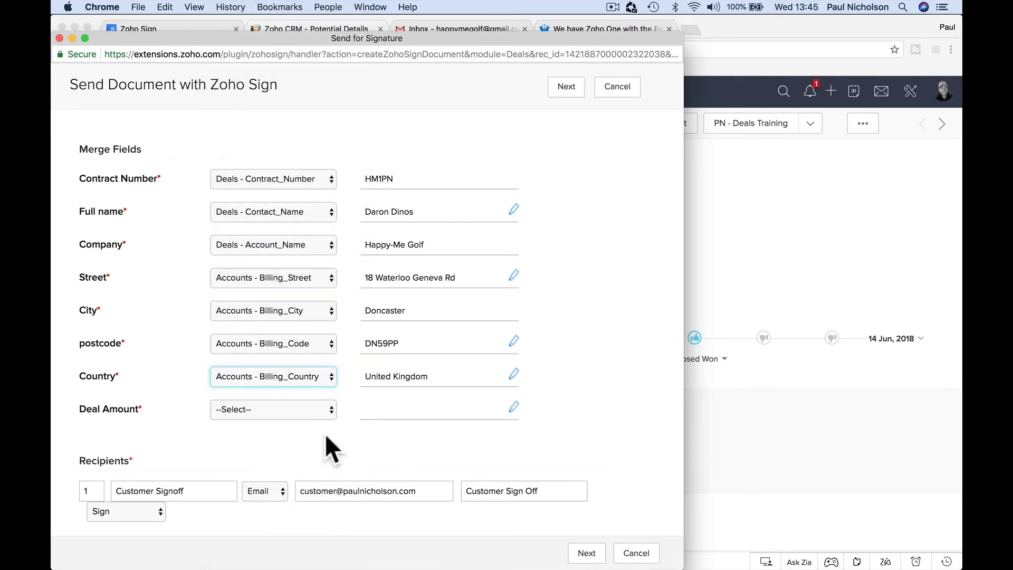
click(315, 410)
scroll(315, 409, down, 10)
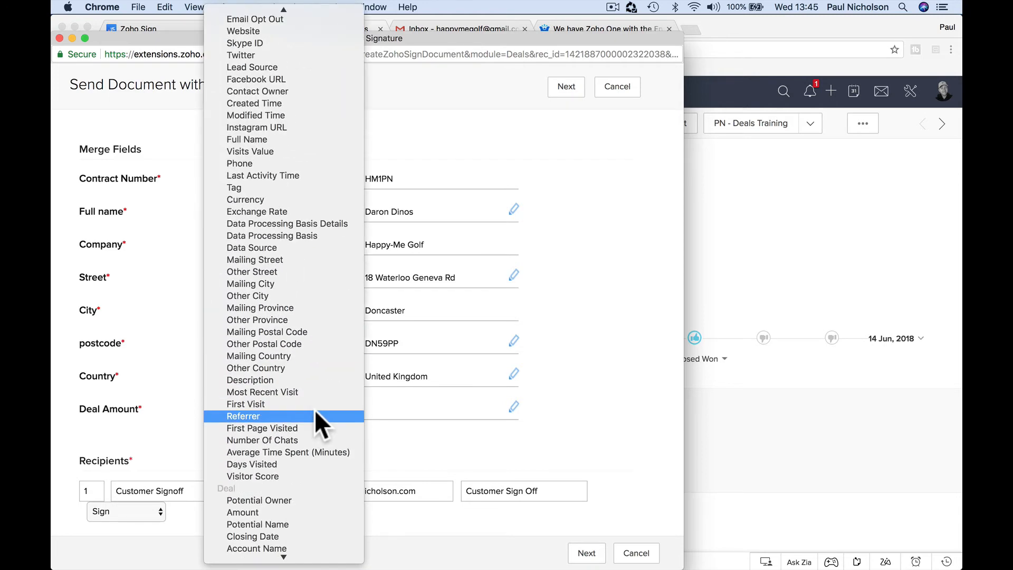
scroll(315, 409, down, 4)
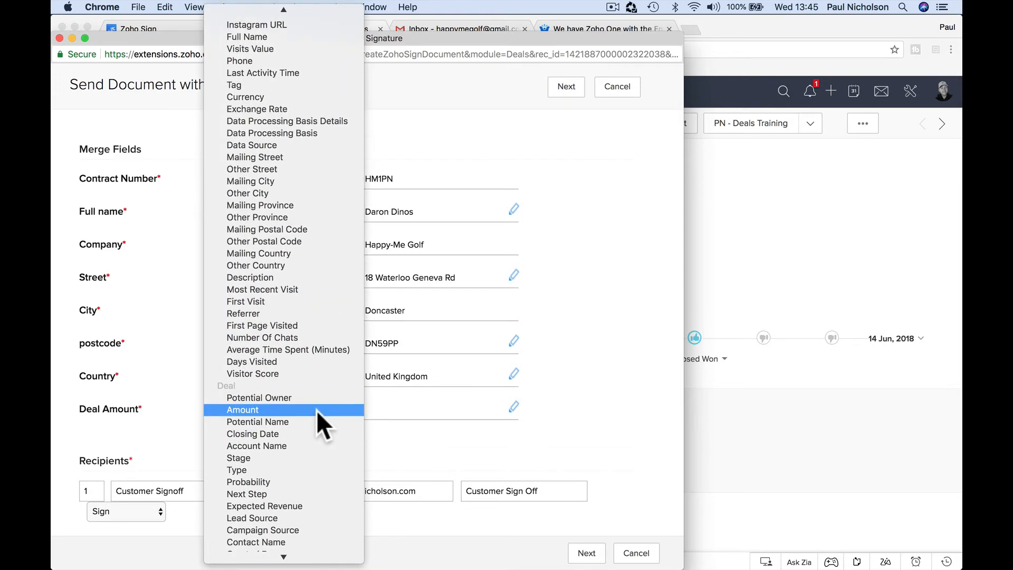
click(315, 410)
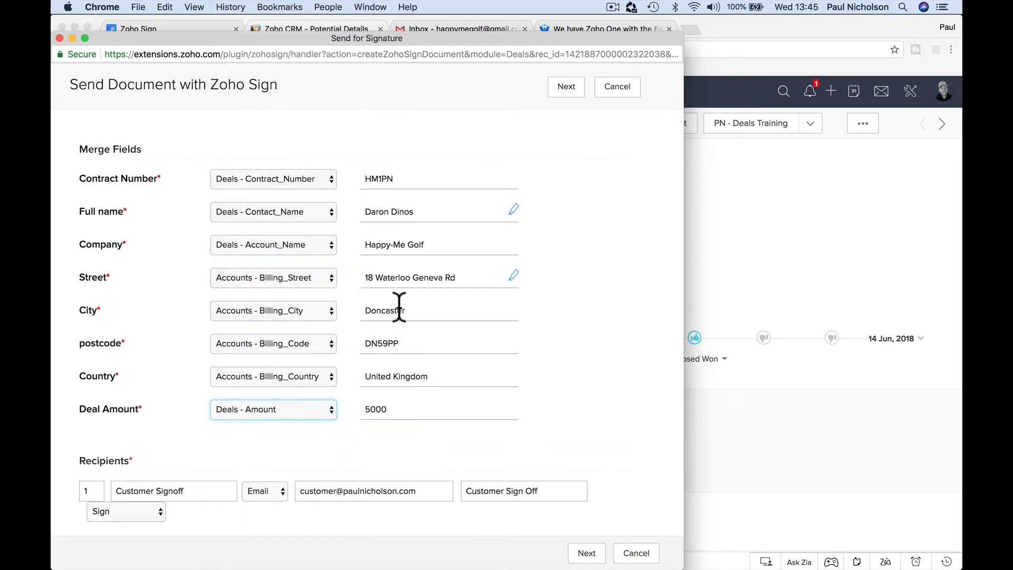
Step: Replace the first recipient's e-mail with the customer's e-mail address
scroll(405, 407, down, 5)
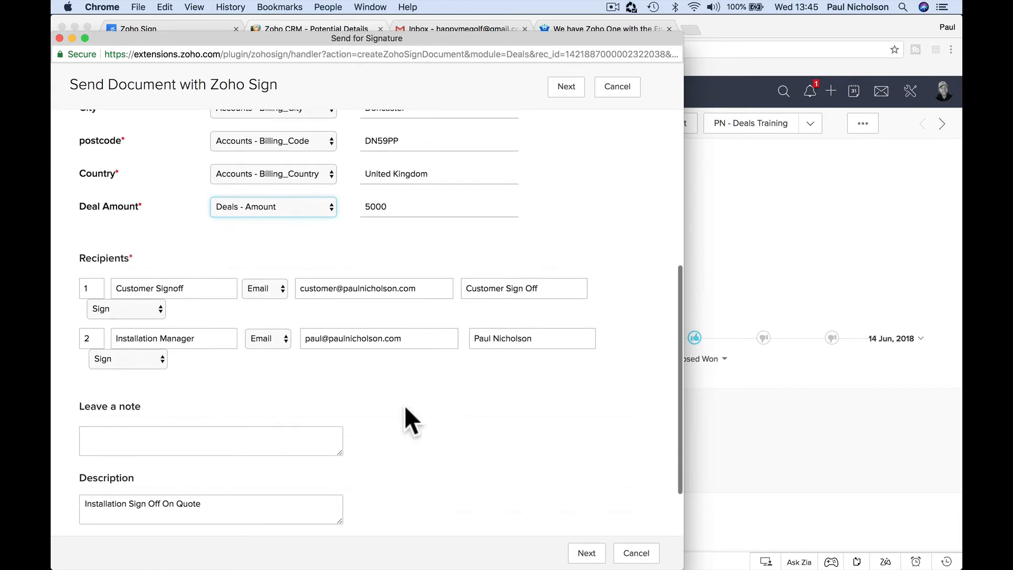
click(354, 288)
triple_click(385, 288)
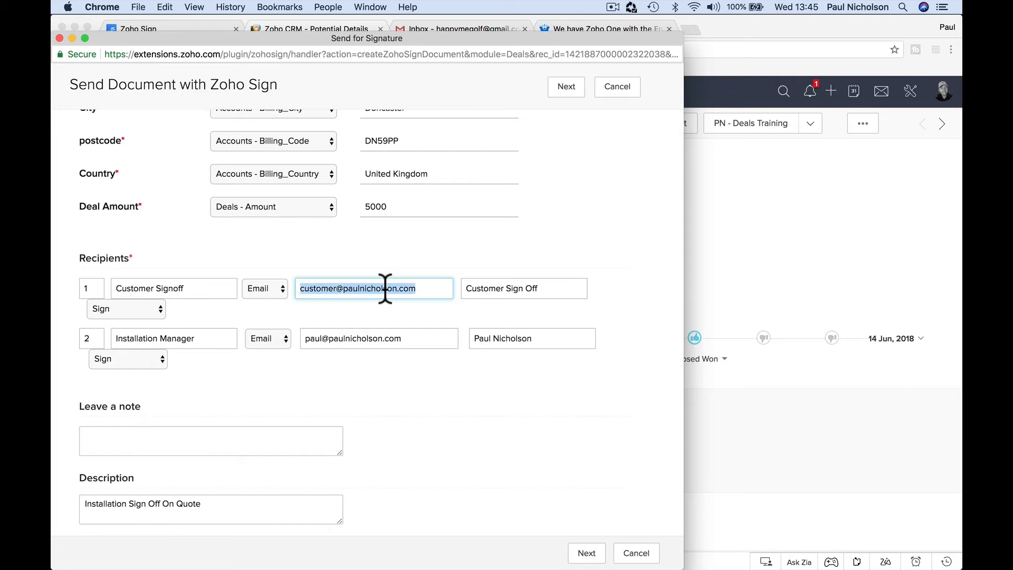
click(192, 279)
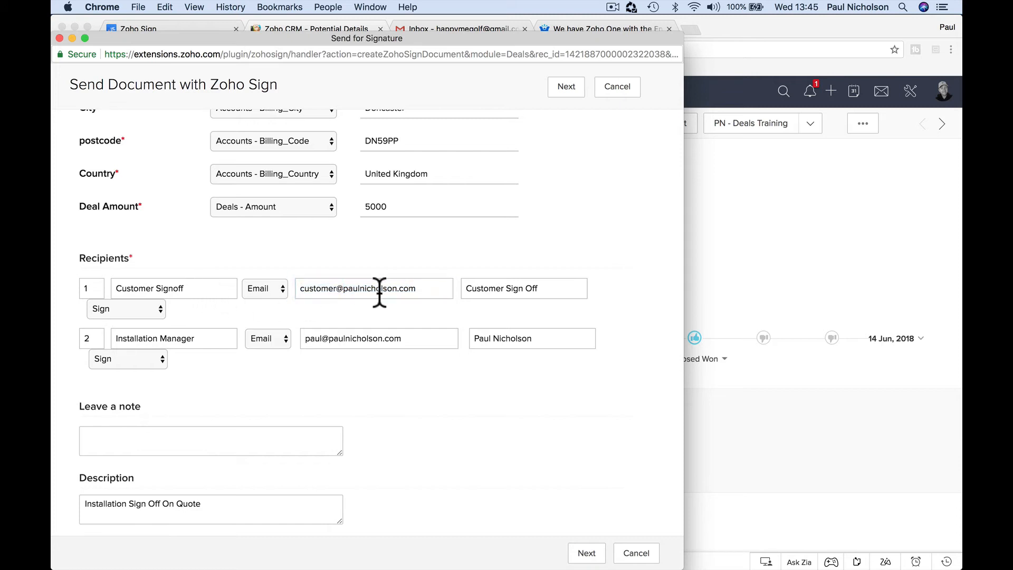
click(408, 294)
triple_click(408, 293)
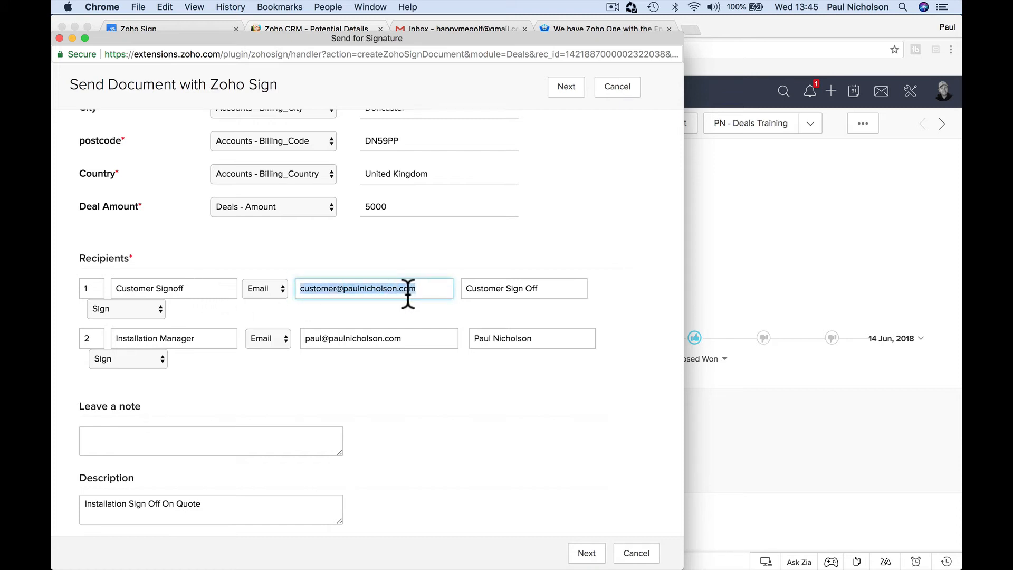
scroll(434, 407, up, 1)
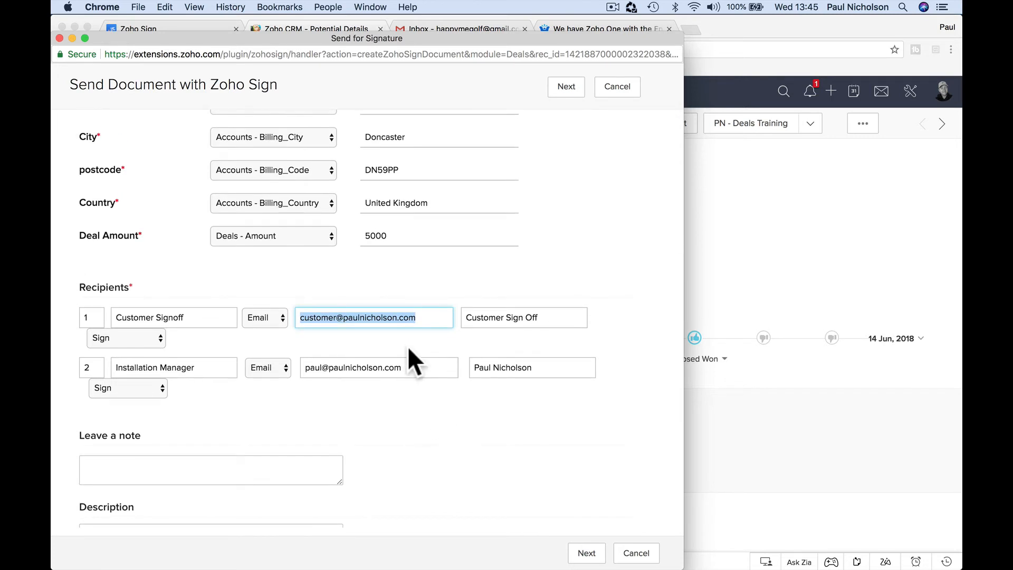
triple_click(337, 319)
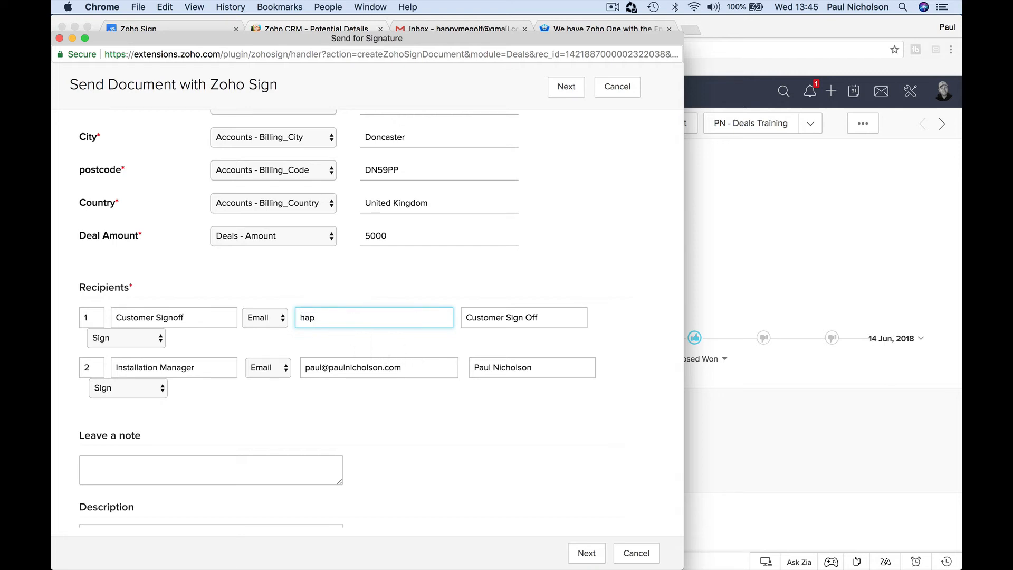
Step: Enter the customer's full name as the first recipient's name
key(Tab)
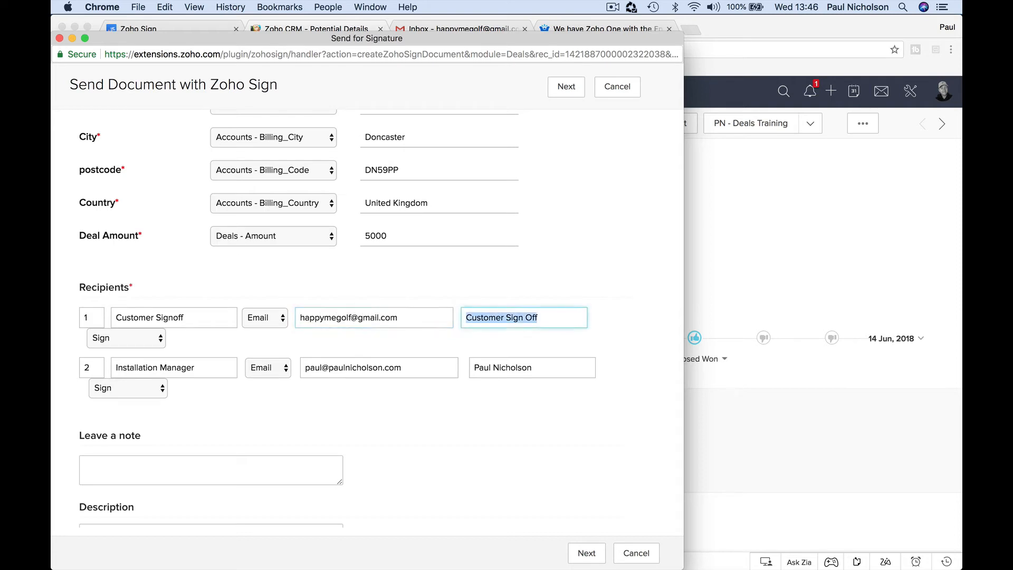
key(BackSpace)
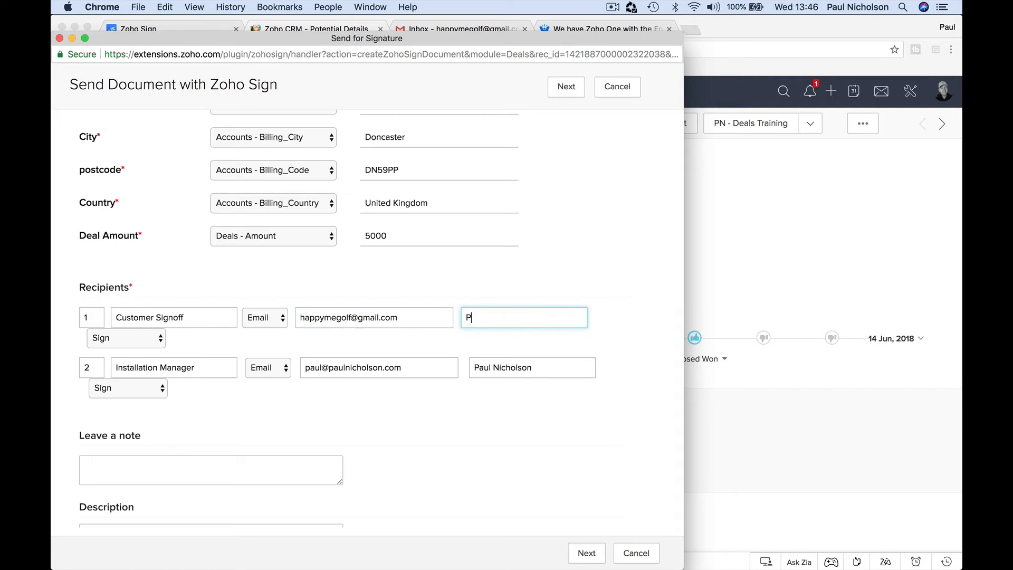
scroll(325, 255, up, 5)
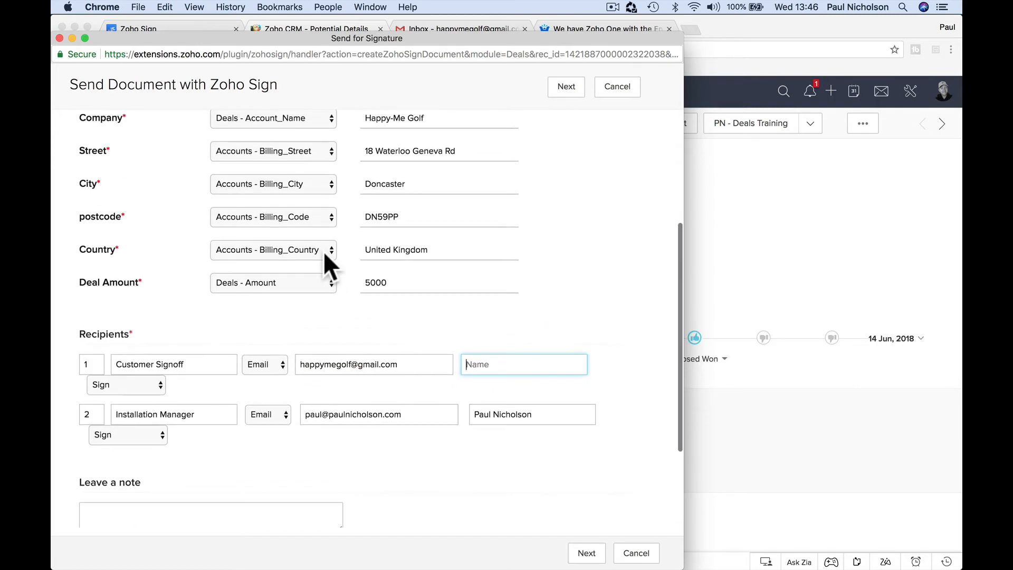
scroll(324, 252, down, 1)
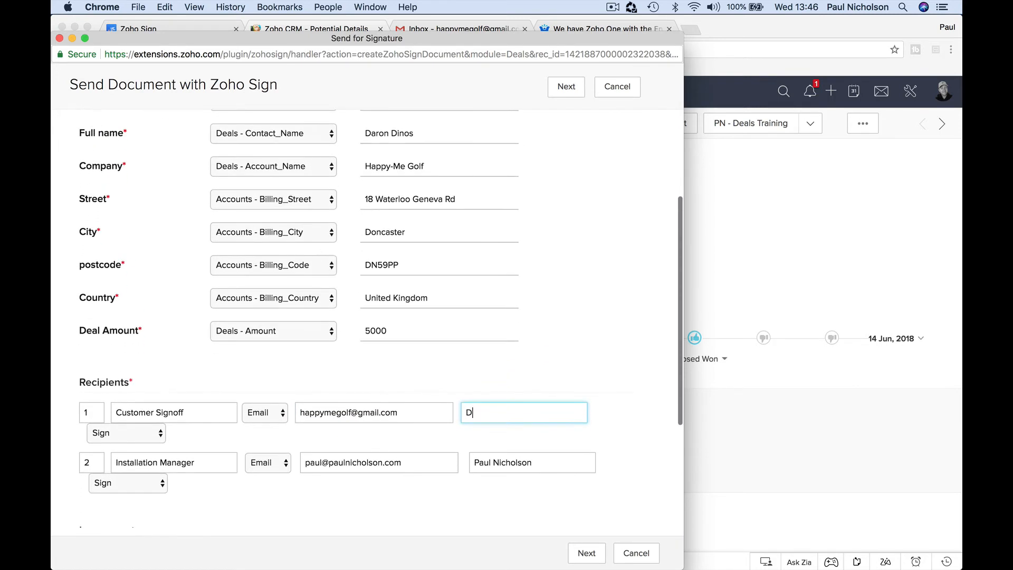
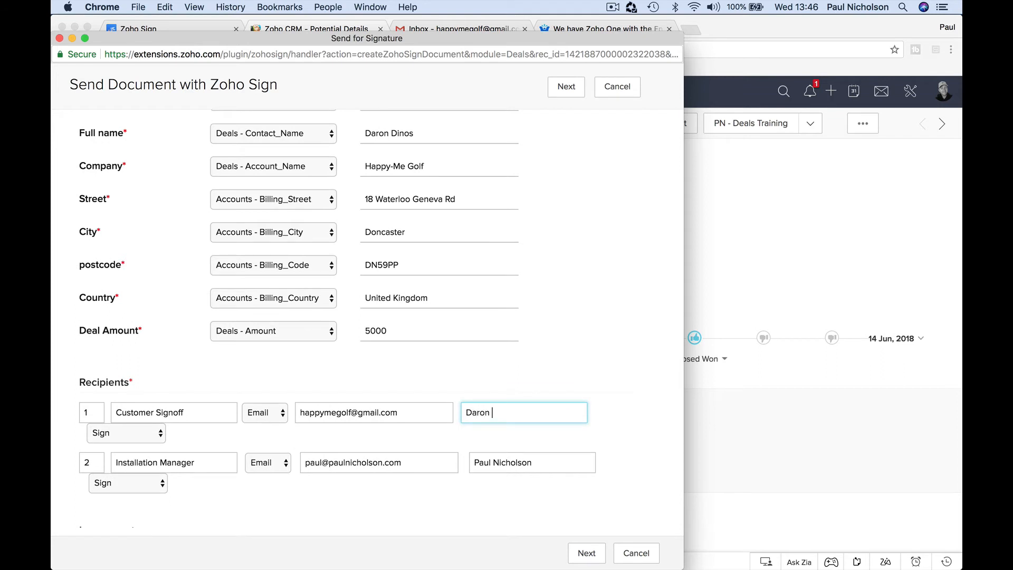
scroll(425, 271, down, 3)
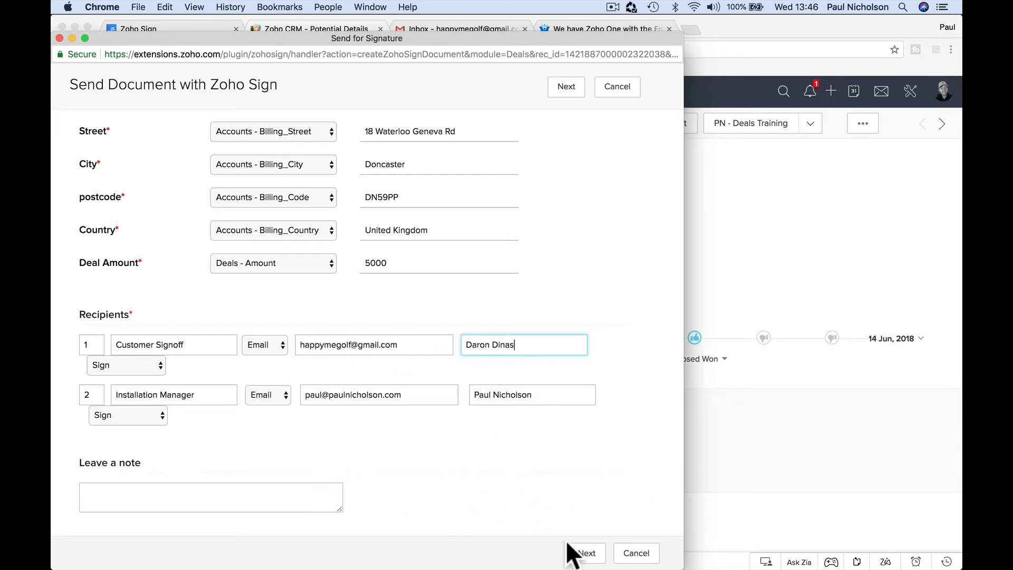
Step: Continue to the document details and preview the merged contract, then close the preview
click(582, 552)
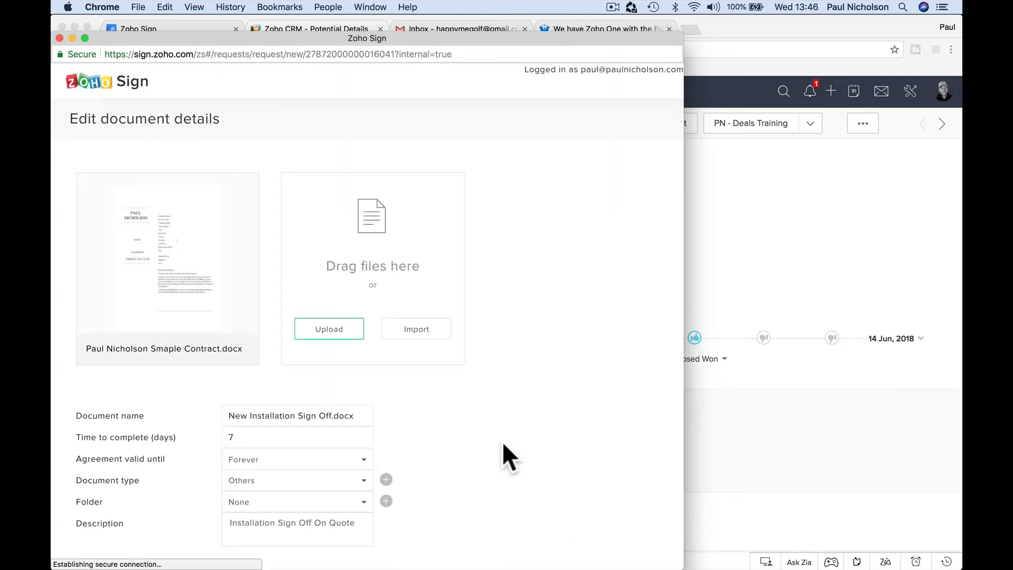
click(212, 267)
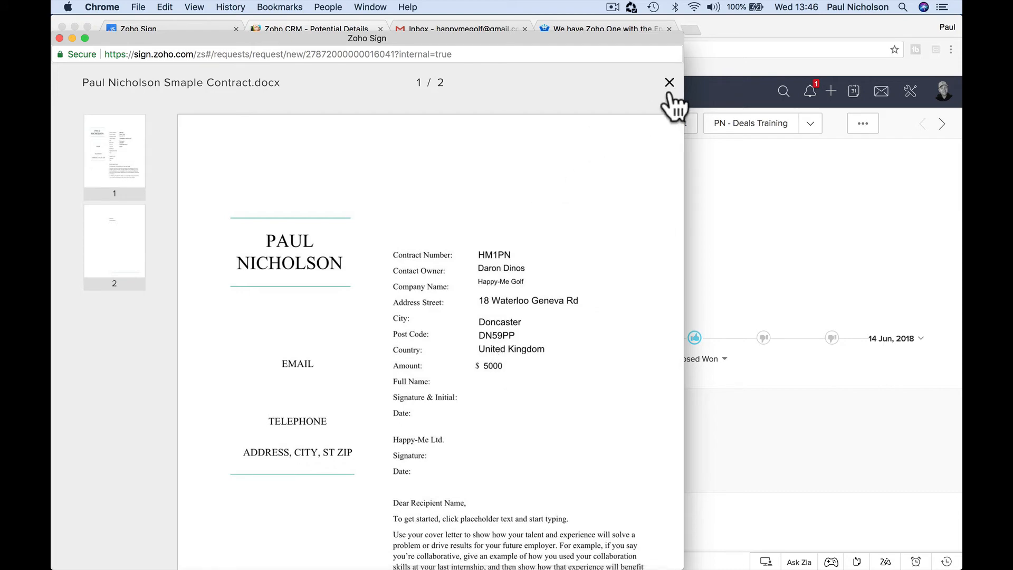
click(669, 82)
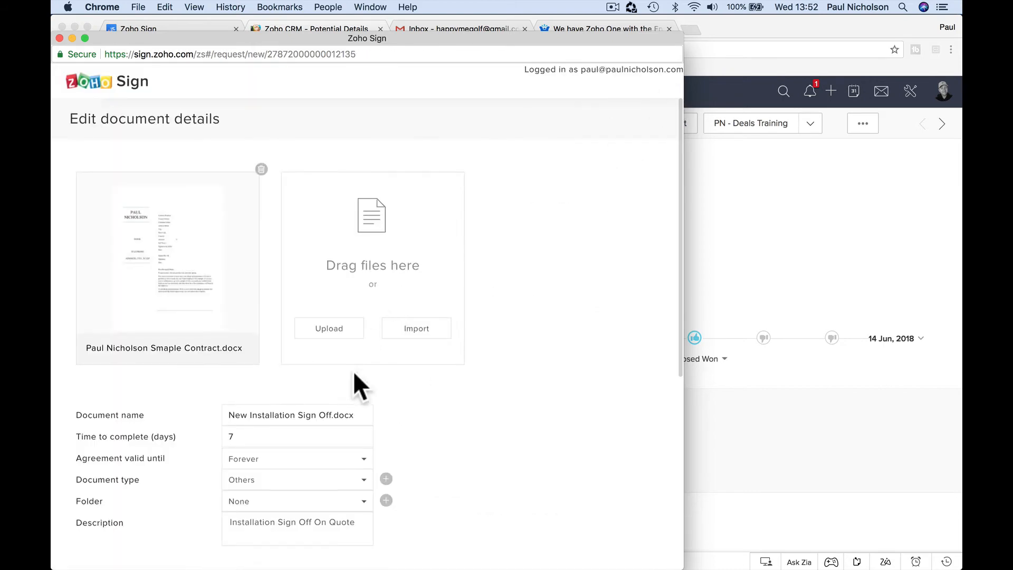
Step: Rename the document to 'CCTV Golf Club Quote Sign Off'
scroll(353, 372, down, 4)
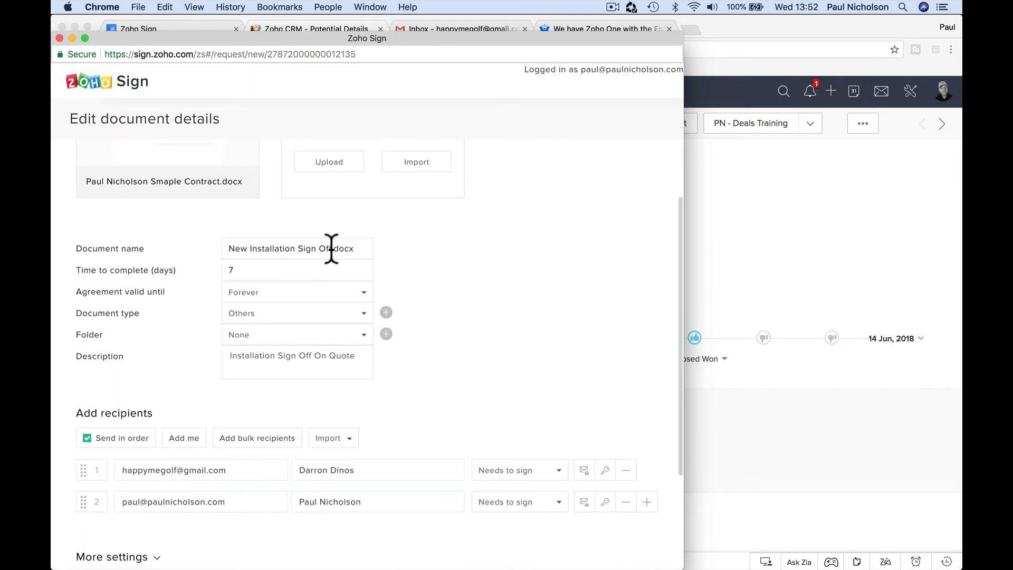
drag(333, 248, 210, 247)
text(N)
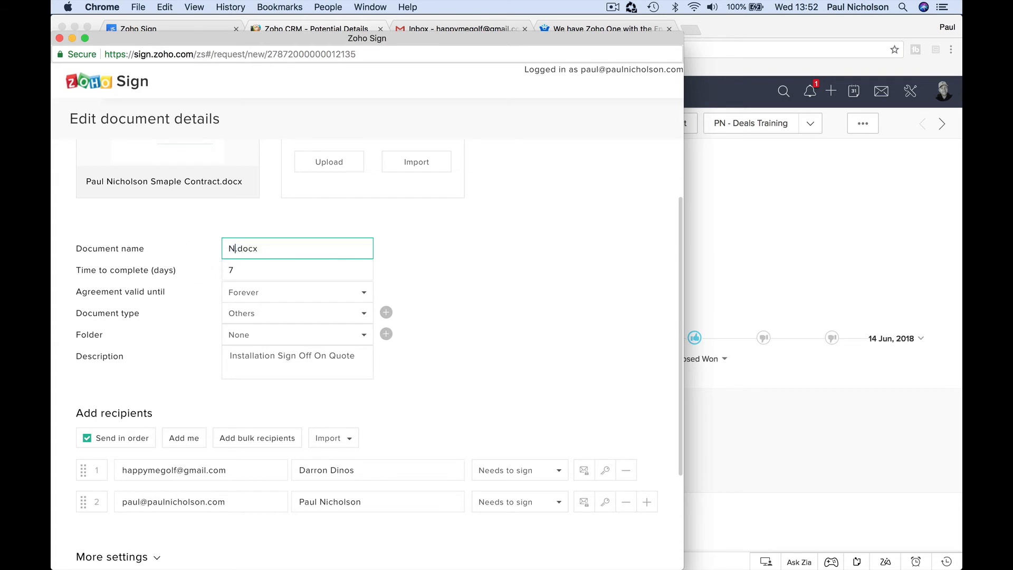
key(BackSpace)
text(CCTV Golf Club Install)
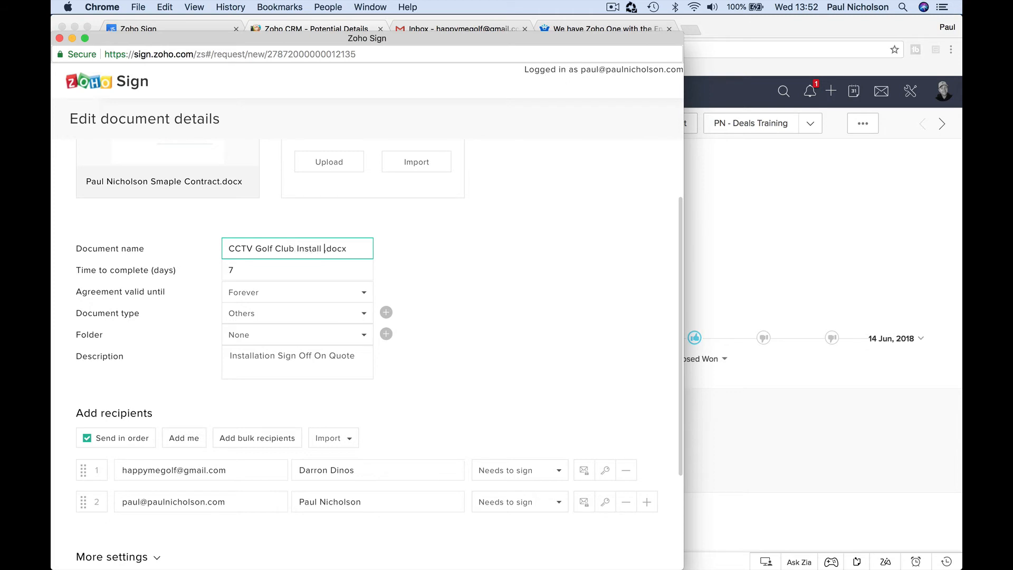
key(BackSpace)
key(BackSpace)
key(BackSpace)
key(BackSpace)
key(BackSpace)
key(BackSpace)
key(BackSpace)
key(BackSpace)
text(Quote Sign Off)
Step: Make the agreement valid until 31 July 2018
click(363, 293)
click(332, 336)
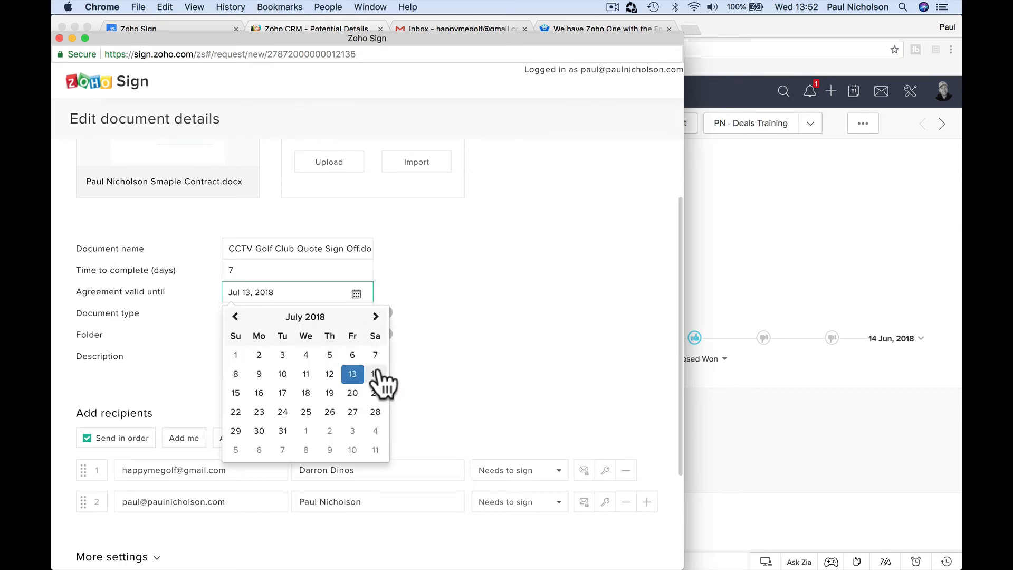
click(283, 430)
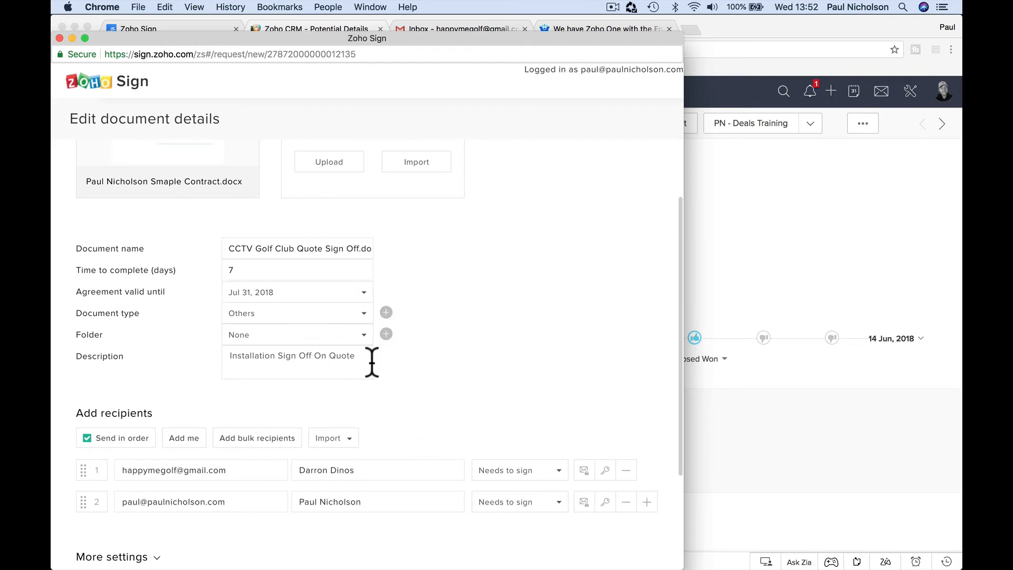
scroll(372, 362, down, 3)
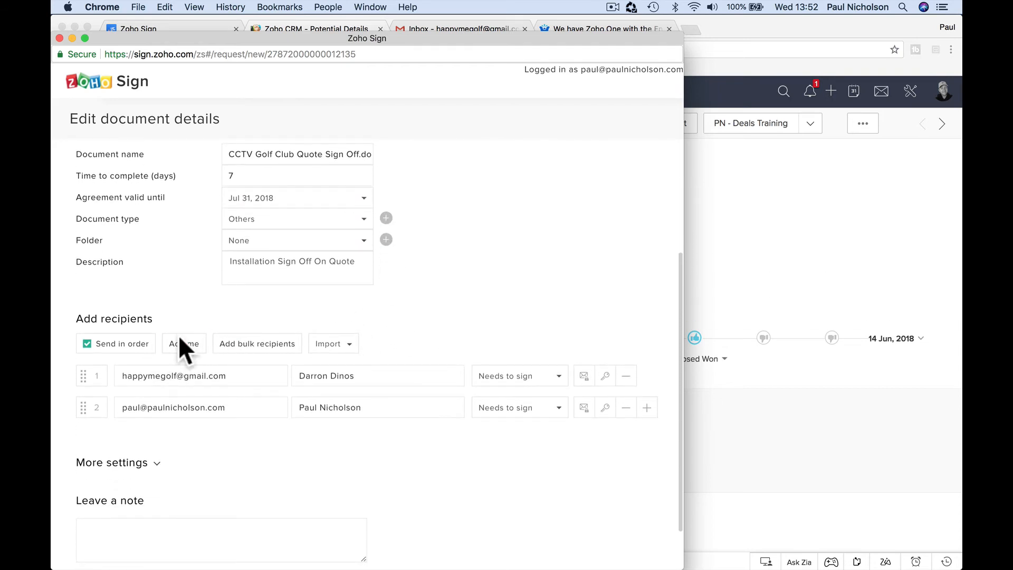
scroll(364, 267, up, 5)
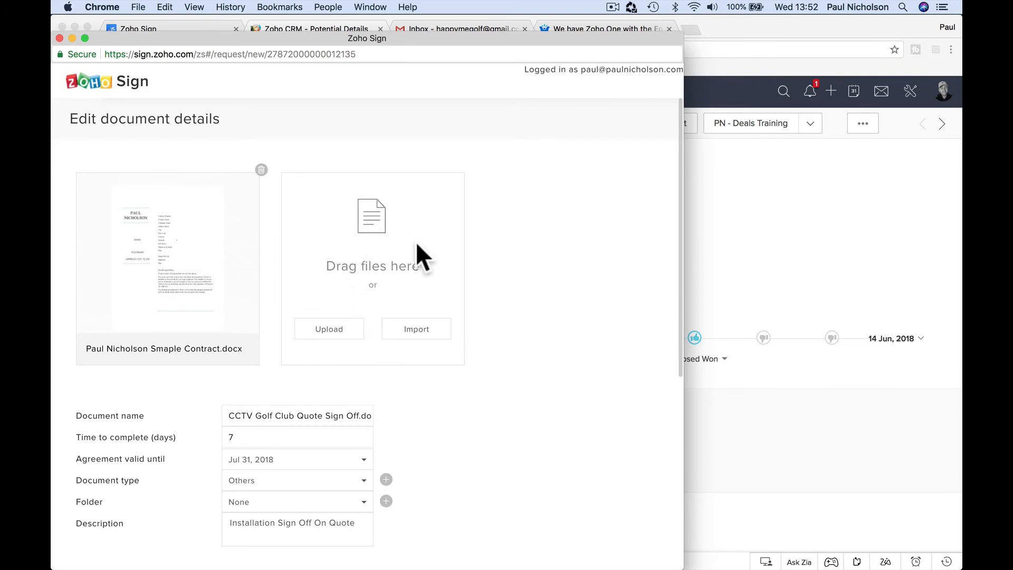
scroll(398, 270, down, 1)
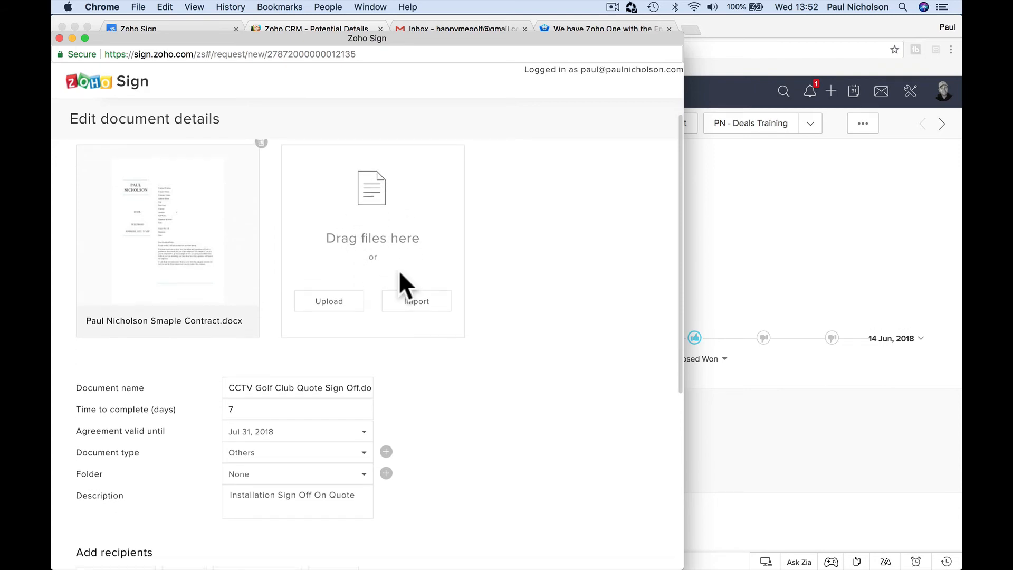
scroll(398, 270, down, 5)
scroll(398, 270, down, 1)
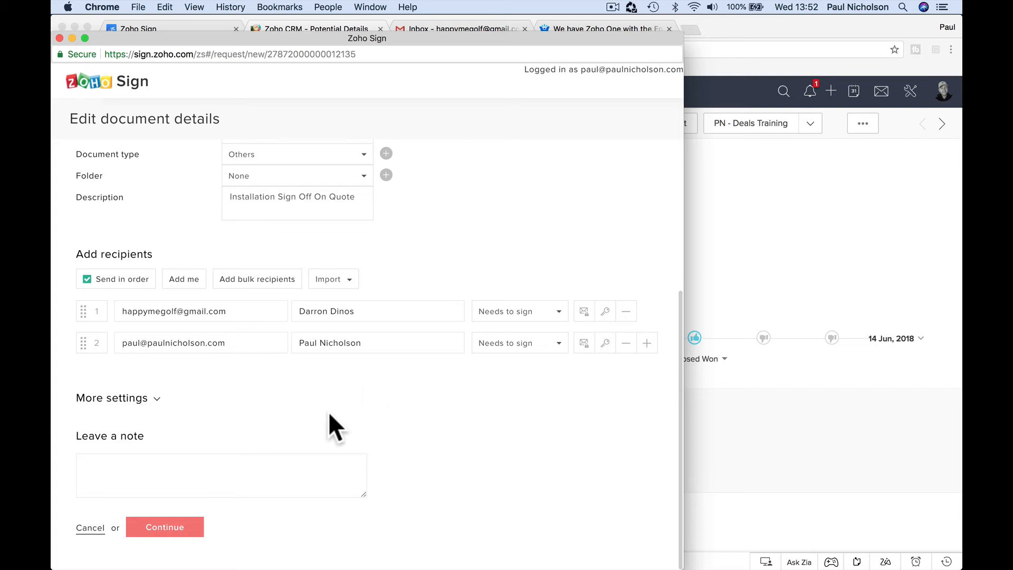
Step: Open the Zoho Sign field editor and select the customer's Signature field on the contract
click(161, 526)
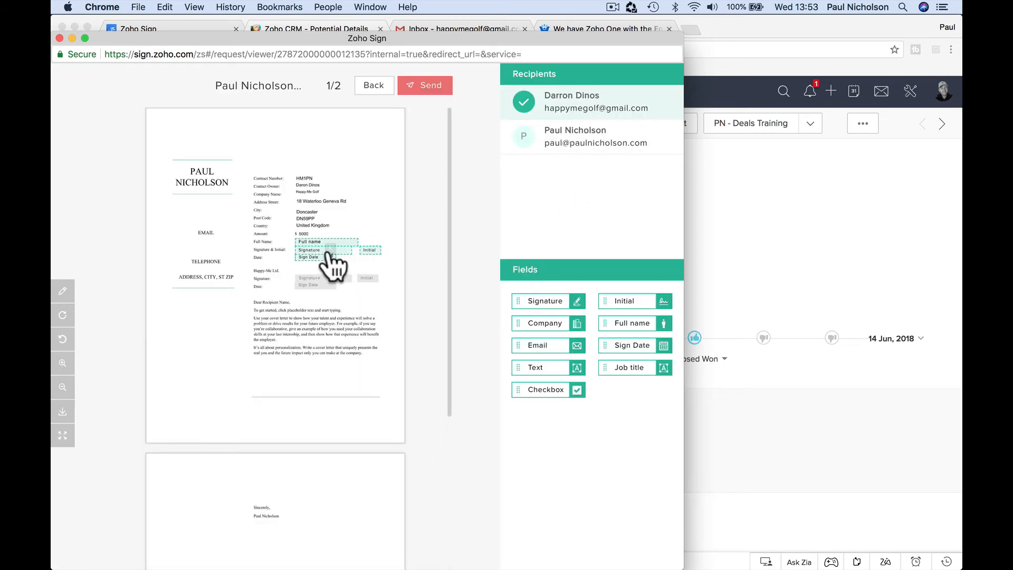
click(330, 250)
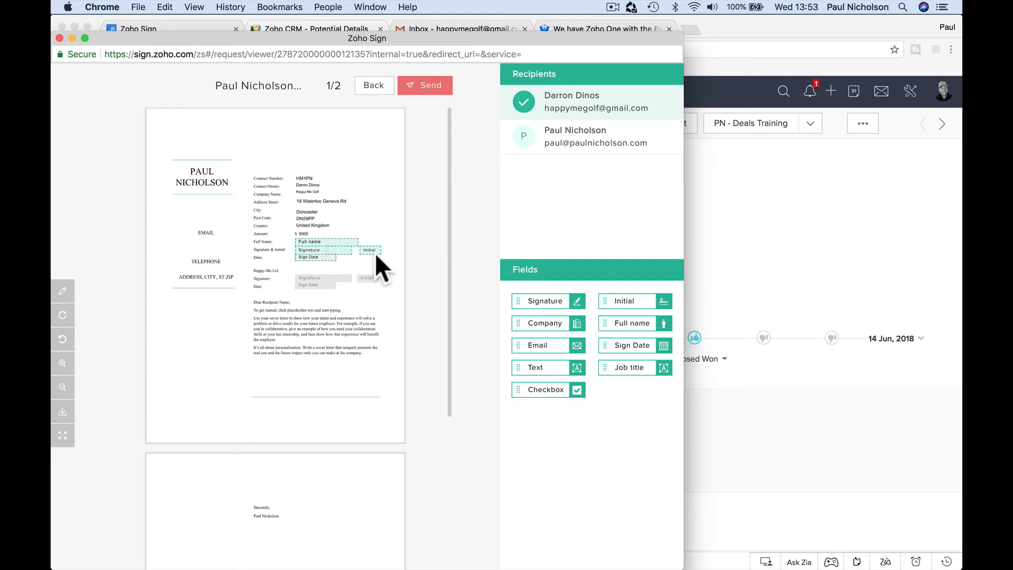
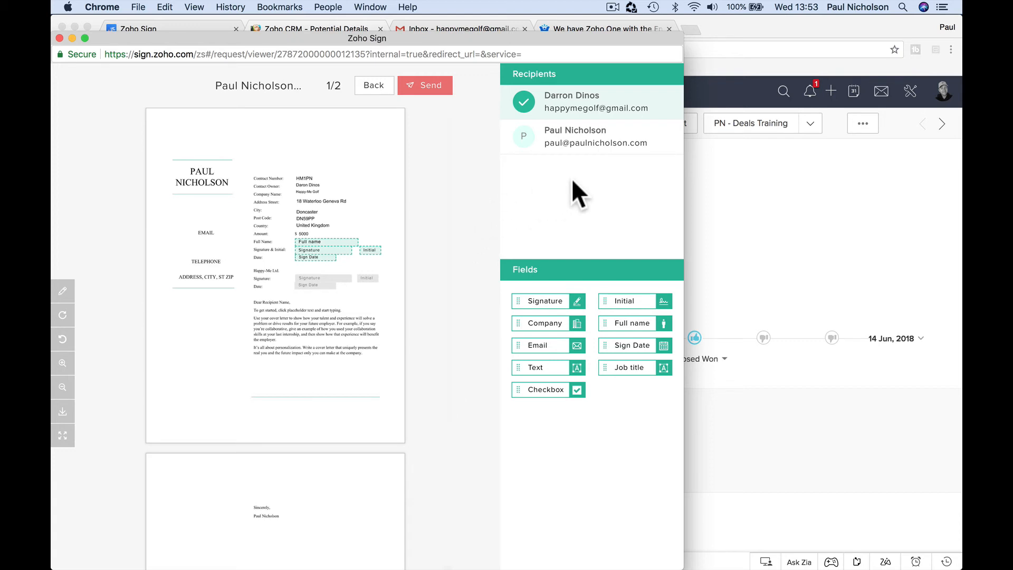
Step: Review the document details again, then continue to the contract's signing fields
click(370, 87)
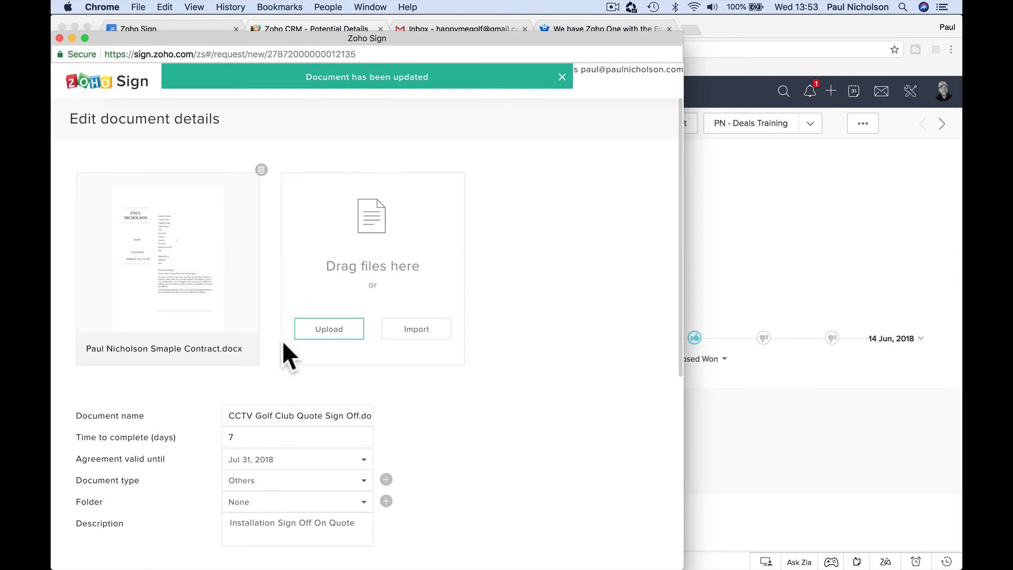
scroll(284, 348, down, 6)
scroll(214, 448, up, 3)
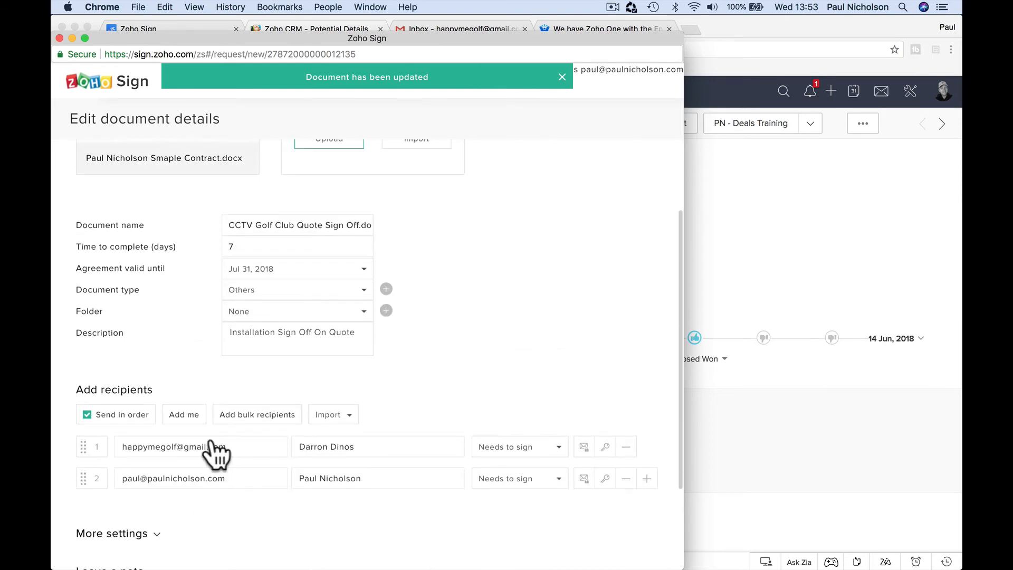
scroll(214, 449, down, 2)
scroll(230, 378, down, 3)
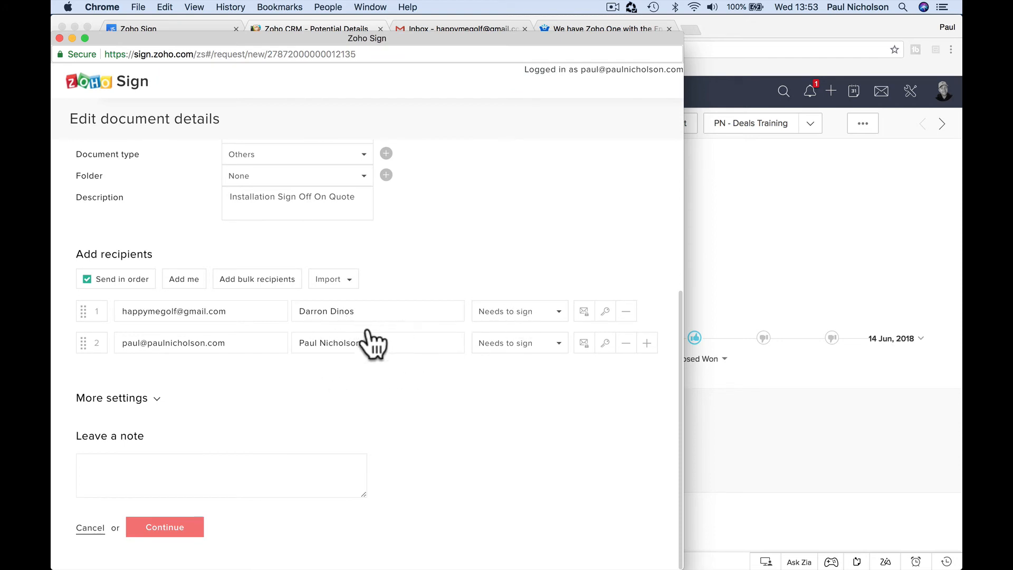
click(182, 525)
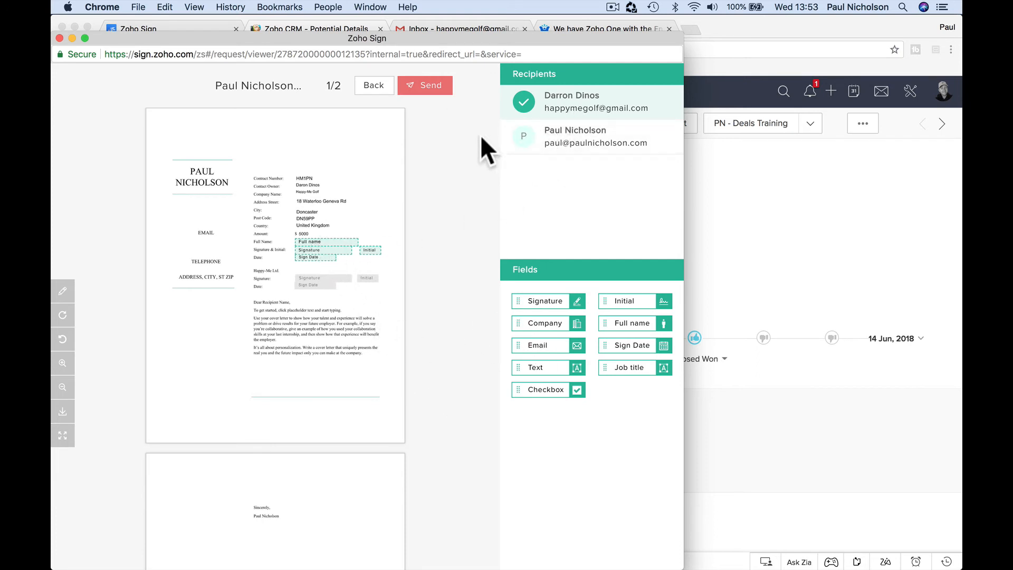
Step: Check both recipients' assigned fields, send the contract after confirming field counts, and close the window
click(565, 139)
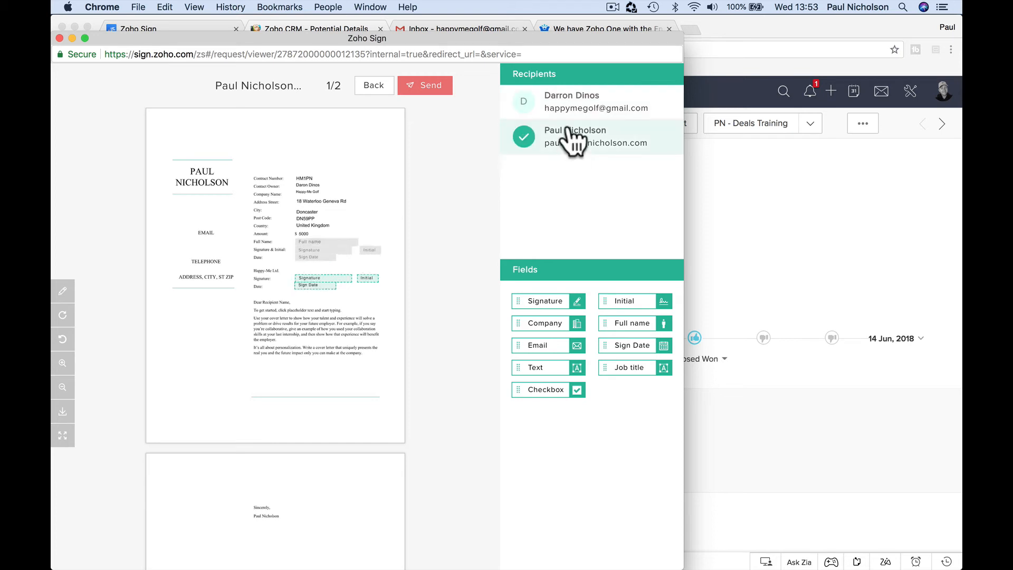
click(571, 99)
click(572, 127)
click(570, 106)
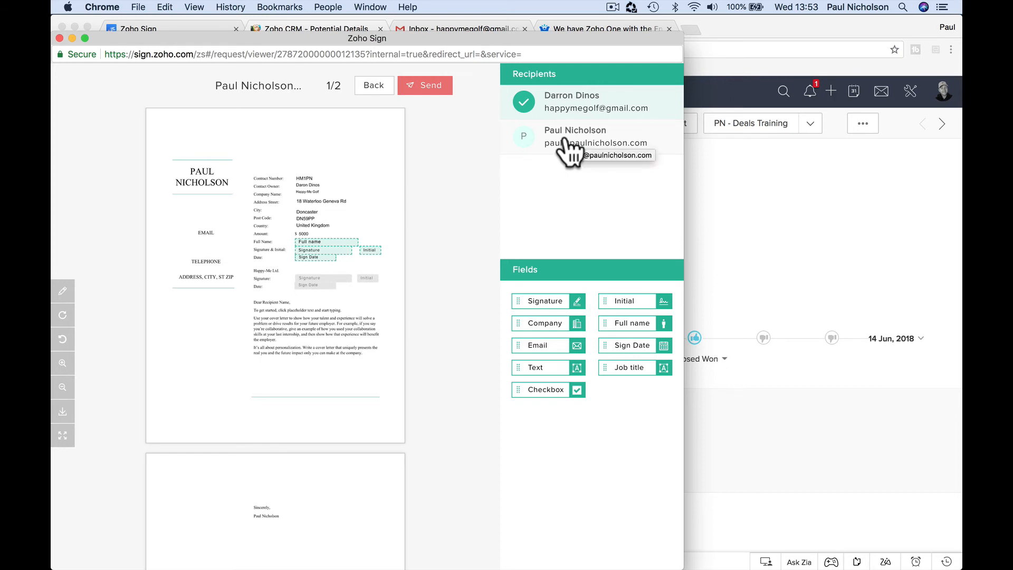
click(439, 87)
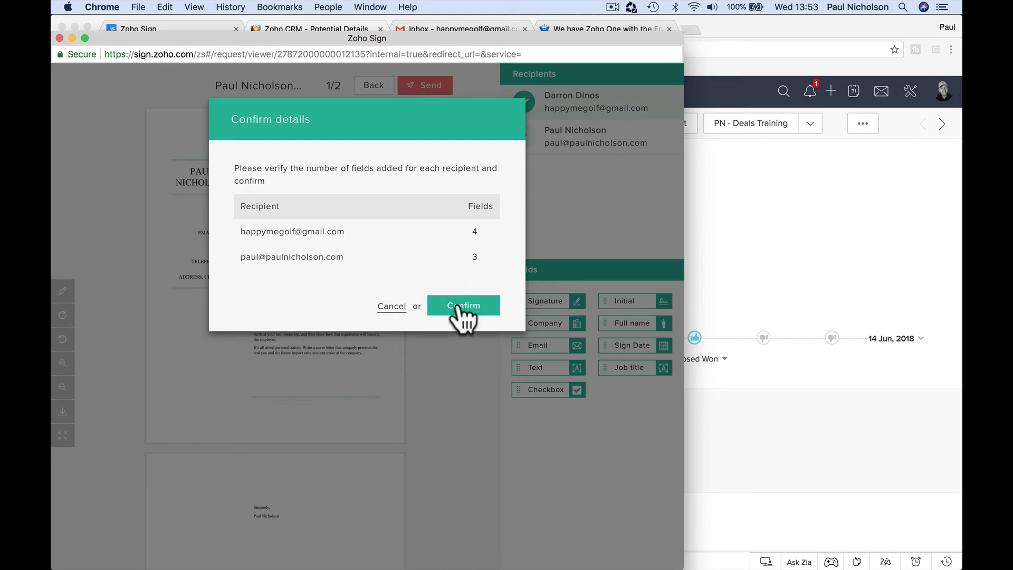
click(464, 305)
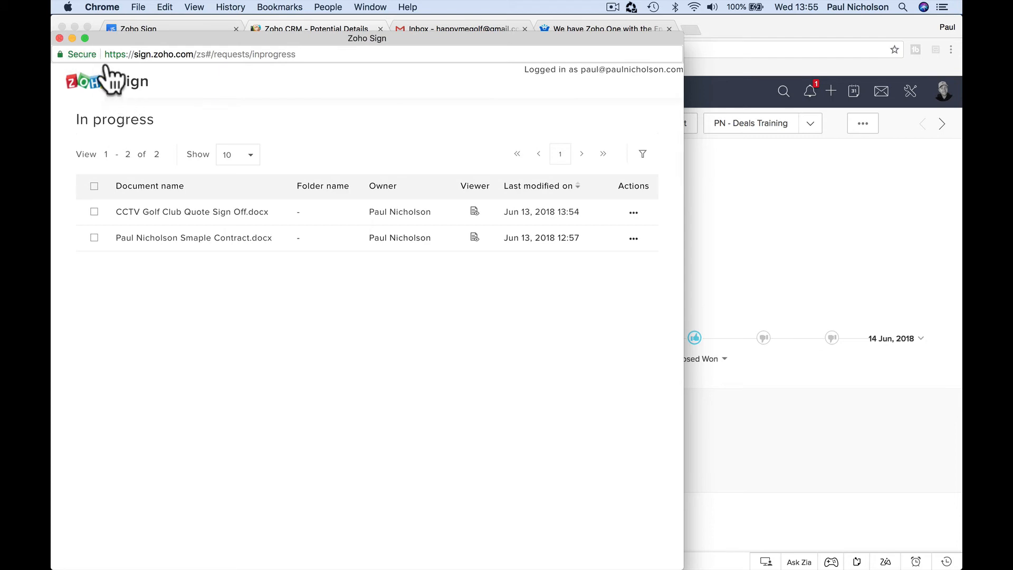
key(super+w)
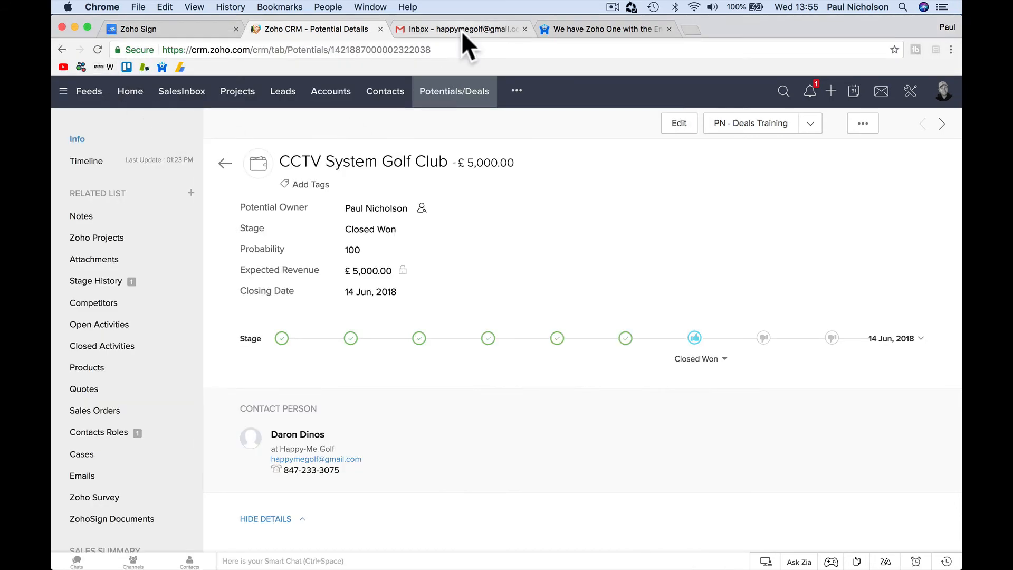
Step: Refresh the client's Gmail inbox, open the Digital Signature Request email, note its expiry, and start signing
click(461, 31)
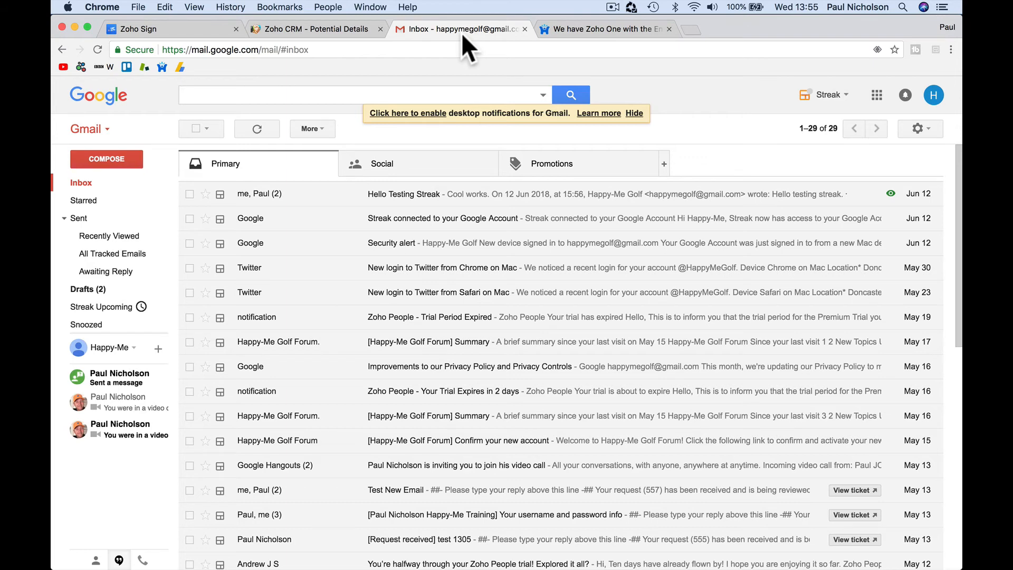
click(109, 186)
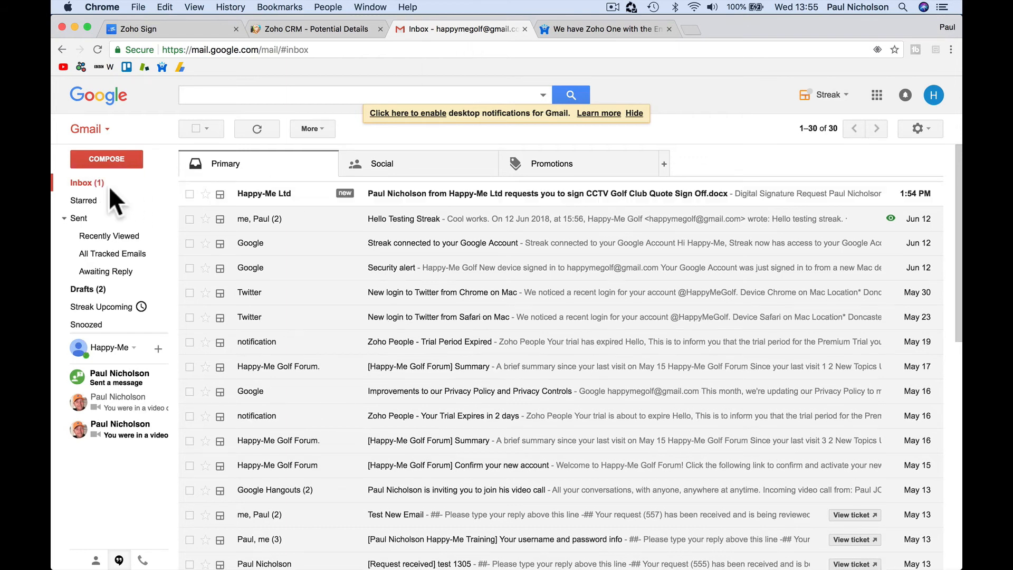
click(311, 211)
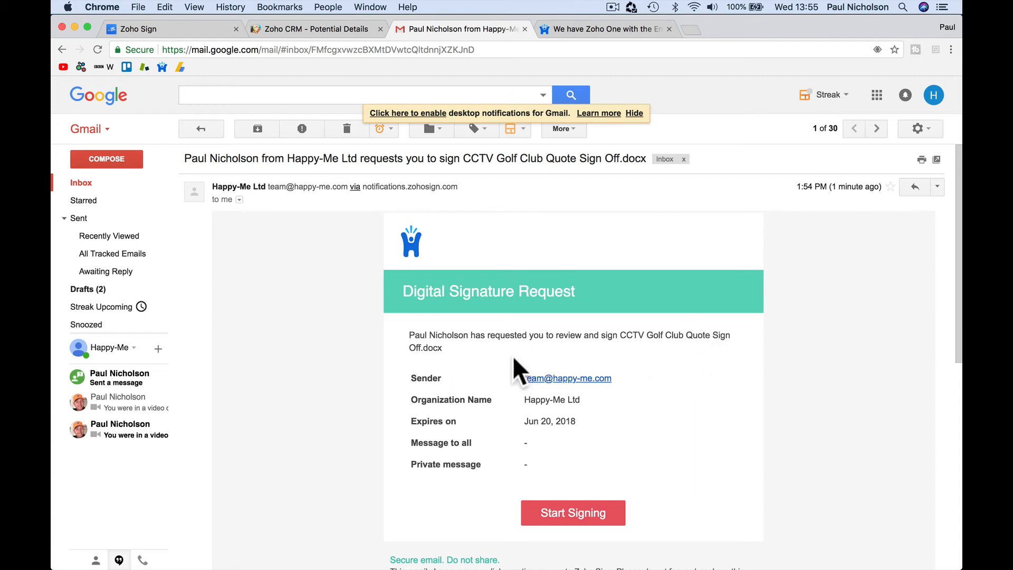
scroll(514, 361, down, 2)
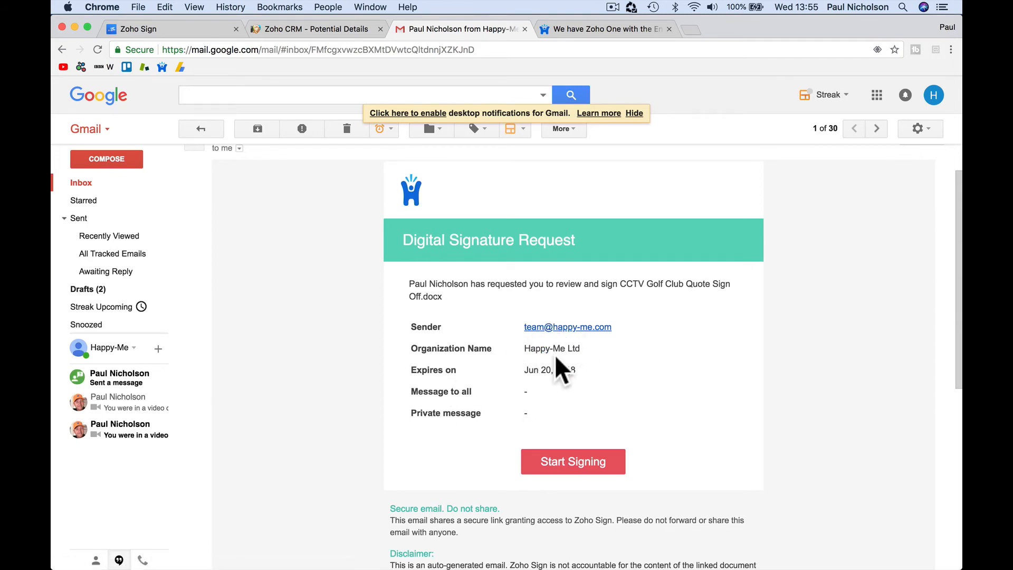
drag(525, 369, 577, 370)
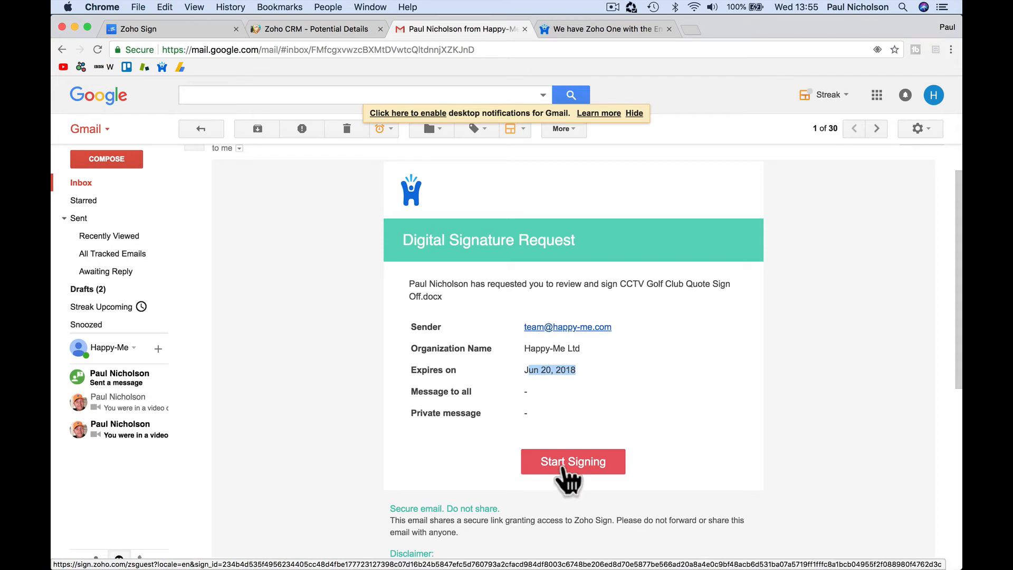
click(562, 467)
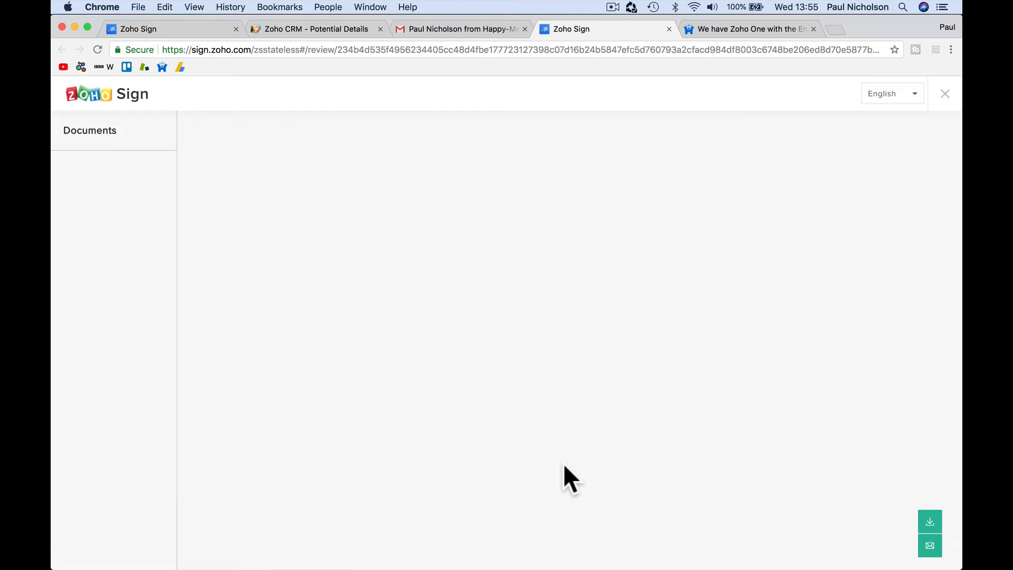
Step: Wait for the two-page contract to load with Full name, Signature, Initial and Sign Date fields
click(471, 29)
click(579, 31)
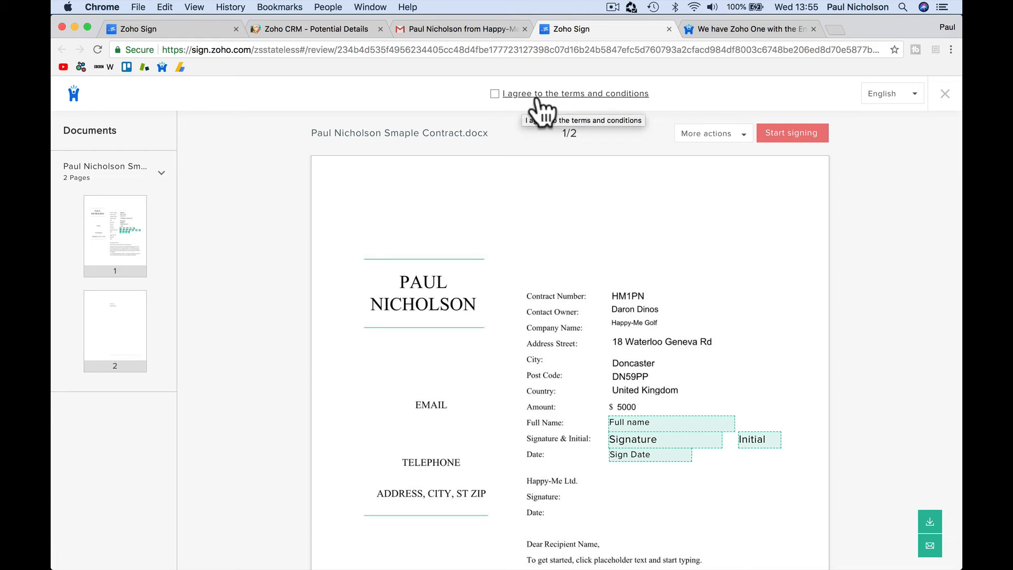
mouse_move(578, 567)
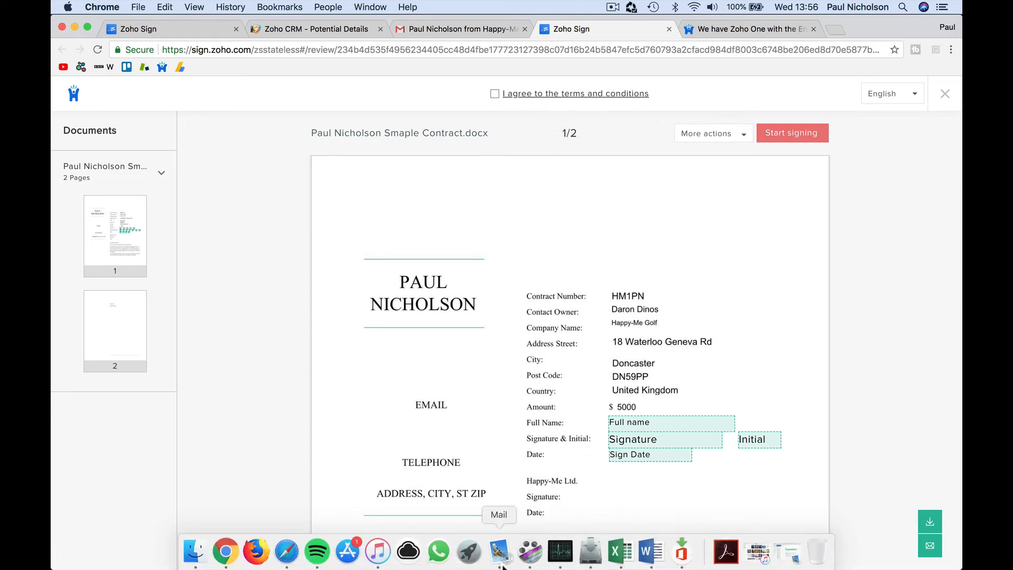
click(498, 552)
click(239, 112)
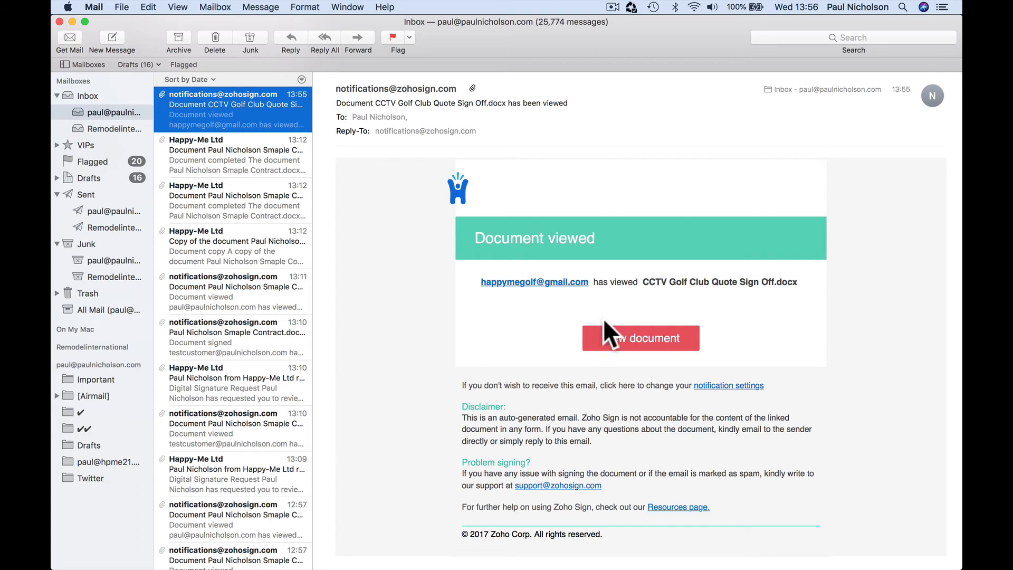
mouse_move(515, 564)
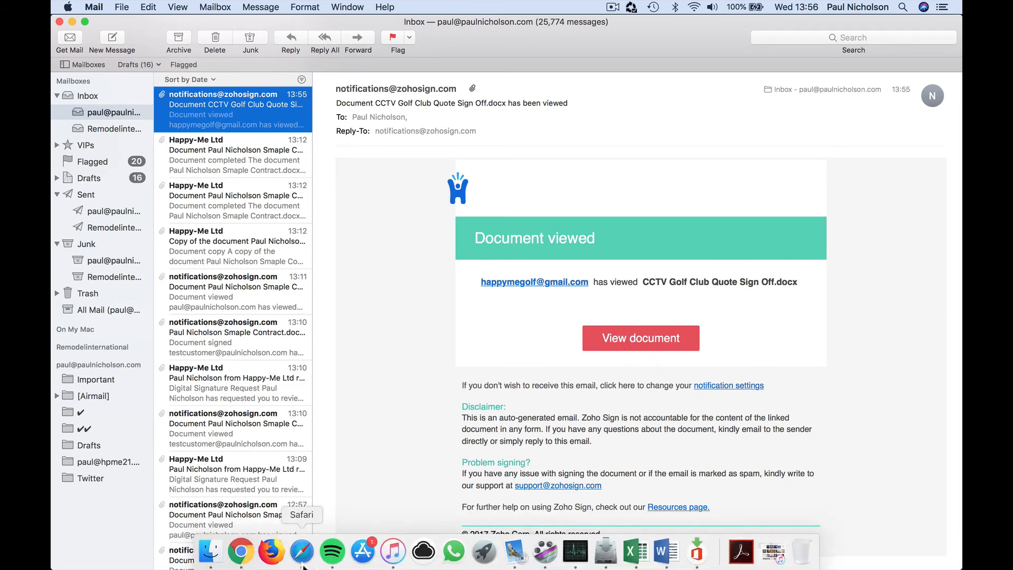
click(241, 551)
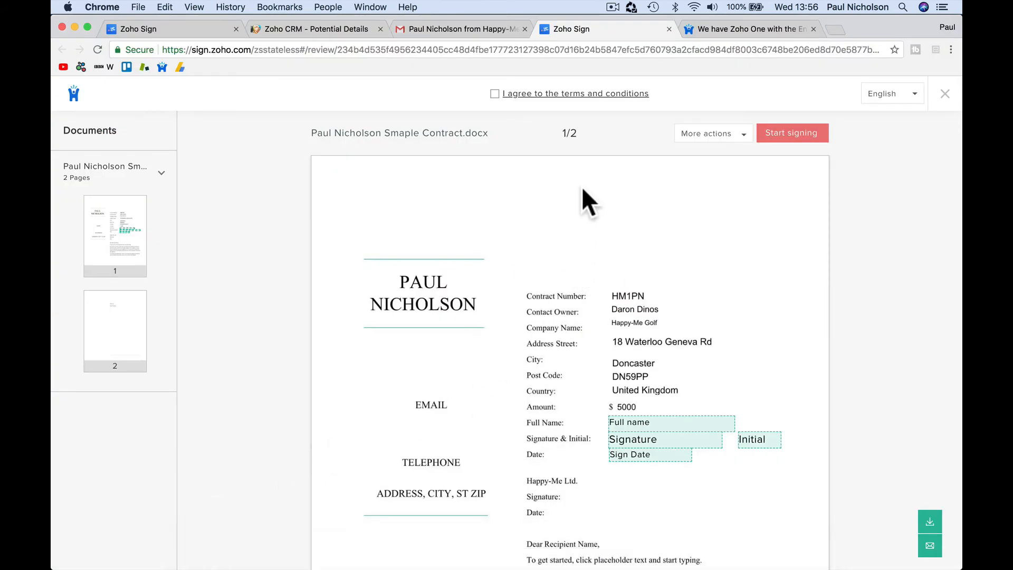
Step: Accept the terms and conditions, begin signing, and start entering the signer's full name
click(494, 94)
click(784, 138)
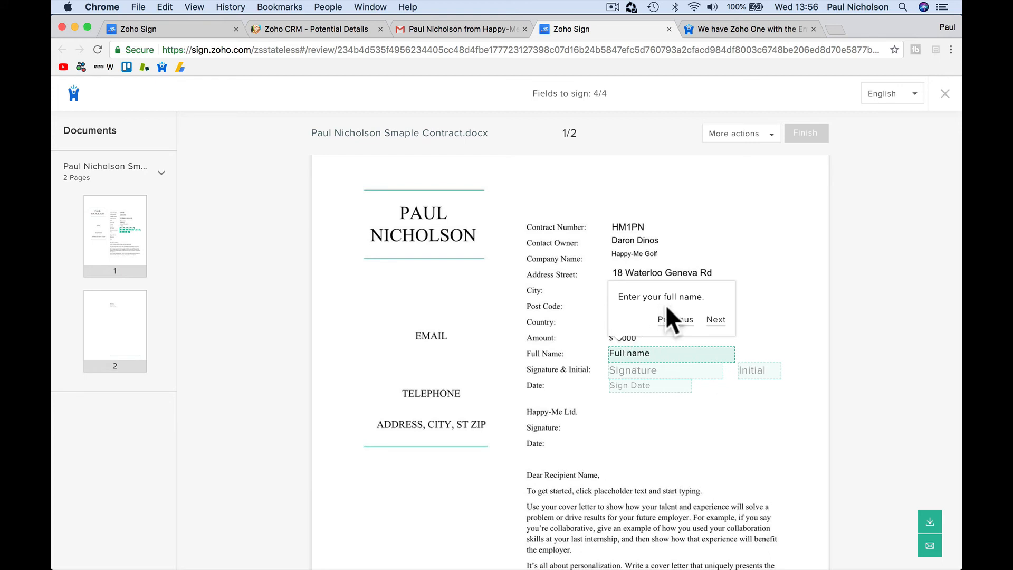
click(619, 352)
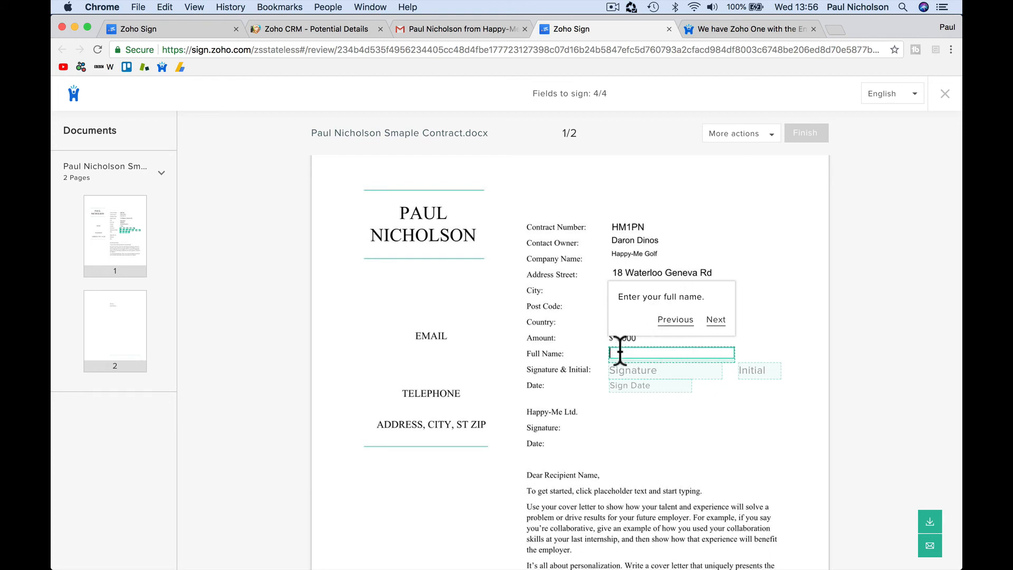
text(Darron)
Step: Glance at the request email and the CRM deal, then bring up the Signature wizard
click(480, 31)
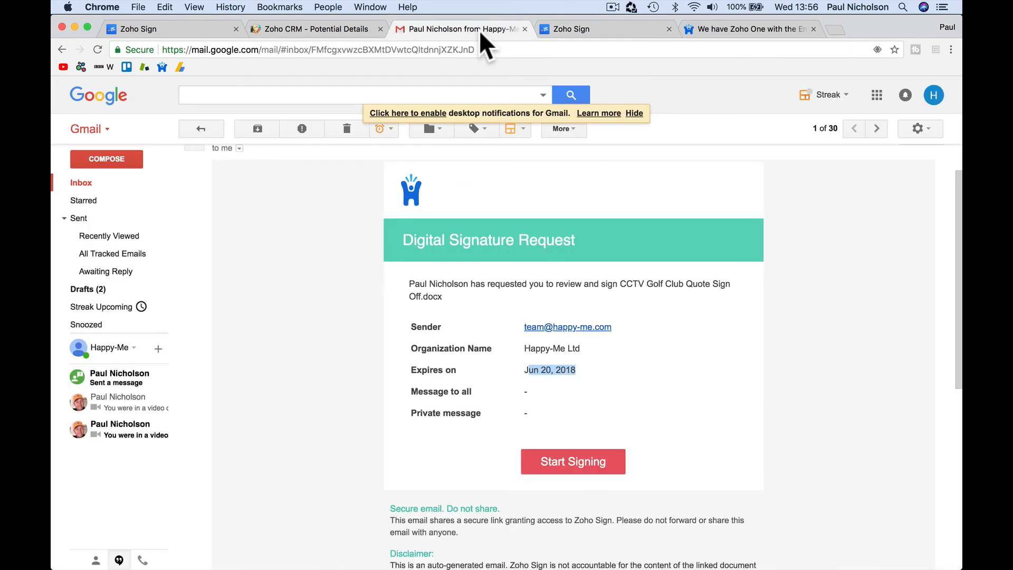
click(552, 30)
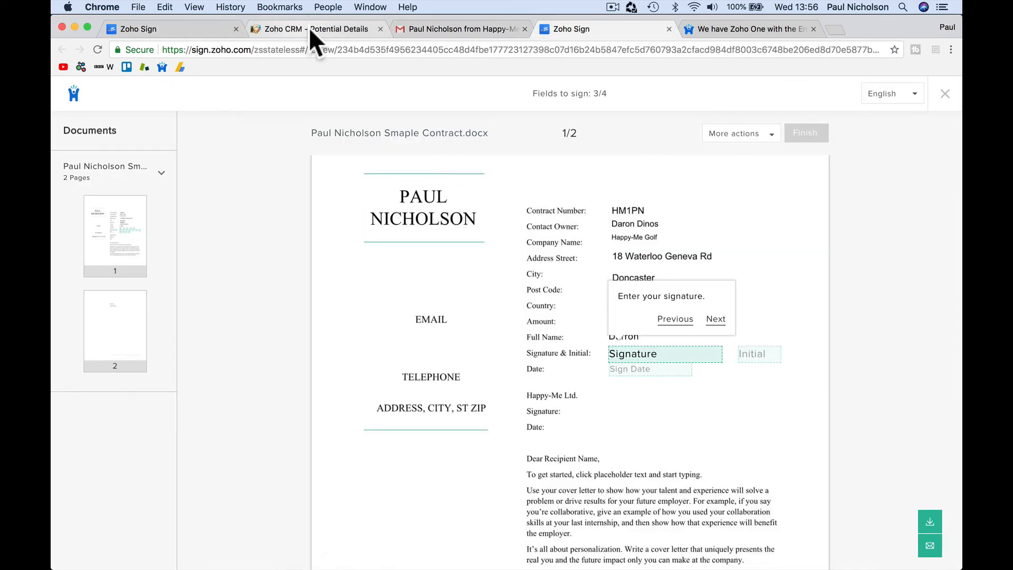
click(309, 28)
scroll(407, 294, down, 2)
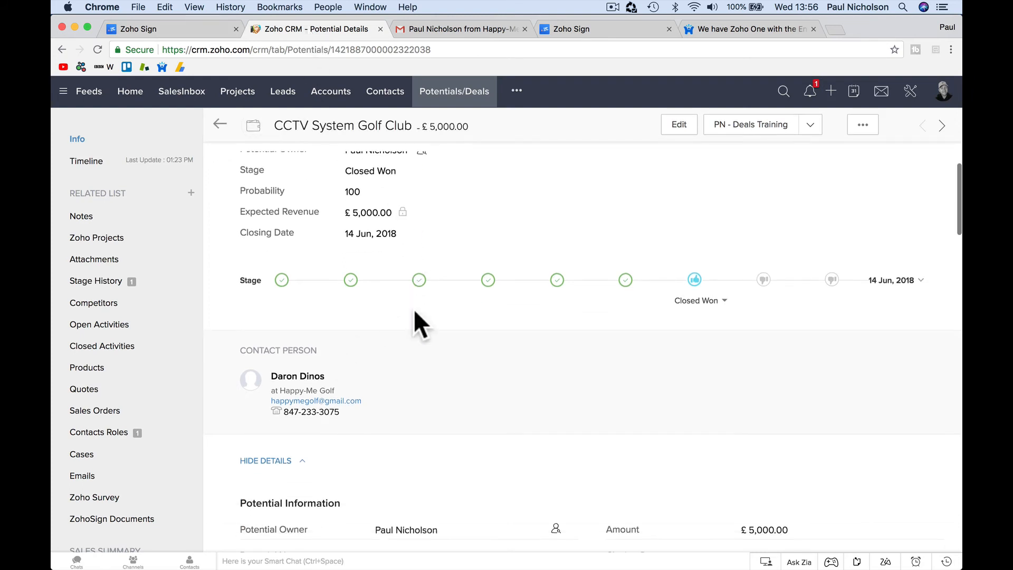
click(601, 31)
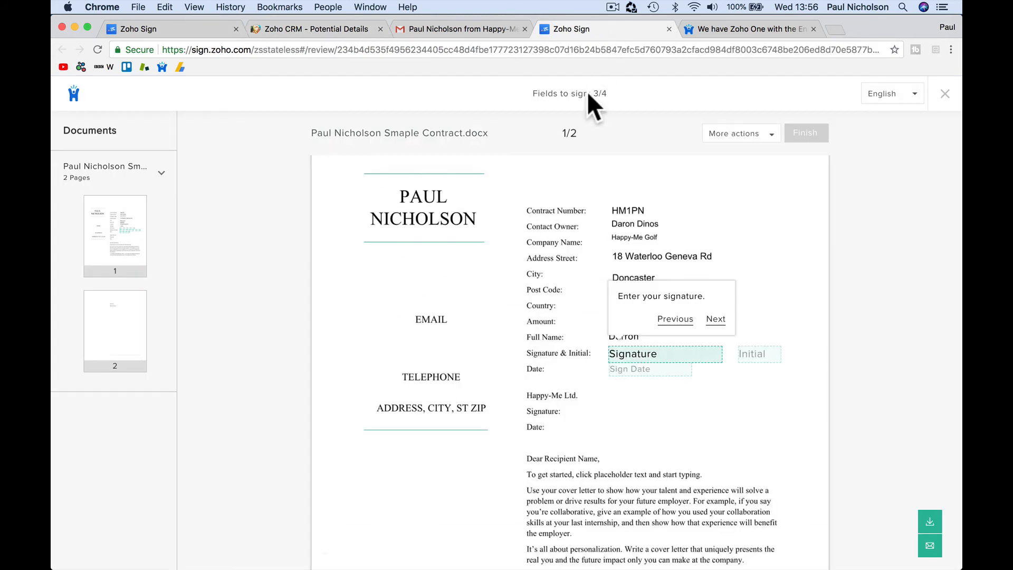
click(646, 355)
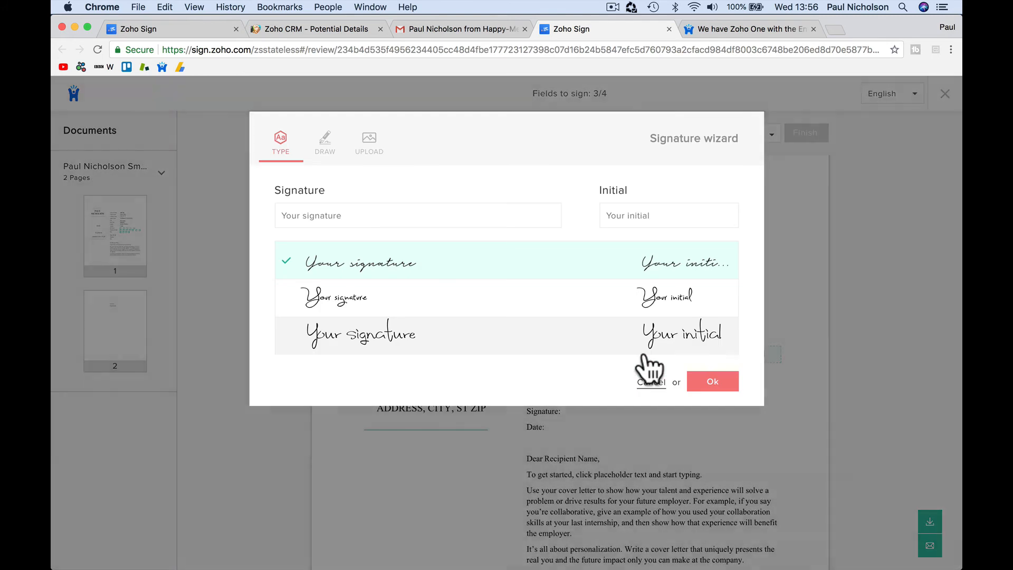
Step: Correct the full name, then type the customer's signature in the larger handwriting style
click(667, 379)
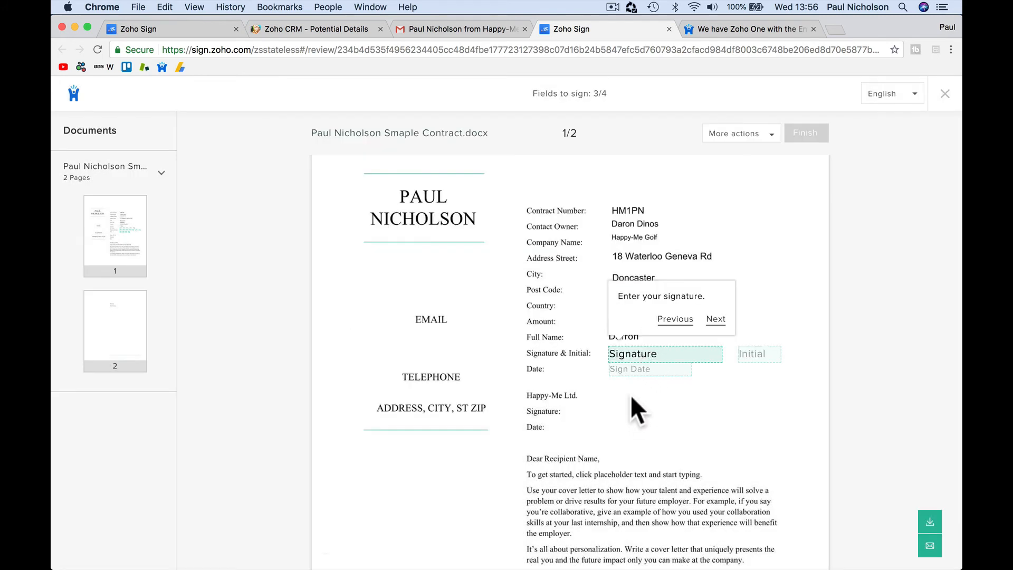
click(662, 337)
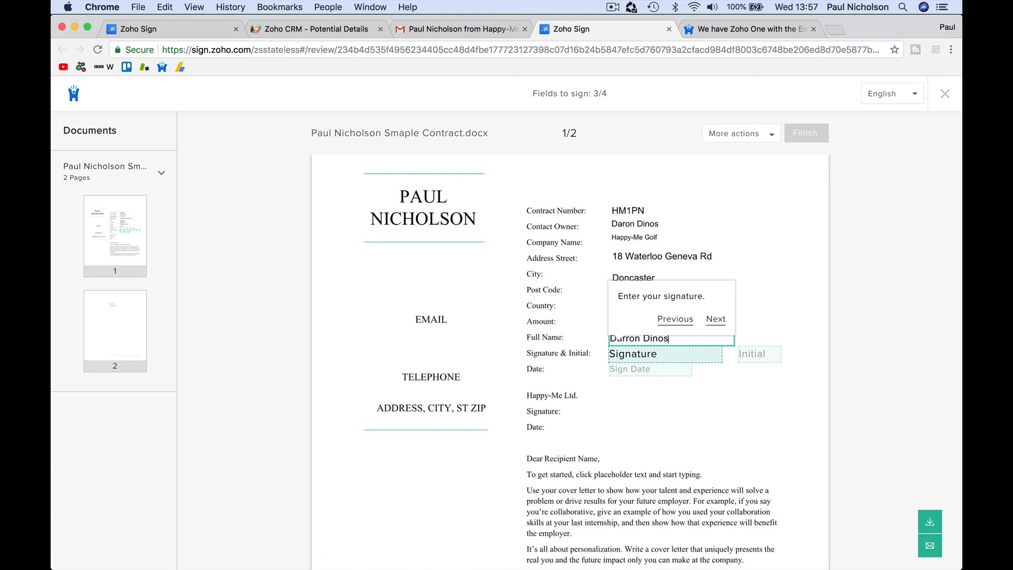
click(649, 355)
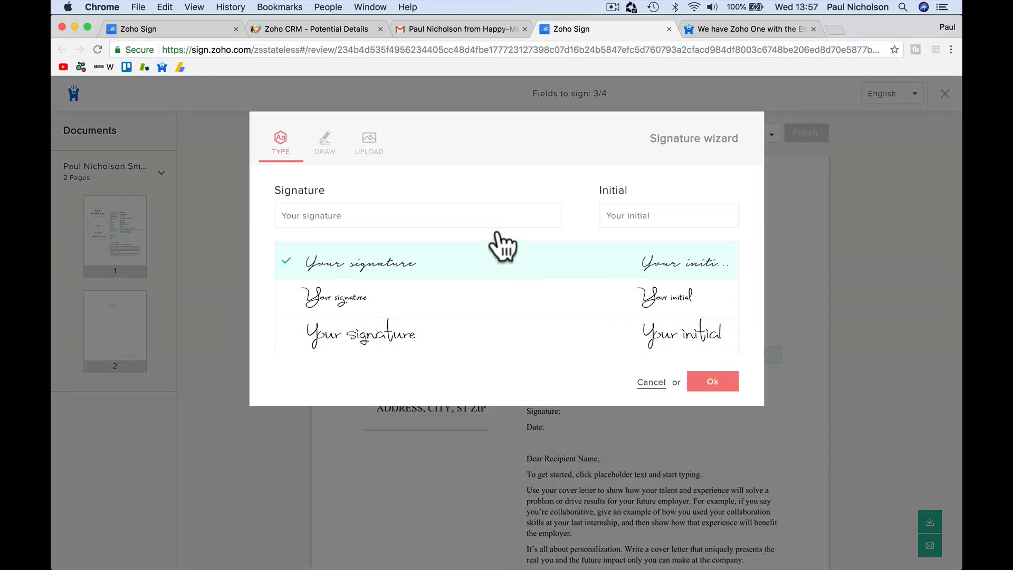
click(468, 218)
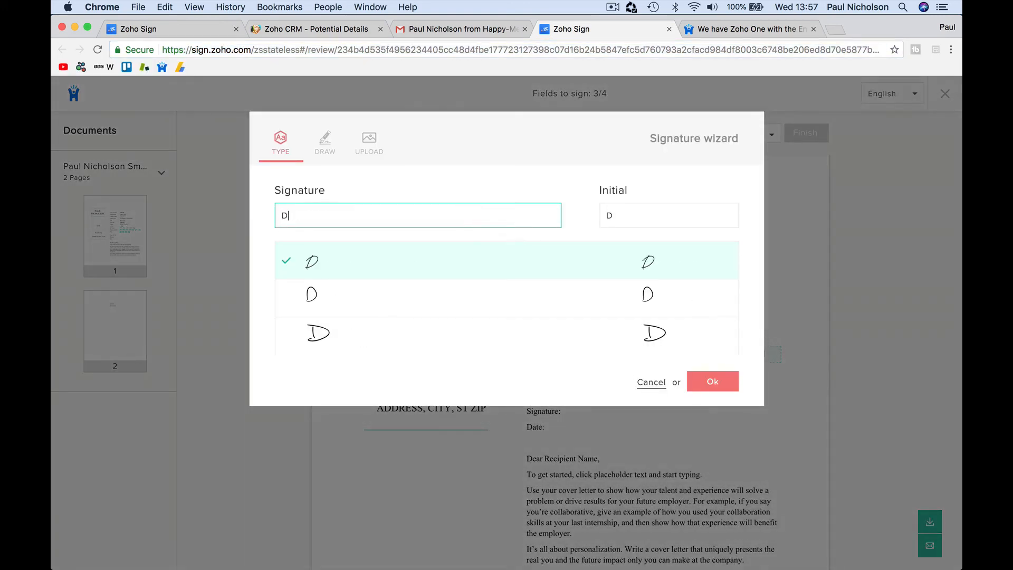
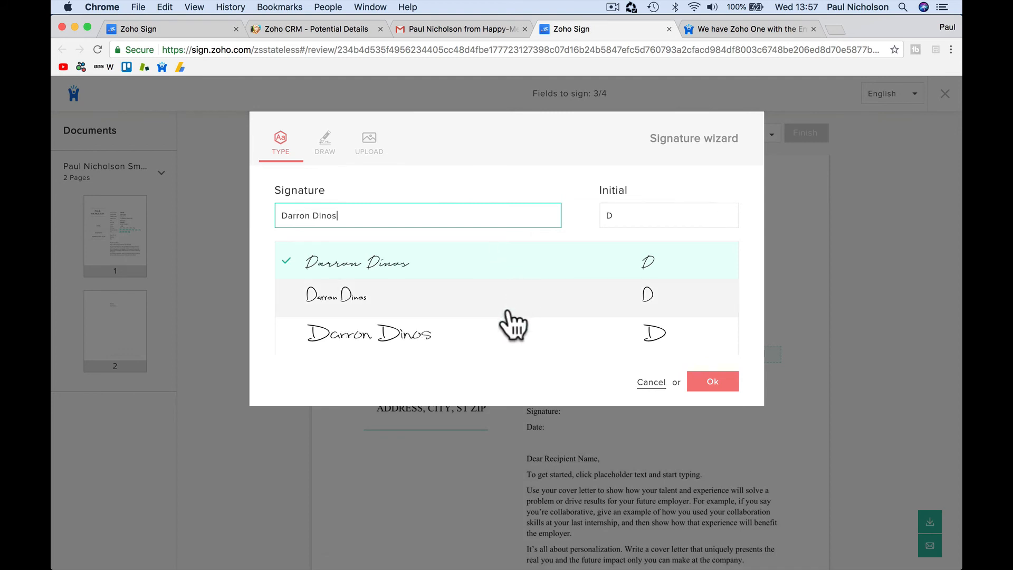
click(471, 345)
Step: Add the customer's initials, apply the signature, and fill the Initial and Sign Date (Jun 13, 2018) fields
click(633, 213)
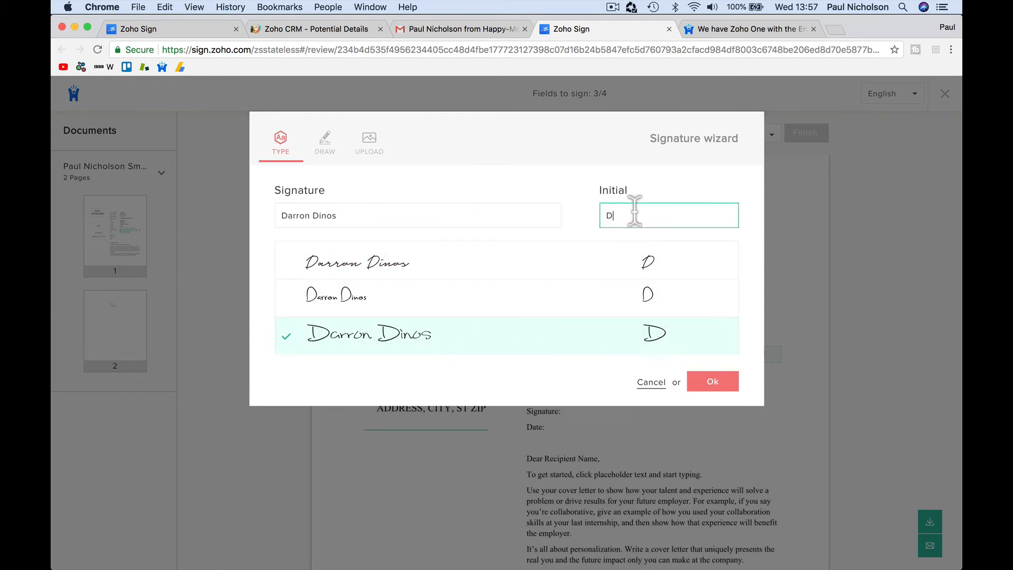
text(DD)
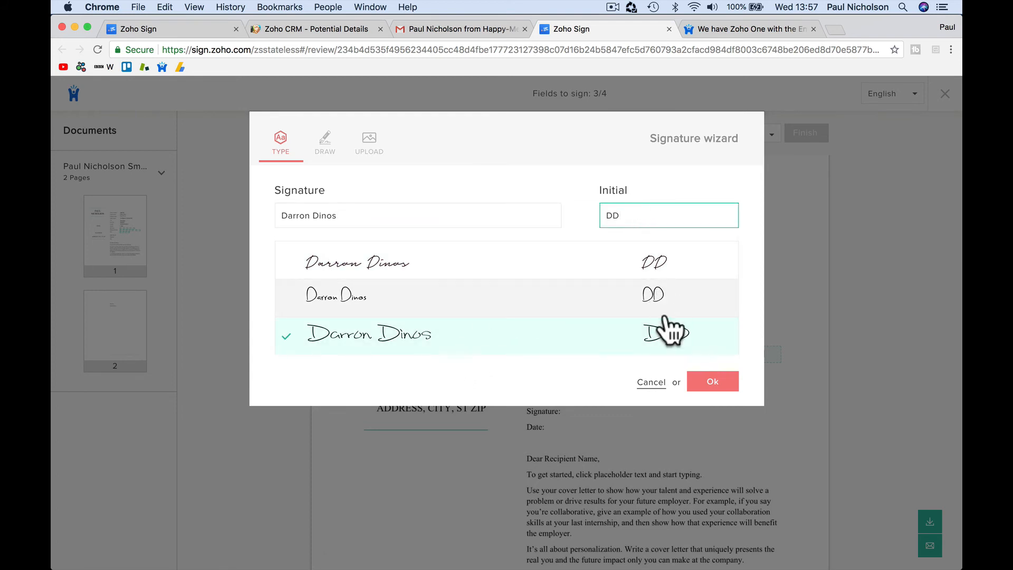
click(705, 382)
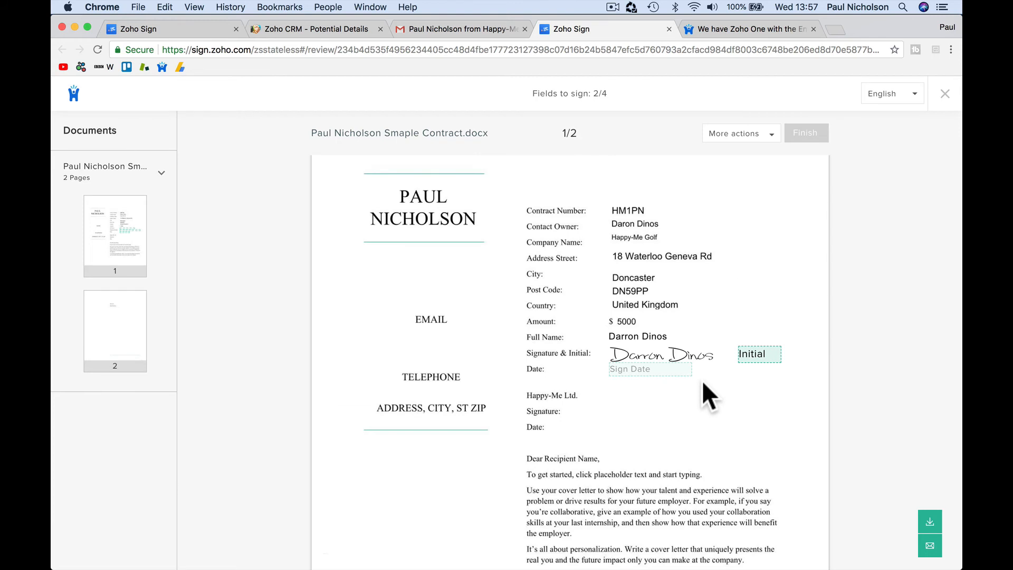
click(761, 354)
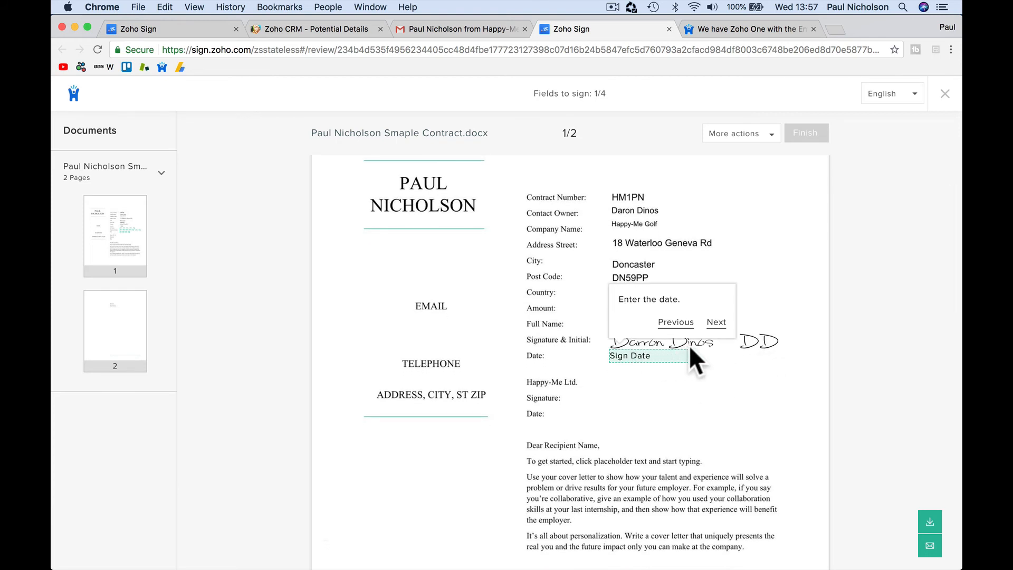
click(641, 358)
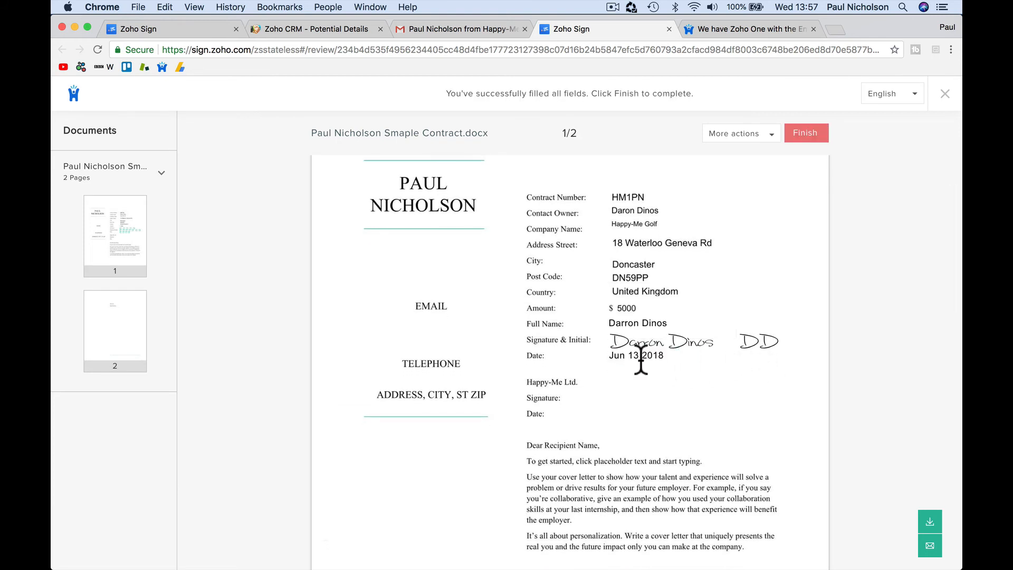
Step: Finish signing so Zoho Sign confirms 'You have signed this document.'
click(809, 133)
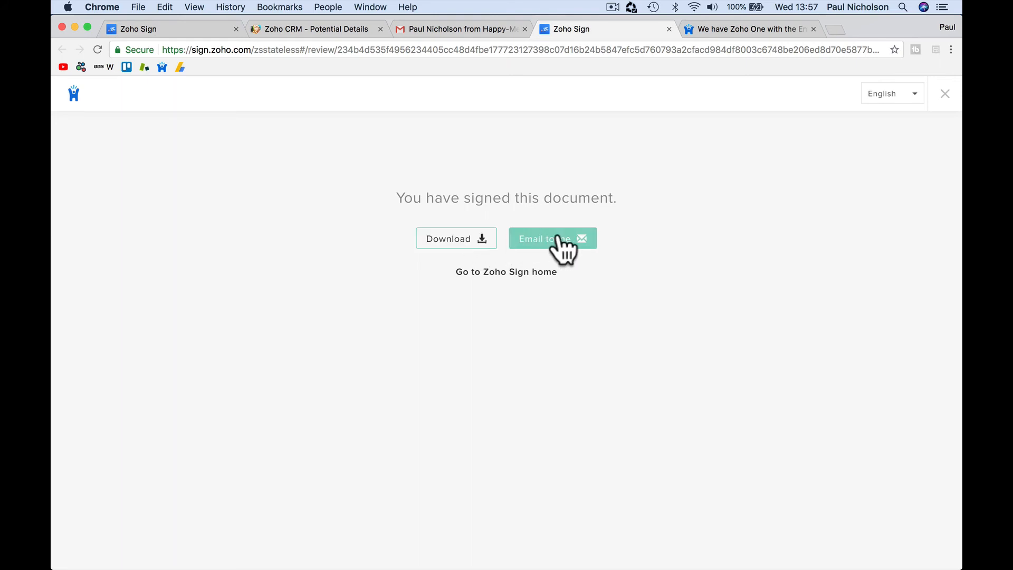
click(512, 551)
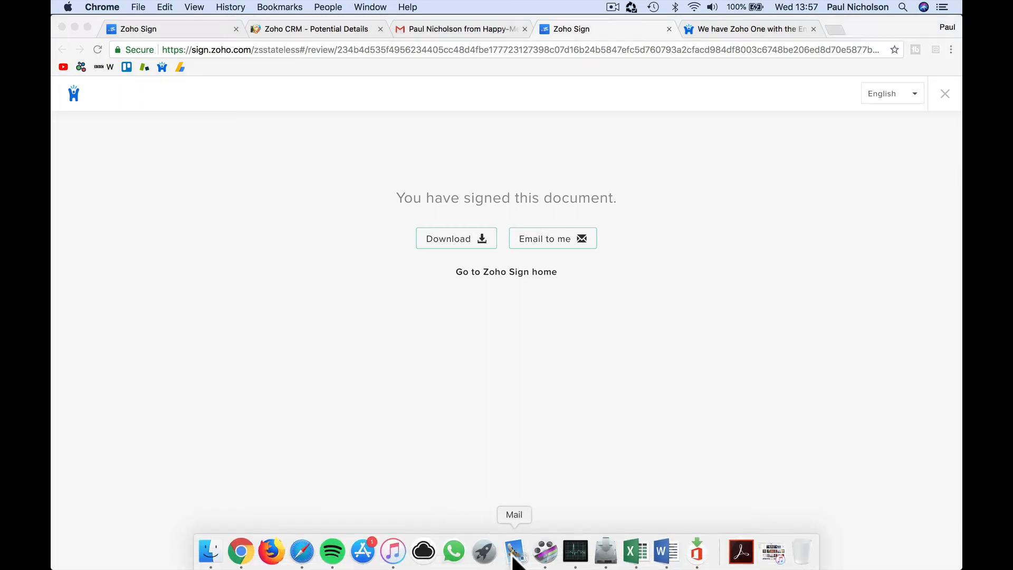
Step: Read Zoho Sign's 'Document signed' email and view the request's 66% completion status online
click(272, 169)
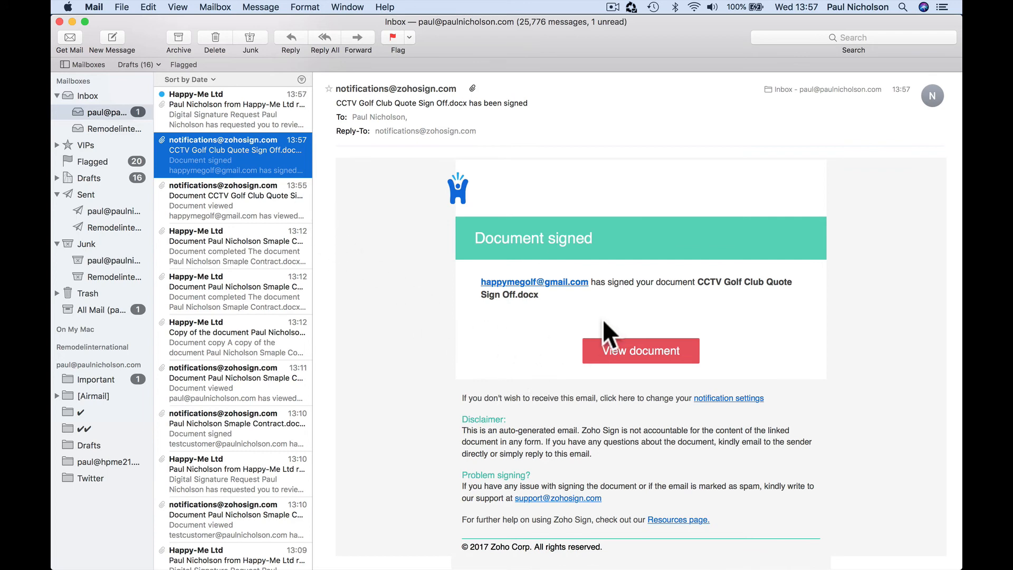
click(619, 346)
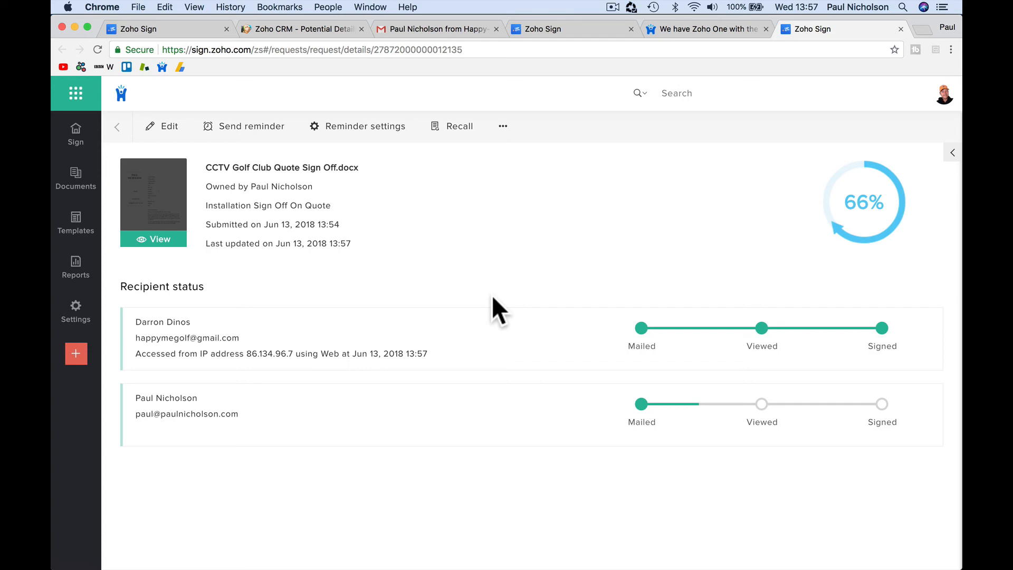
click(515, 552)
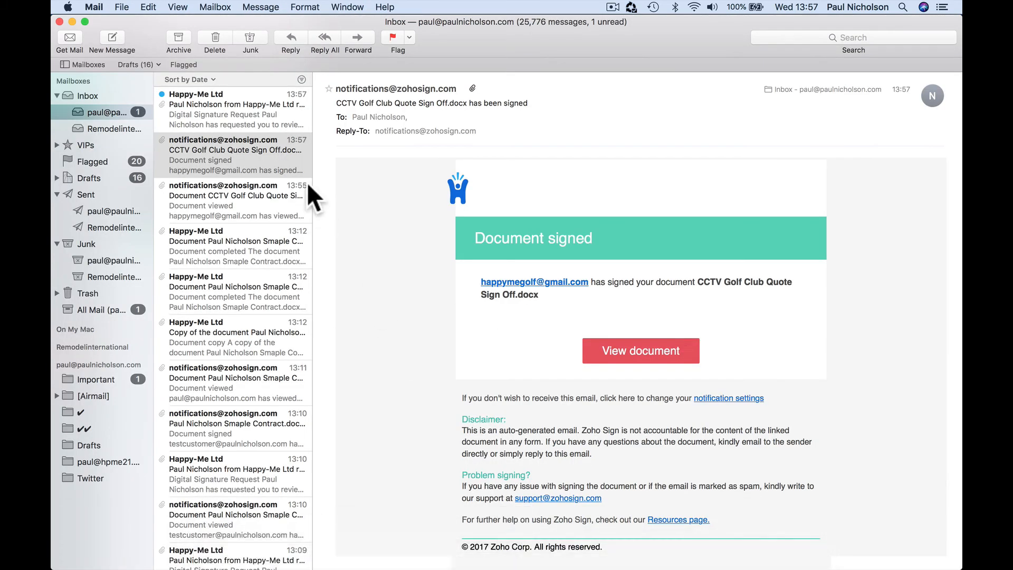
Step: Open the company's signature request email, accept the terms, and start signing
click(256, 117)
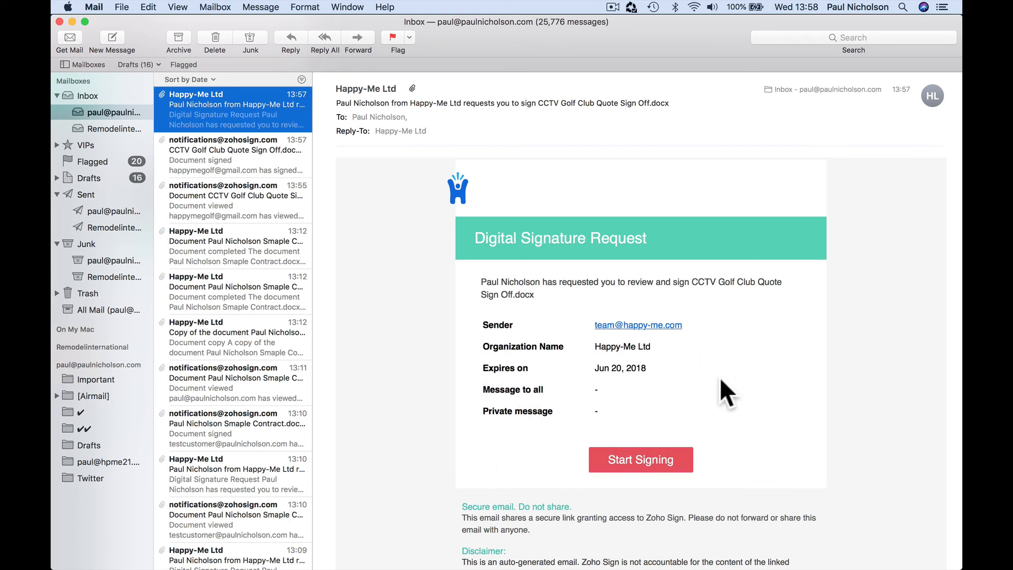
click(654, 461)
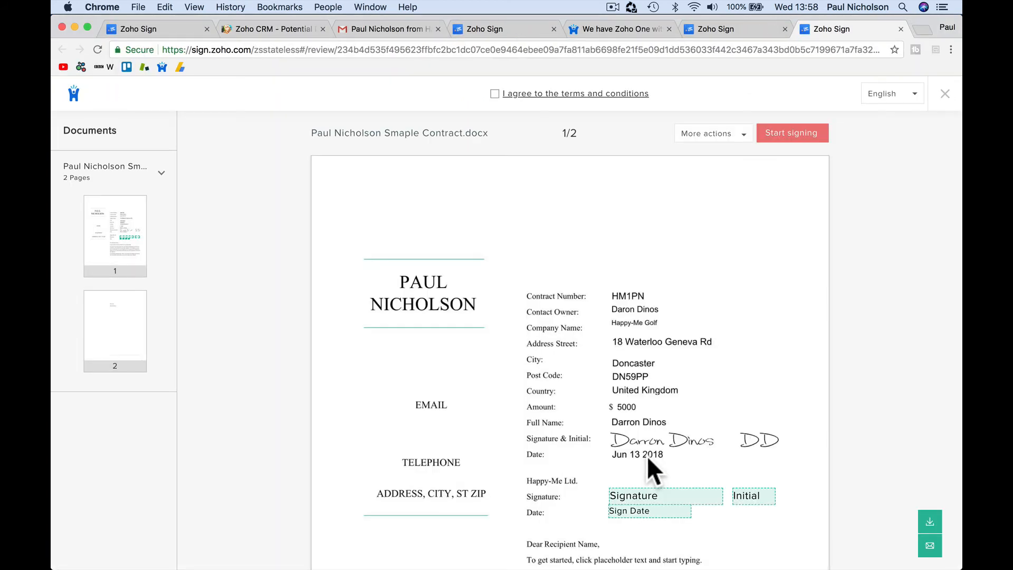
scroll(647, 454, down, 3)
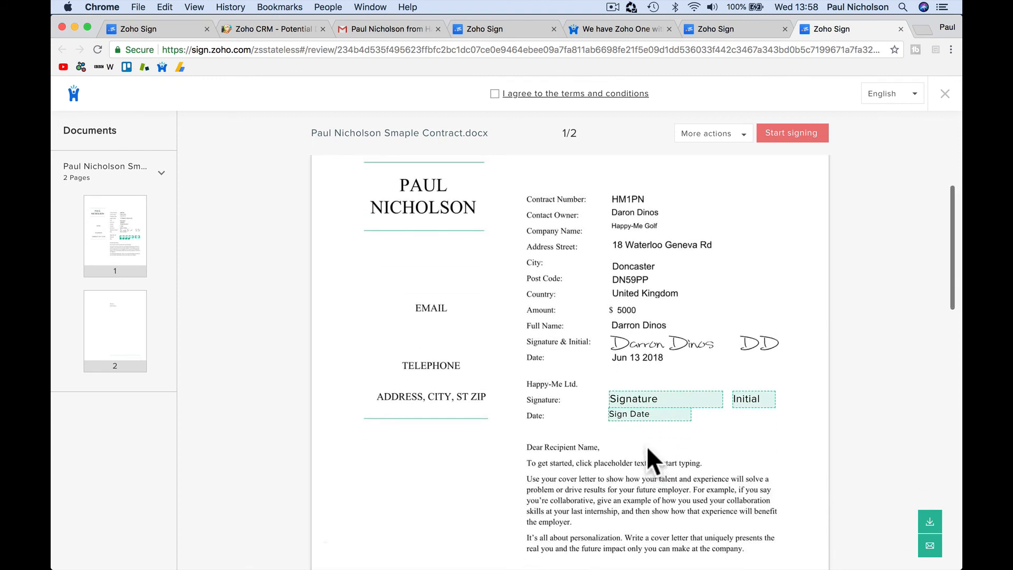
click(494, 94)
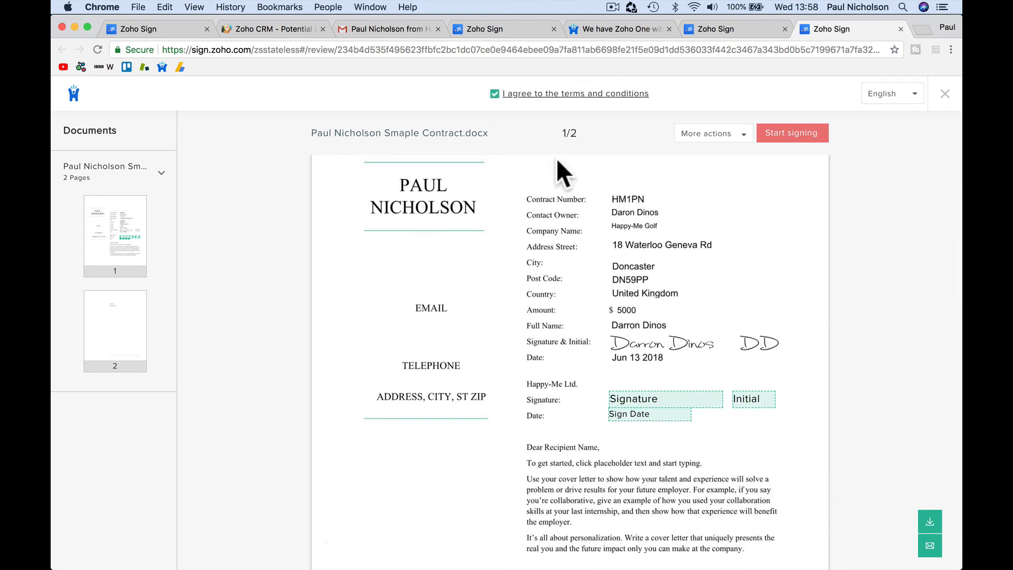
click(788, 136)
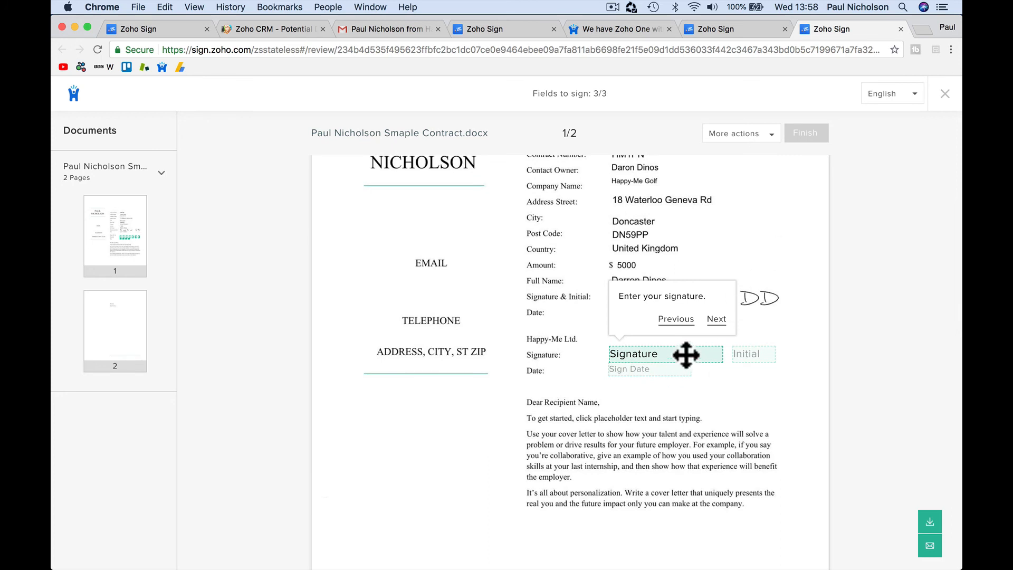
Step: Add the company signature, initials and Jun 13, 2018 date, finish, and download the signed PDF
click(679, 355)
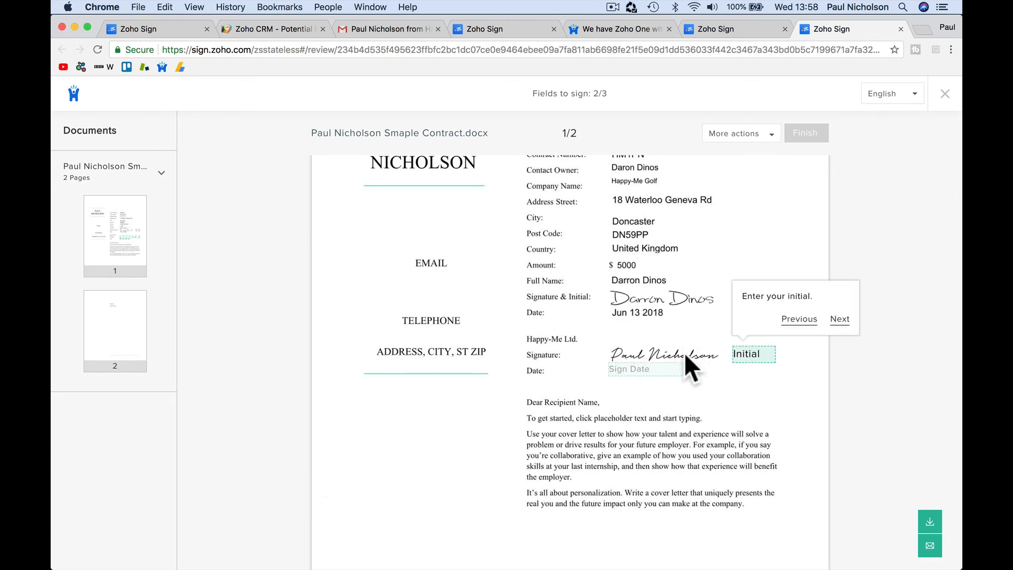
click(685, 354)
click(691, 381)
click(659, 357)
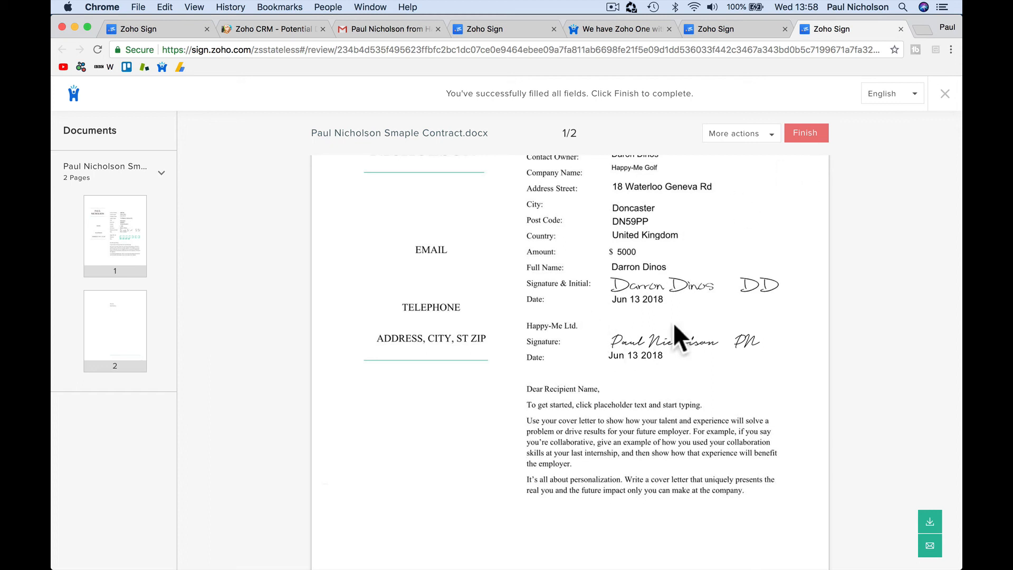
click(807, 135)
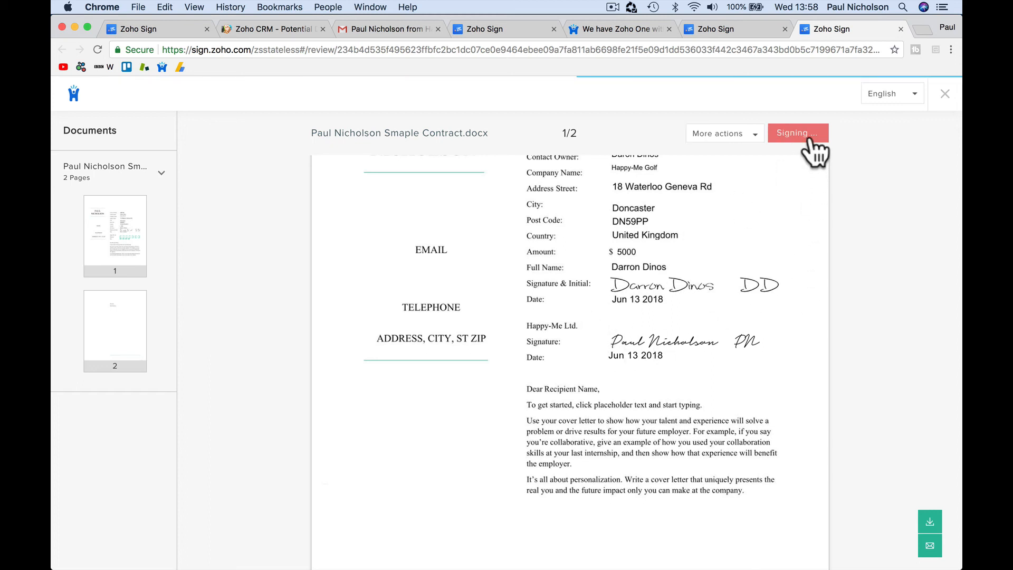
click(456, 244)
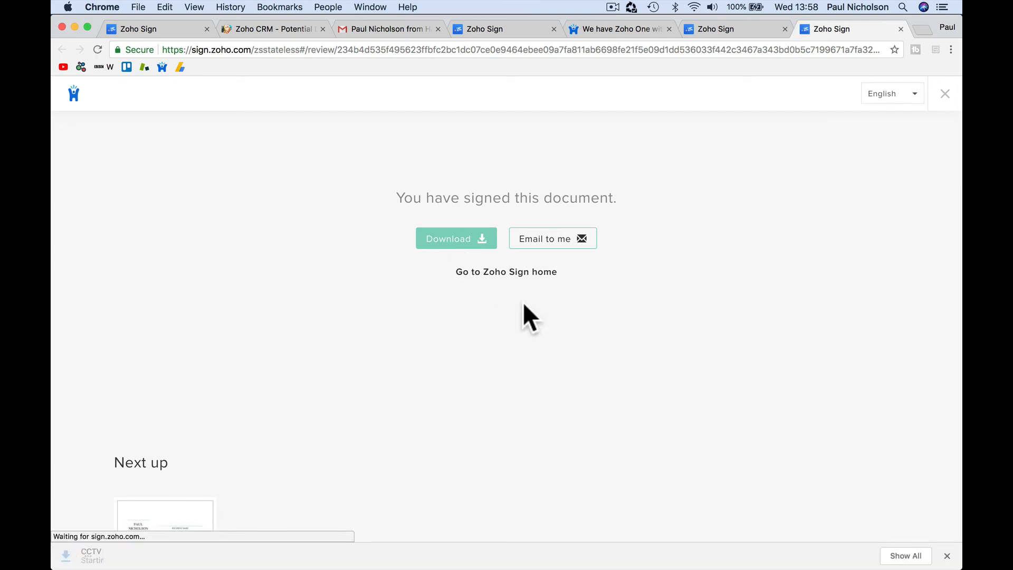
Step: Email the signed PDF to yourself, open it, and confirm the document shows Completed in Zoho Sign
click(553, 240)
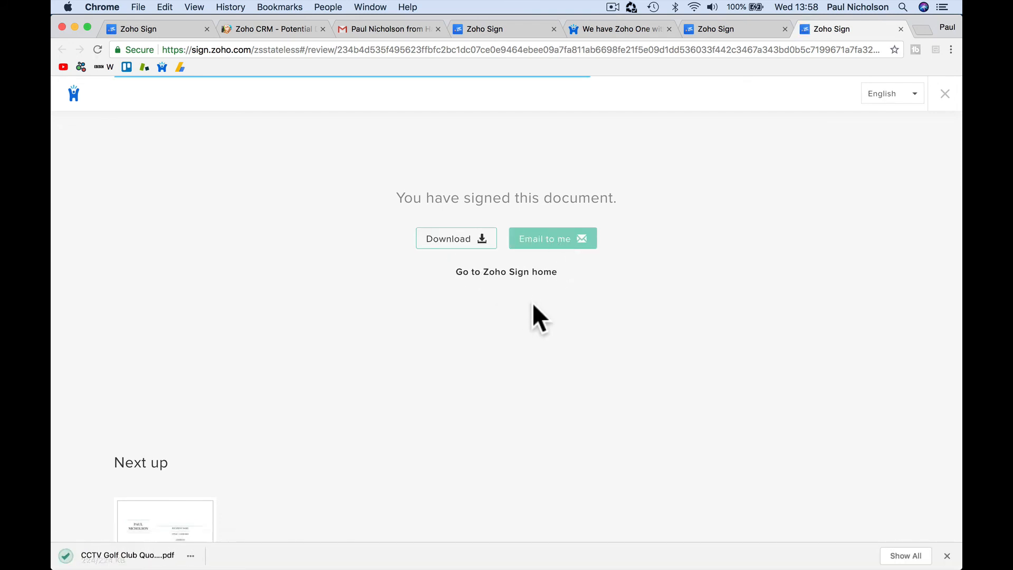
click(122, 556)
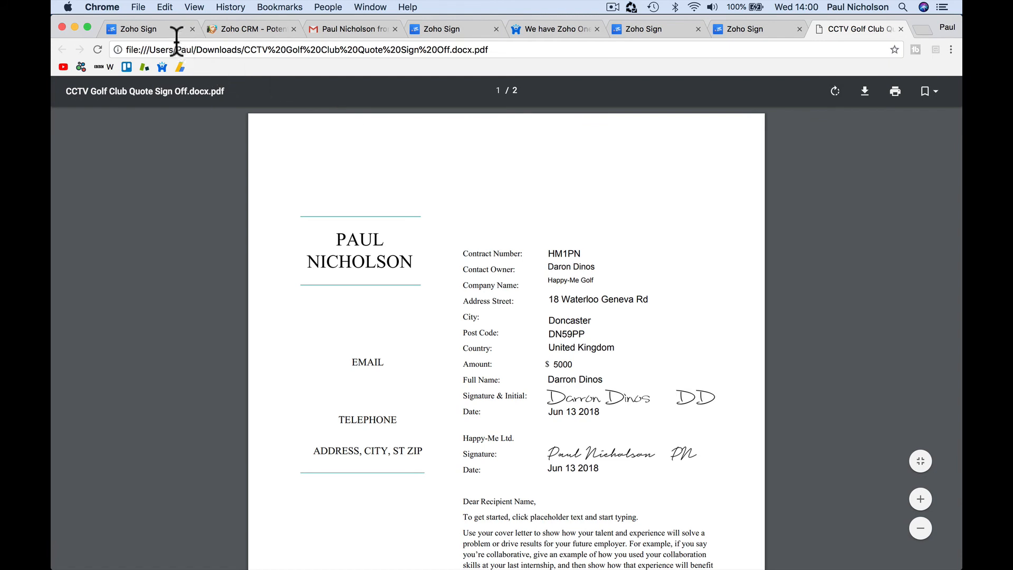
click(173, 33)
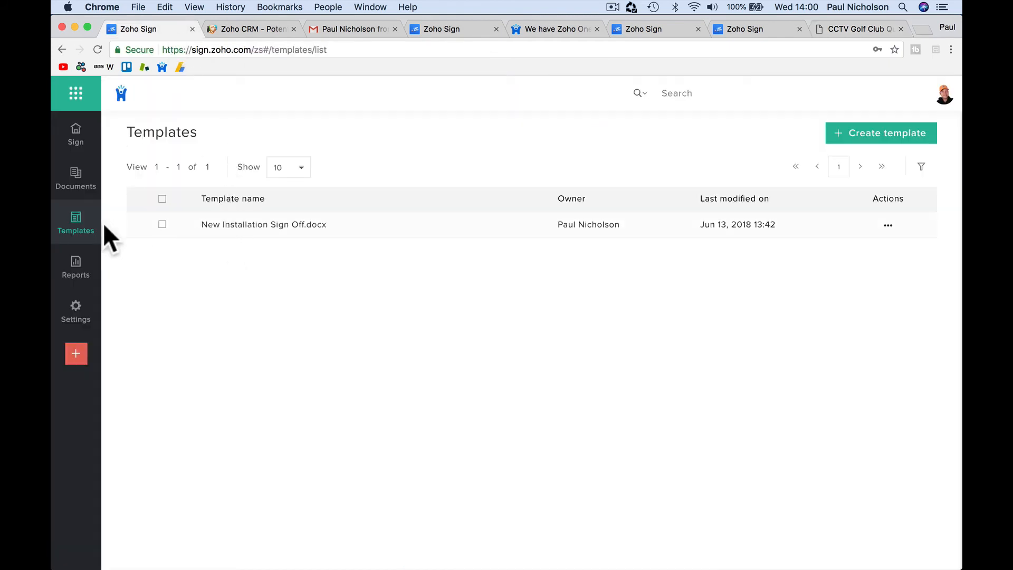
click(79, 182)
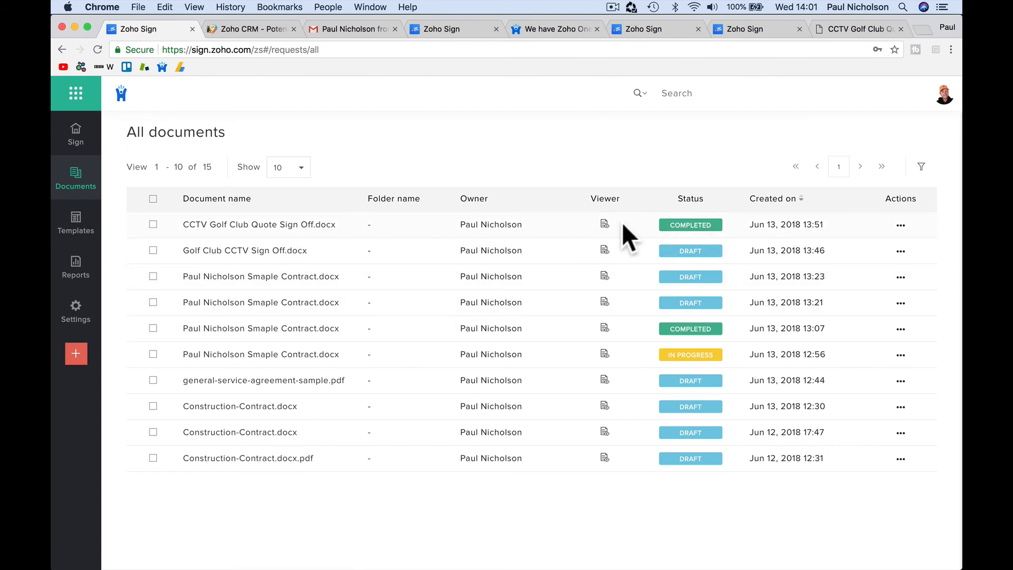
mouse_move(692, 225)
click(274, 30)
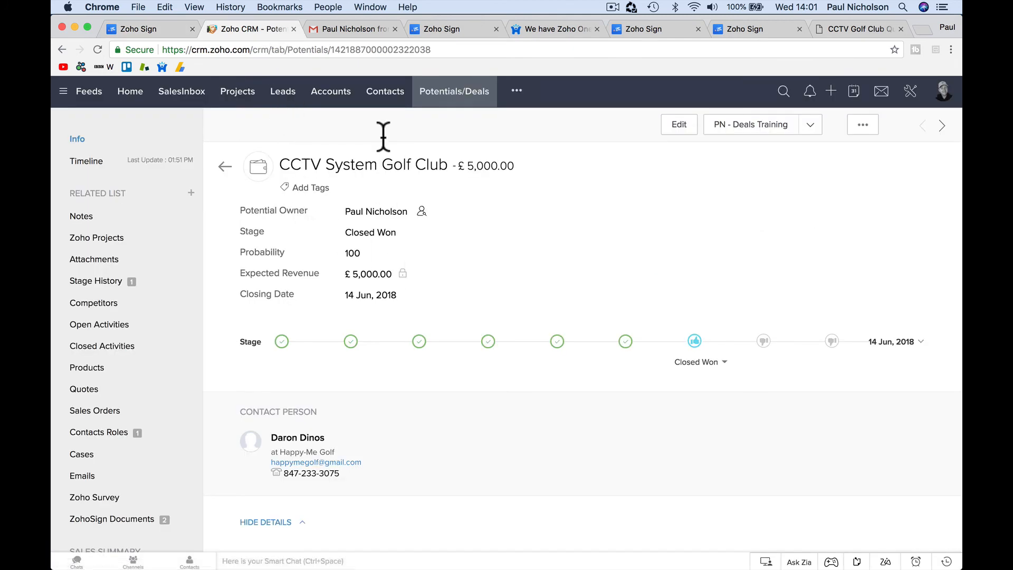
Step: Reload the deal and open the CCTV Golf Club Quote Sign Off.docx record from ZohoSign Documents
click(98, 49)
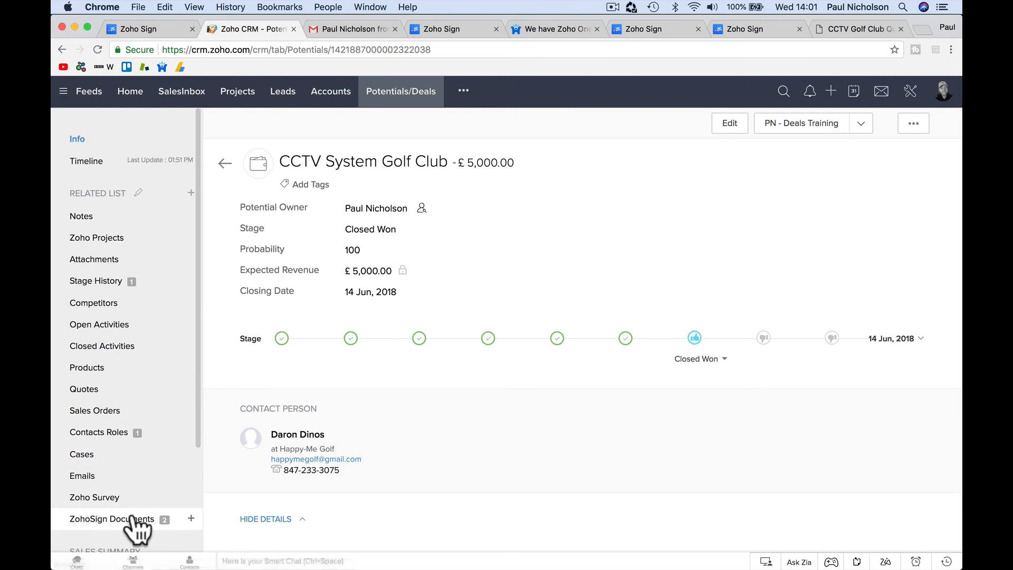
click(127, 519)
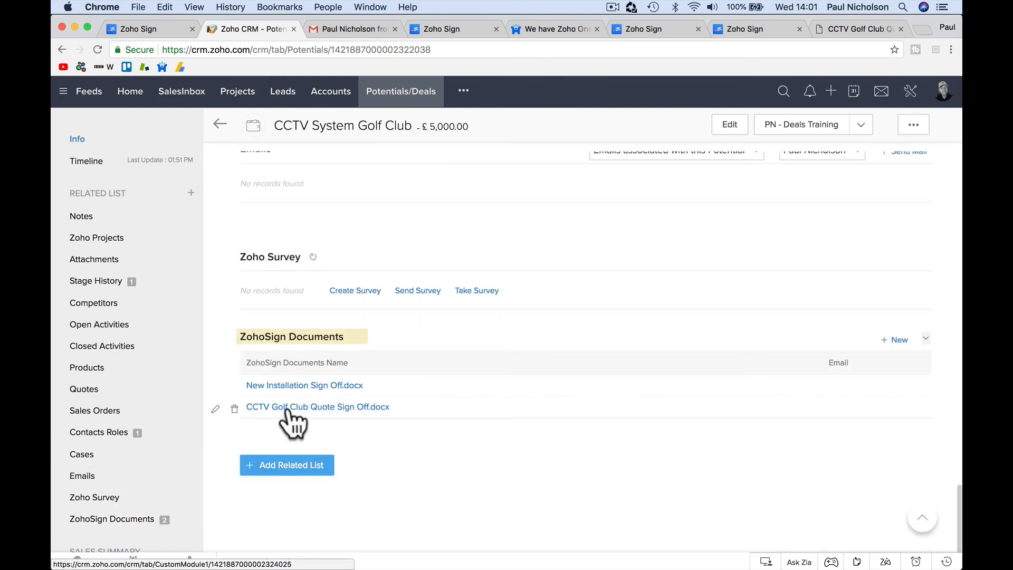
click(340, 408)
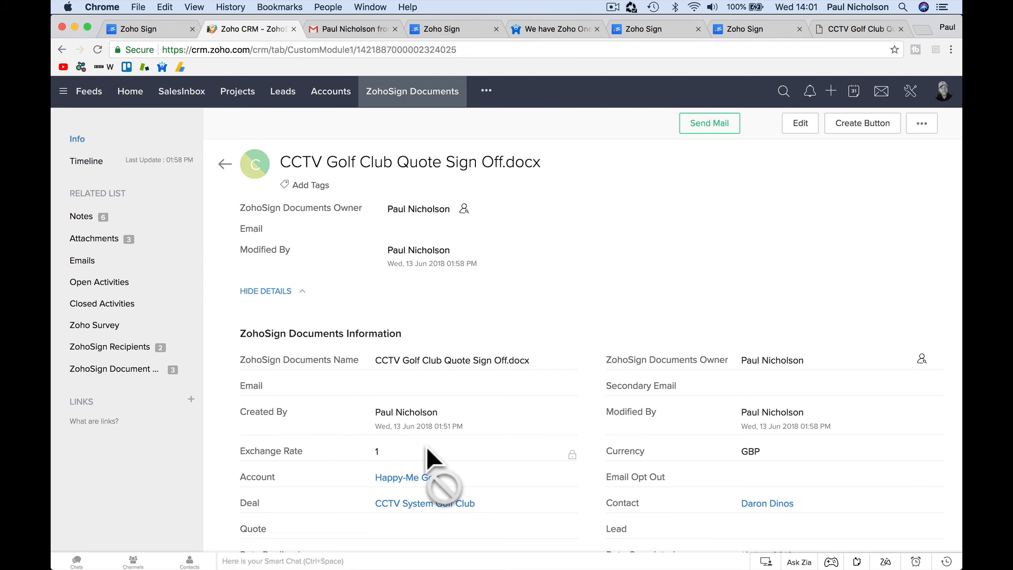
scroll(427, 448, down, 15)
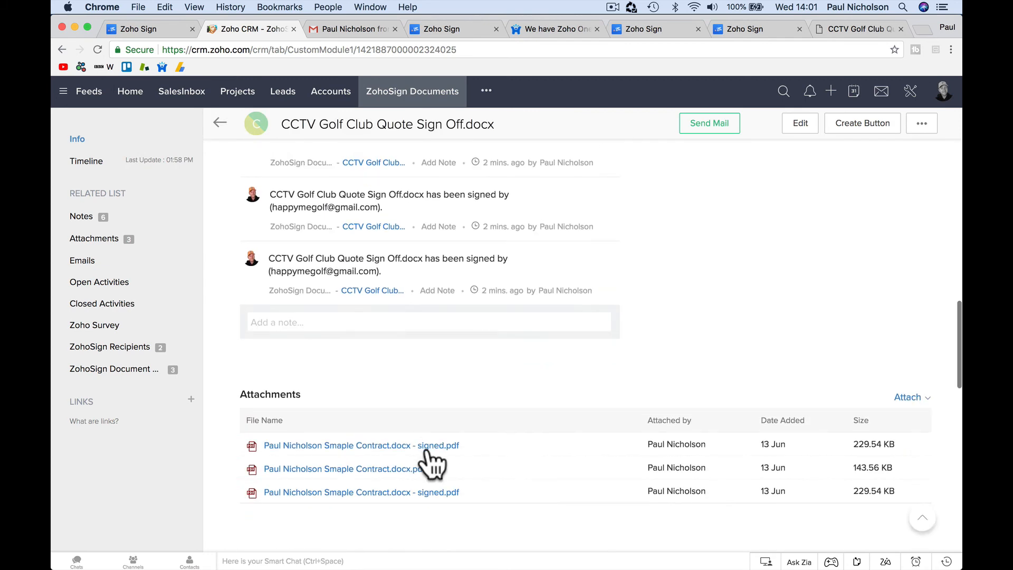
scroll(426, 448, down, 2)
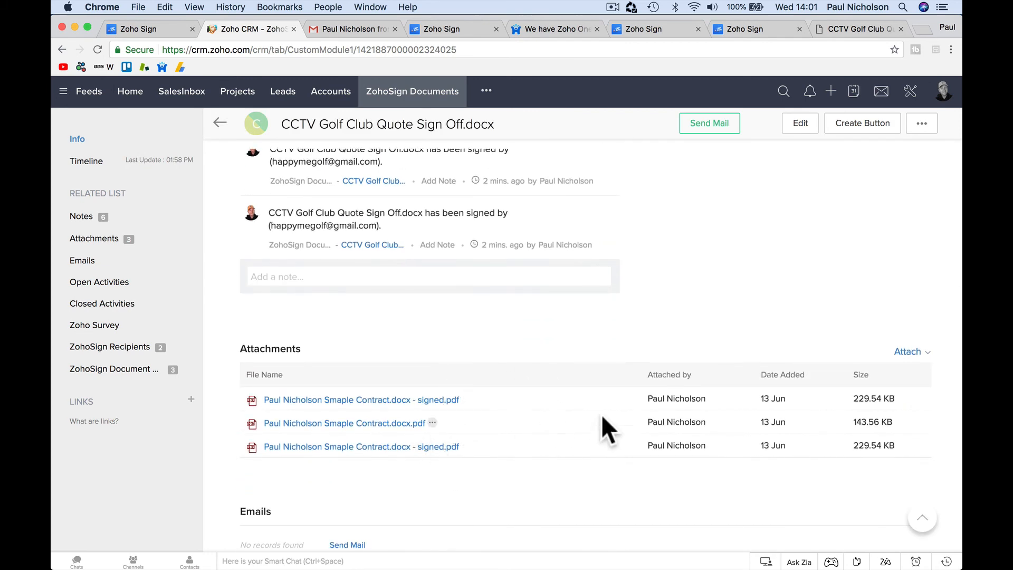
Step: Preview both signed contract PDF attachments, then go to the Leads list
click(443, 400)
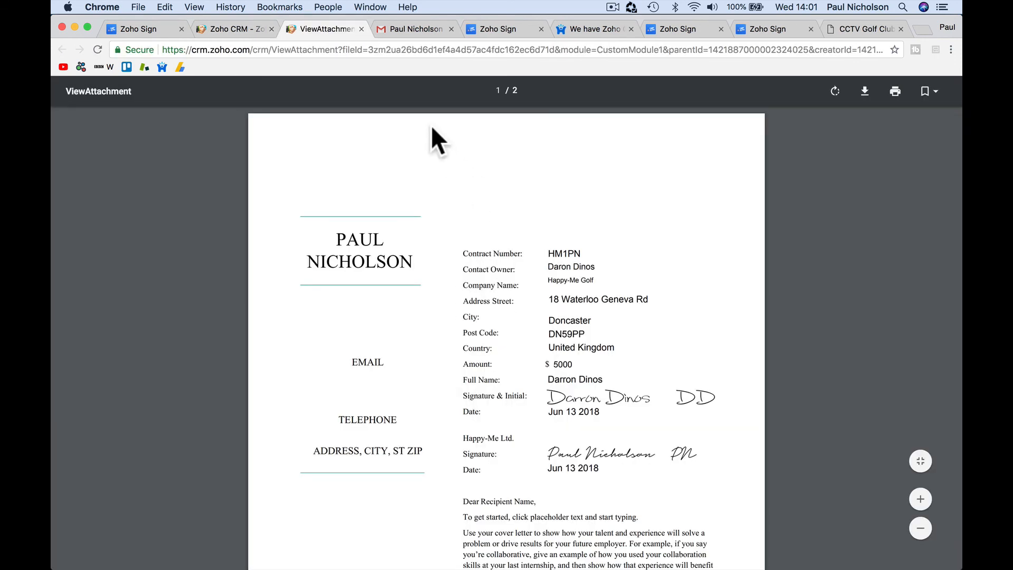
click(360, 30)
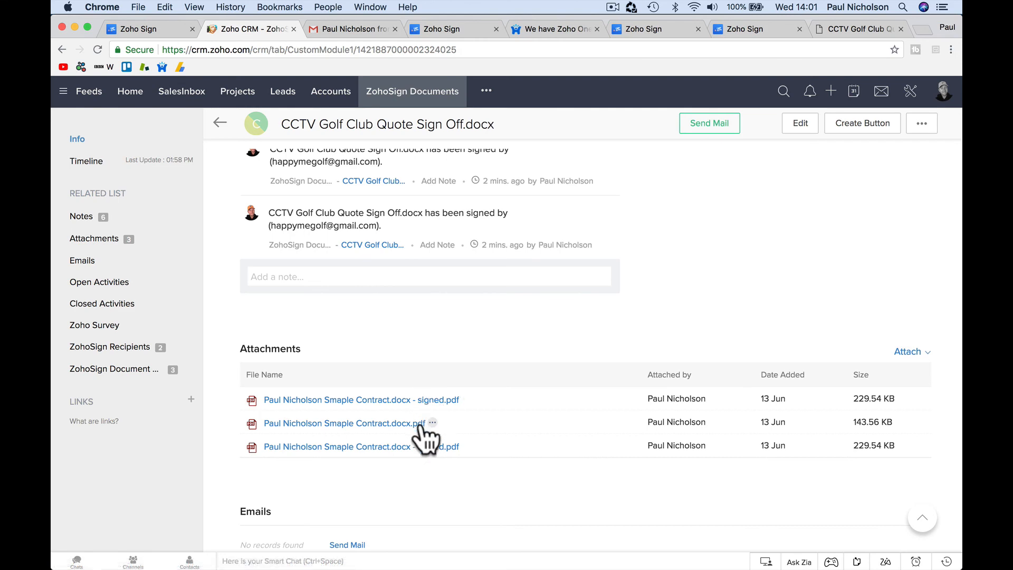
click(420, 425)
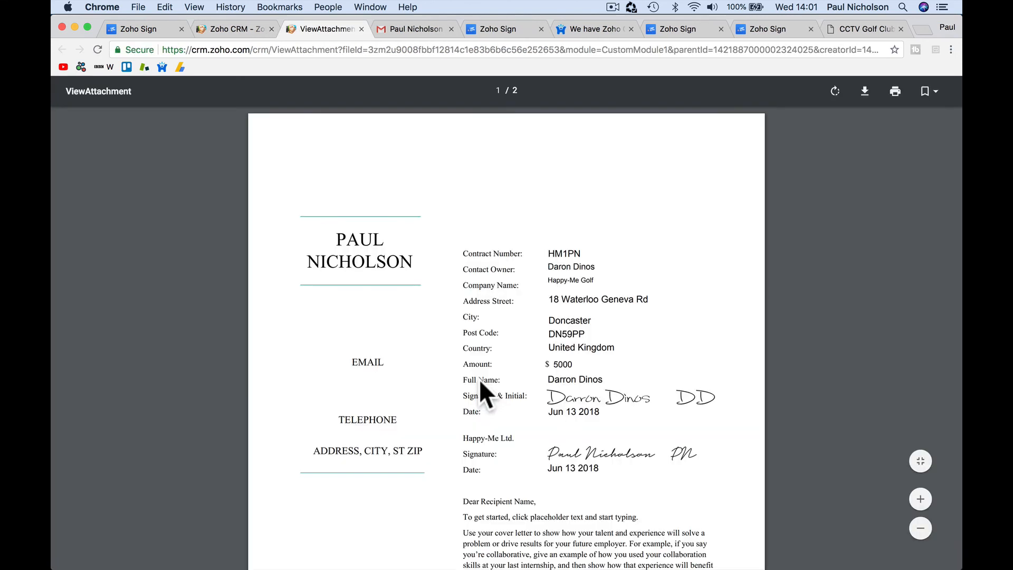
click(361, 30)
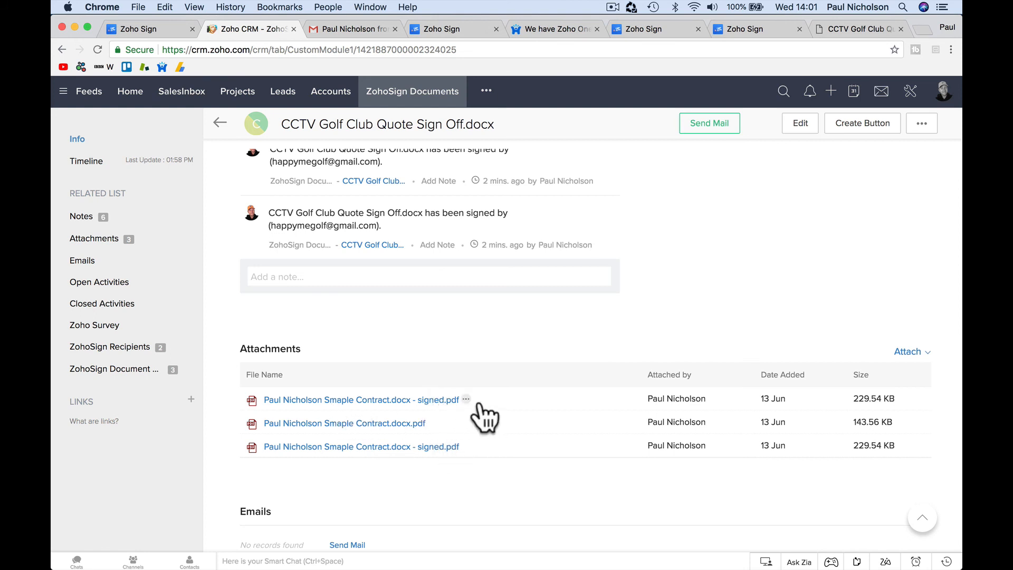
scroll(499, 445, up, 10)
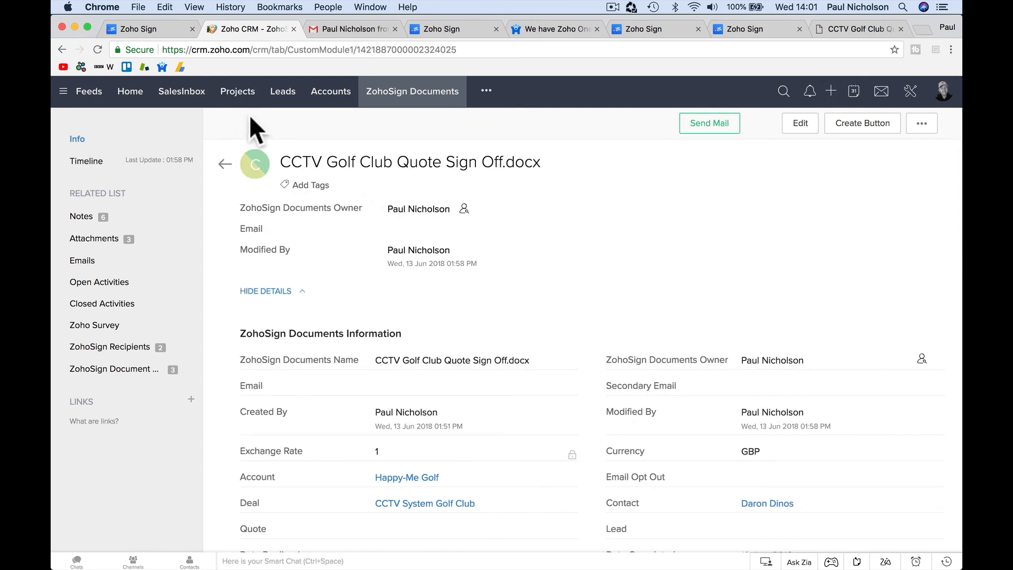
click(287, 100)
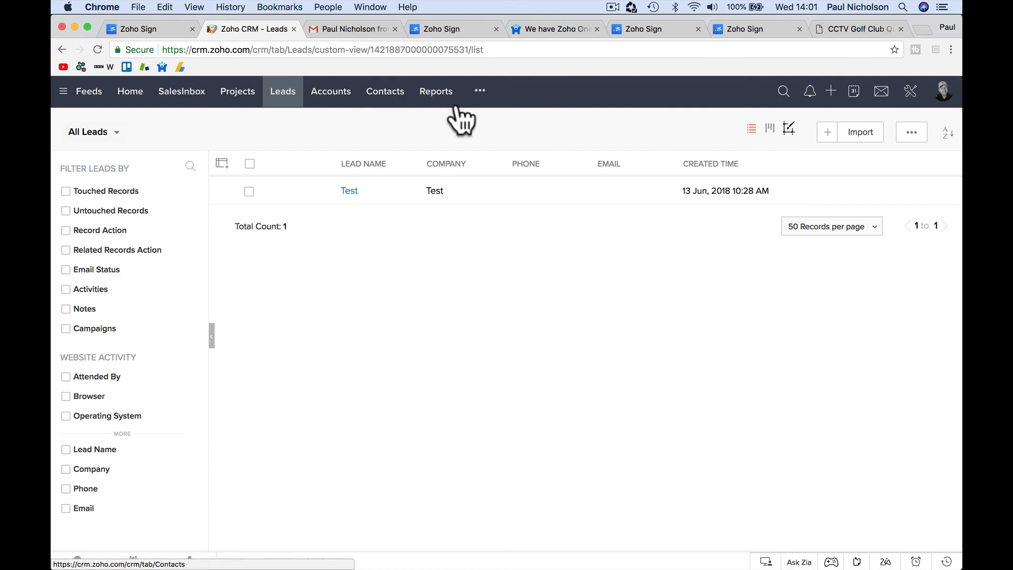
Step: Open the New CCTV System deal from the Potentials/Deals list
click(477, 93)
click(481, 148)
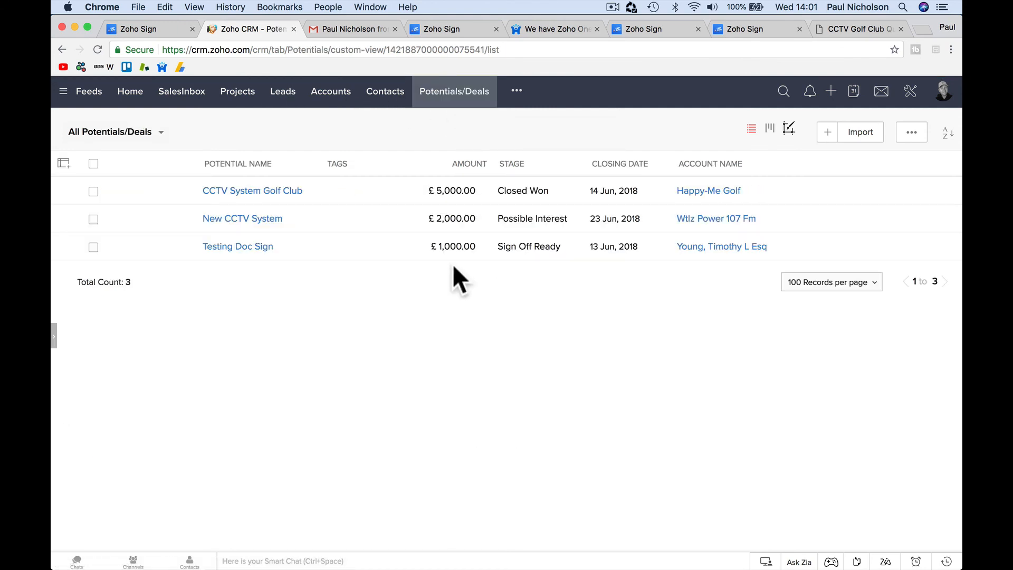
click(249, 220)
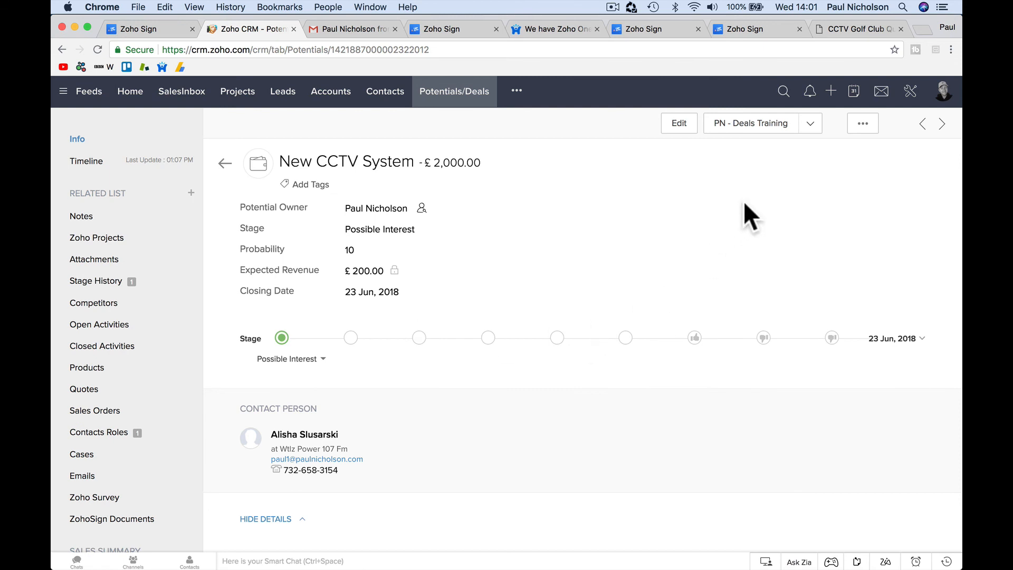
Step: Start a Zoho Sign request using the New Installation Sign Off.docx template
click(810, 125)
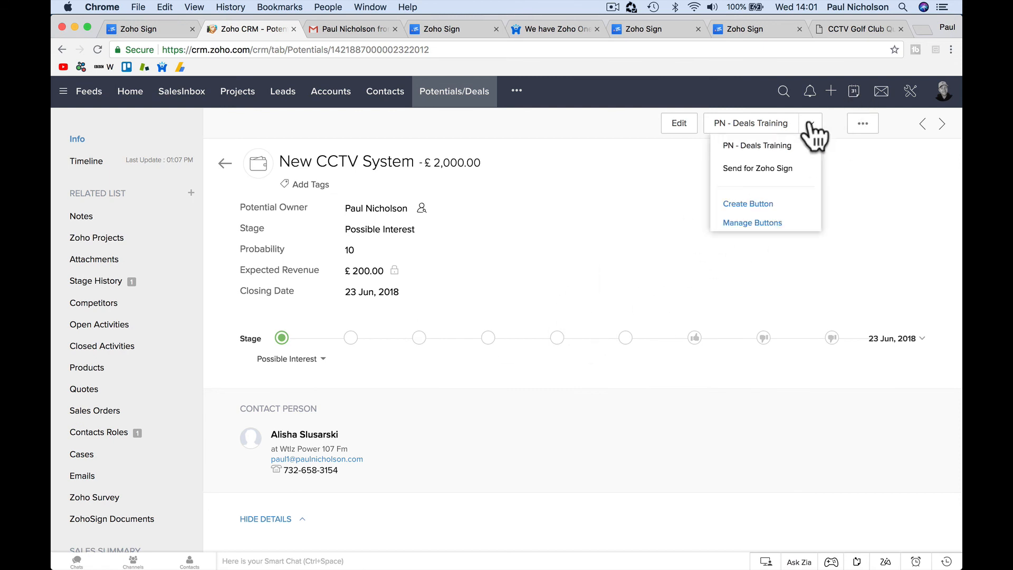
click(780, 169)
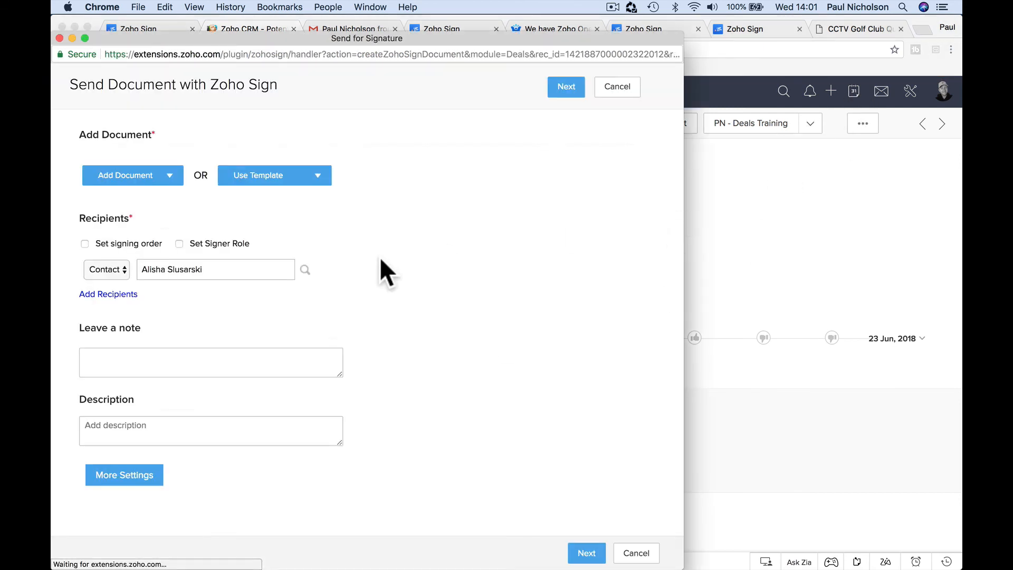
click(318, 184)
click(316, 203)
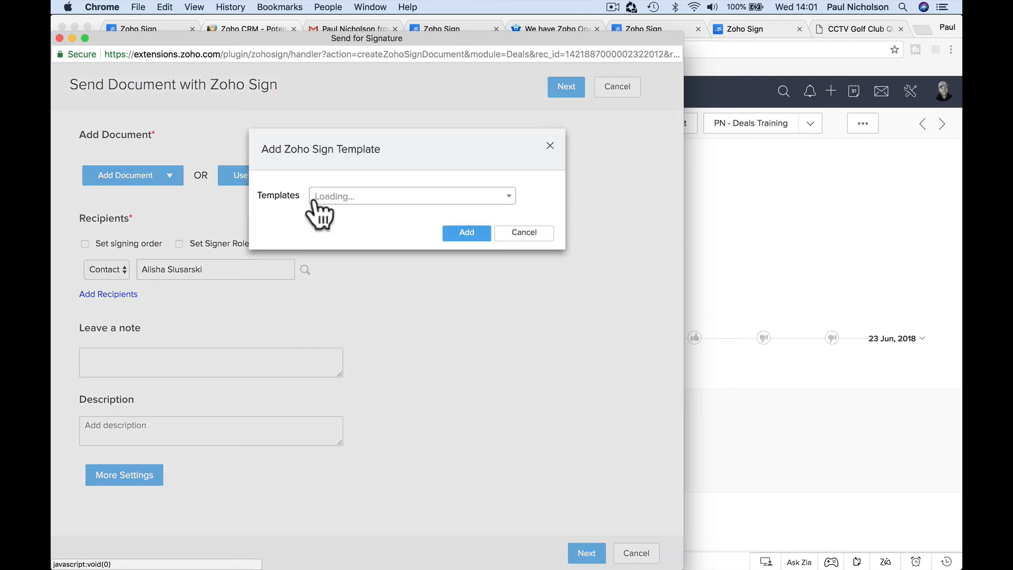
click(369, 197)
click(348, 243)
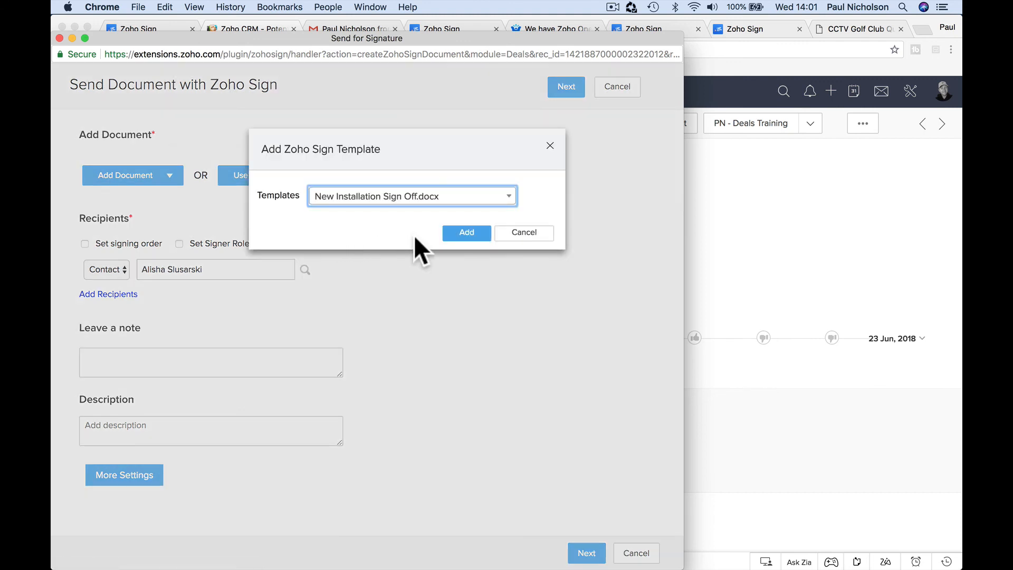
click(460, 231)
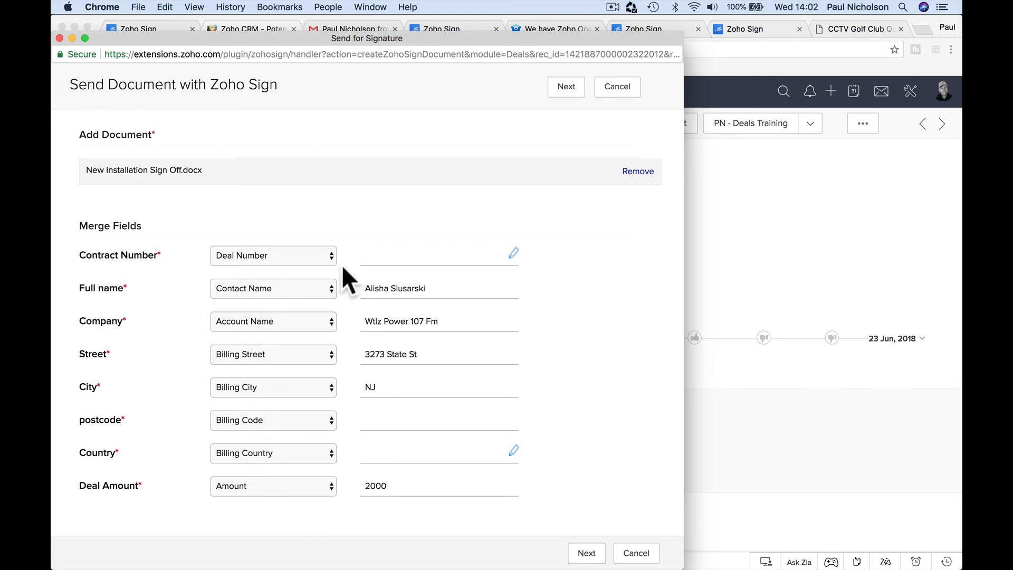
Step: Keep Deal Number as the Contract Number source, review the fields, then cancel the request
click(298, 254)
click(298, 255)
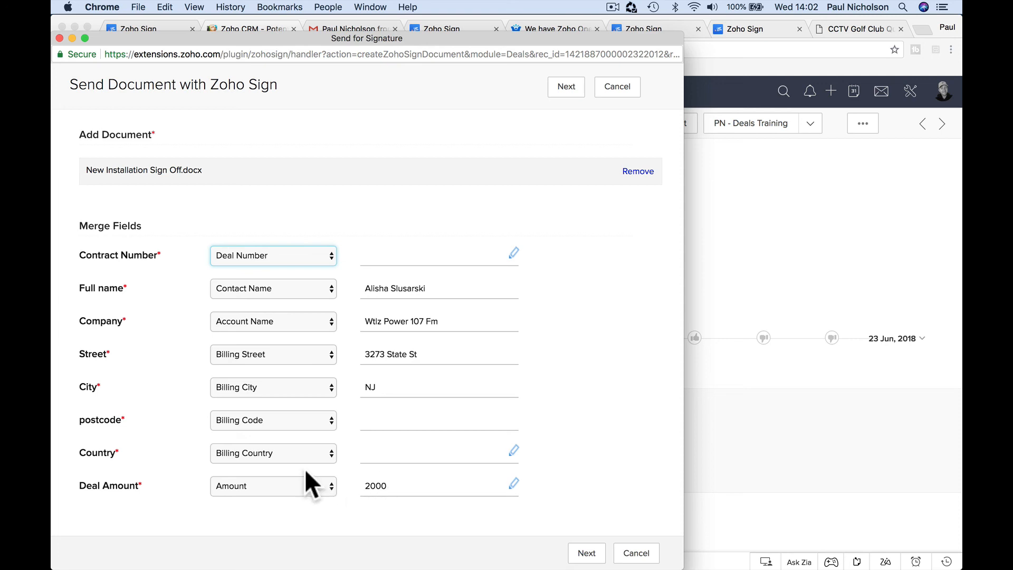
scroll(291, 466, down, 5)
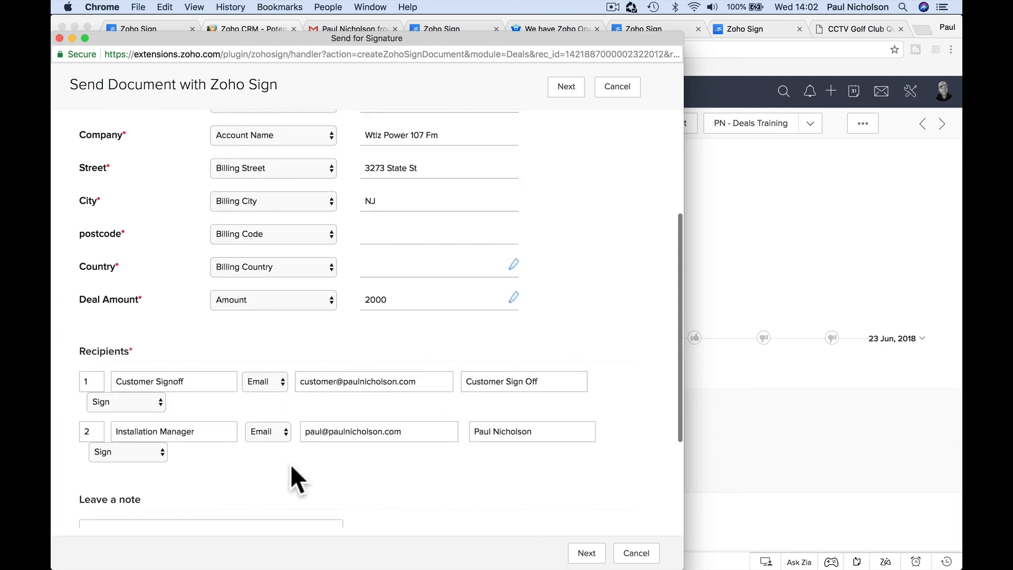
scroll(291, 466, up, 5)
scroll(291, 466, down, 5)
scroll(291, 466, down, 2)
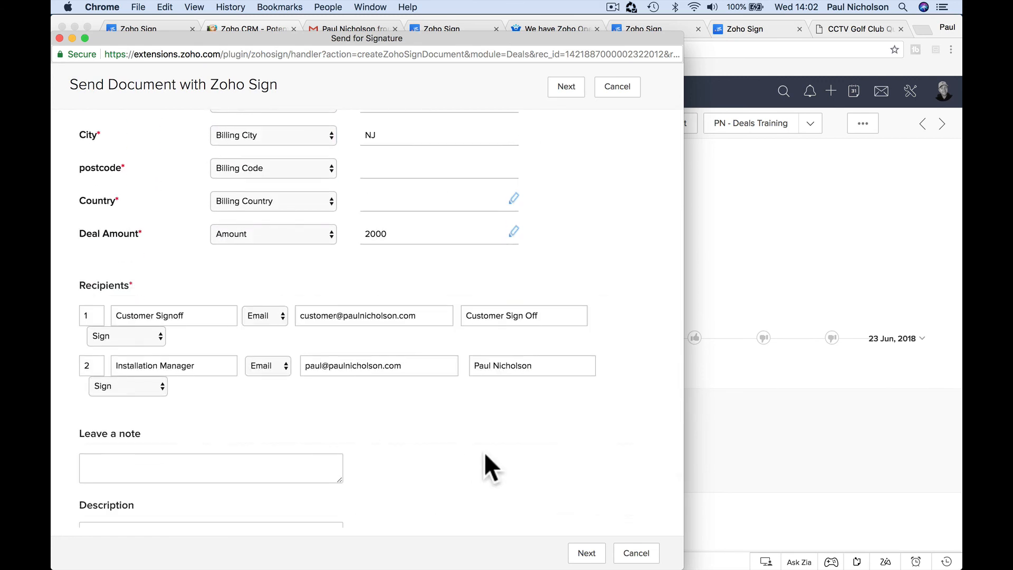
scroll(483, 452, up, 7)
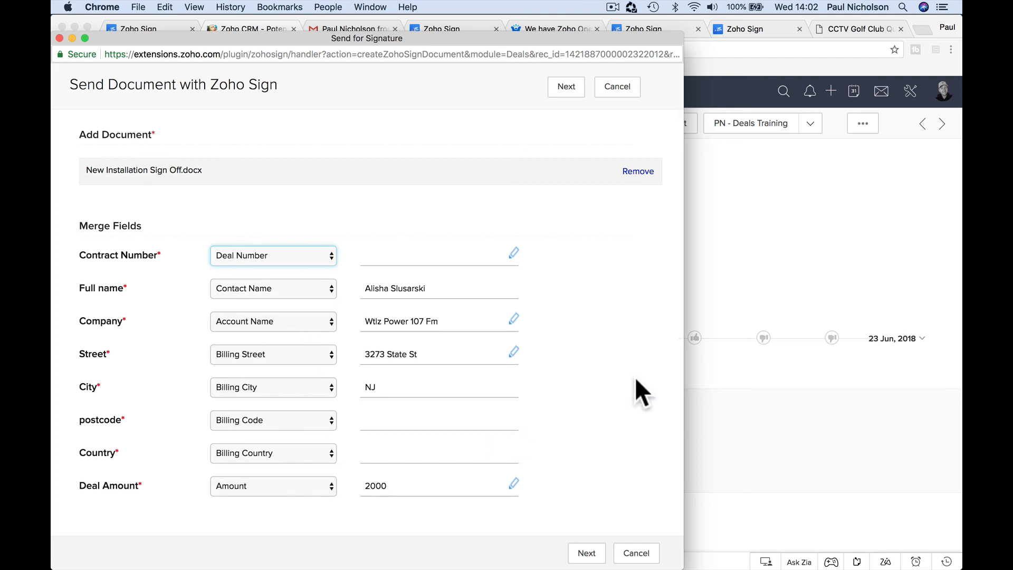
click(635, 89)
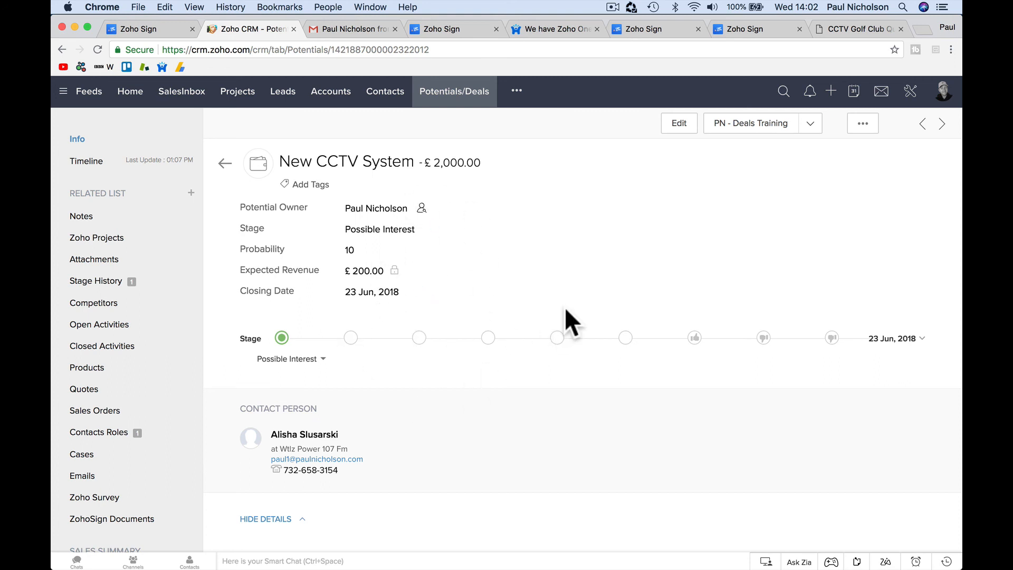
scroll(565, 310, down, 6)
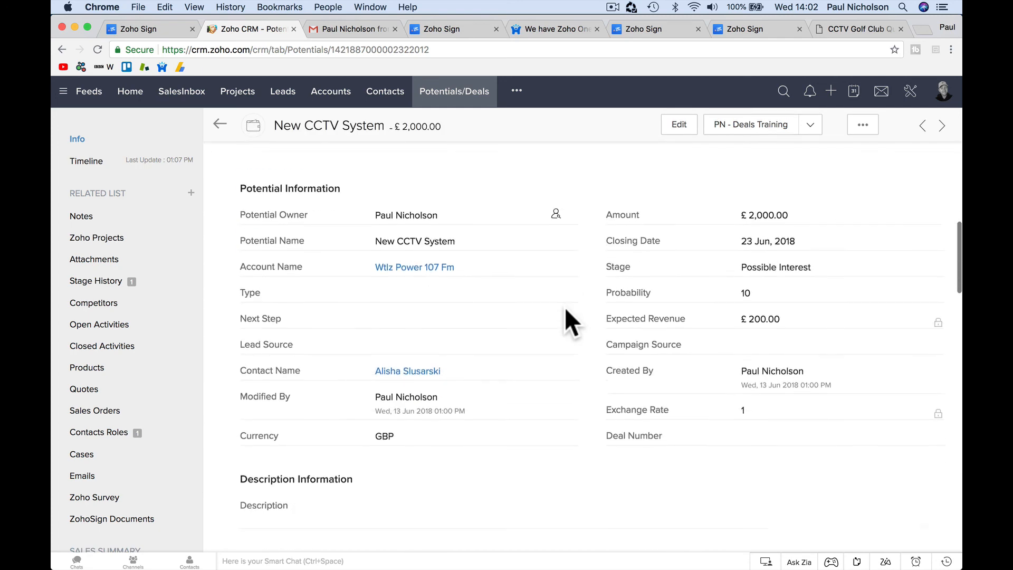
scroll(565, 310, up, 3)
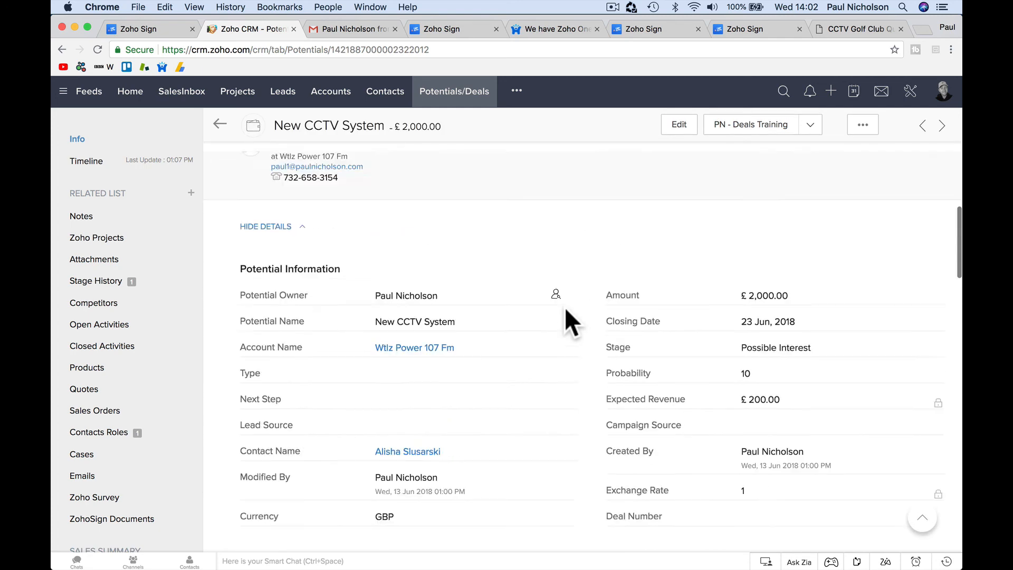
scroll(565, 311, up, 6)
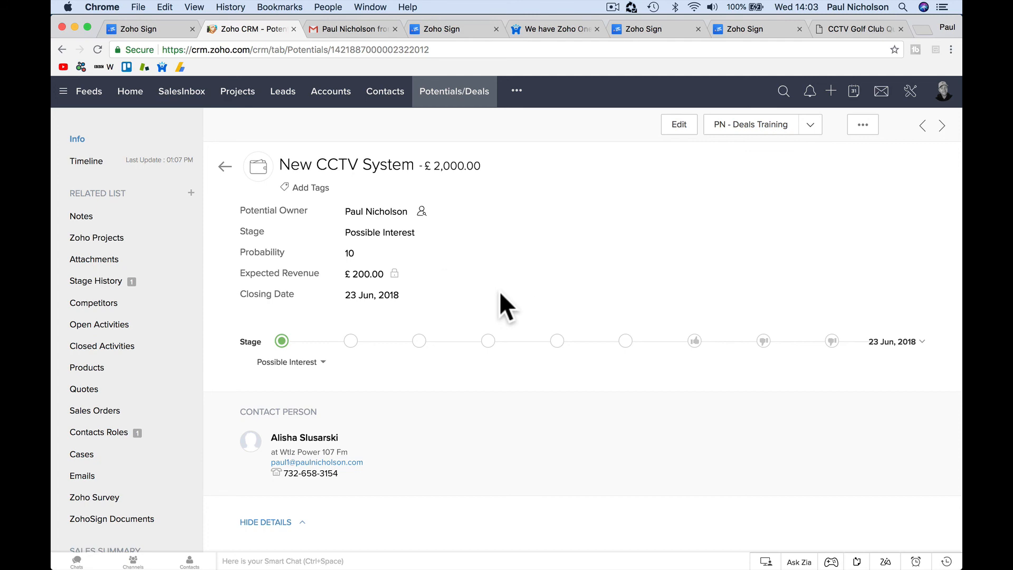
scroll(499, 294, down, 15)
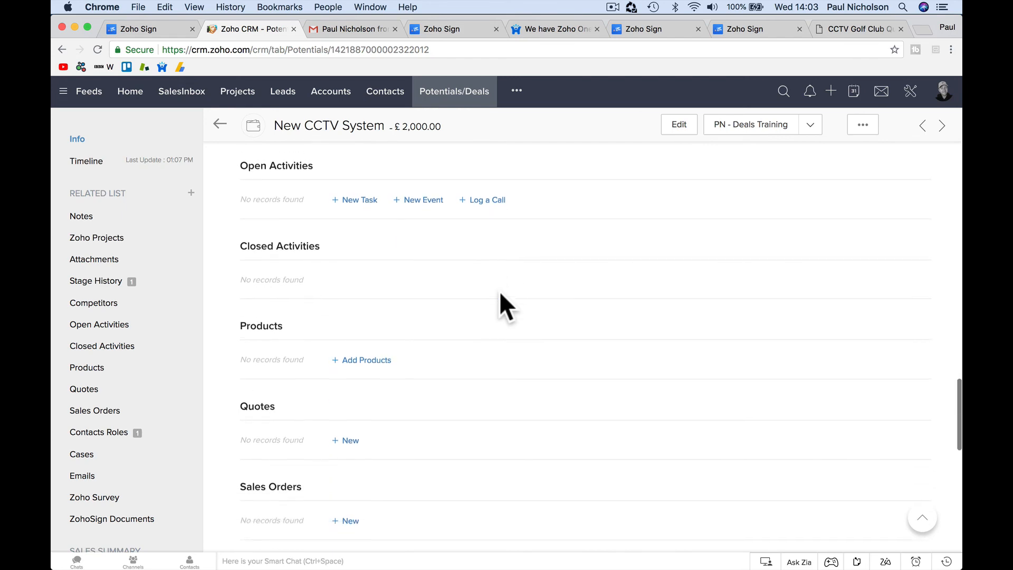
scroll(500, 294, up, 15)
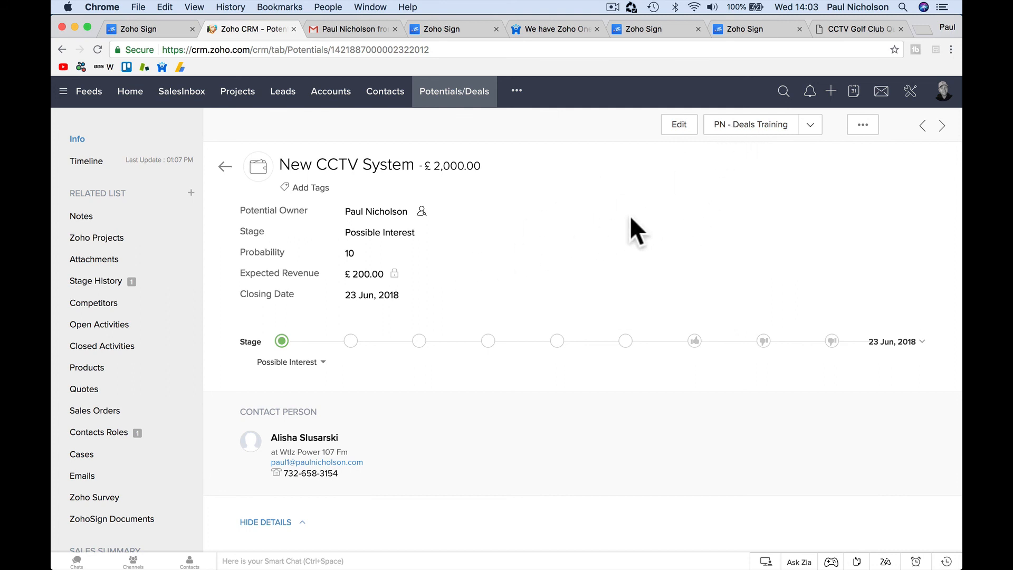
click(718, 129)
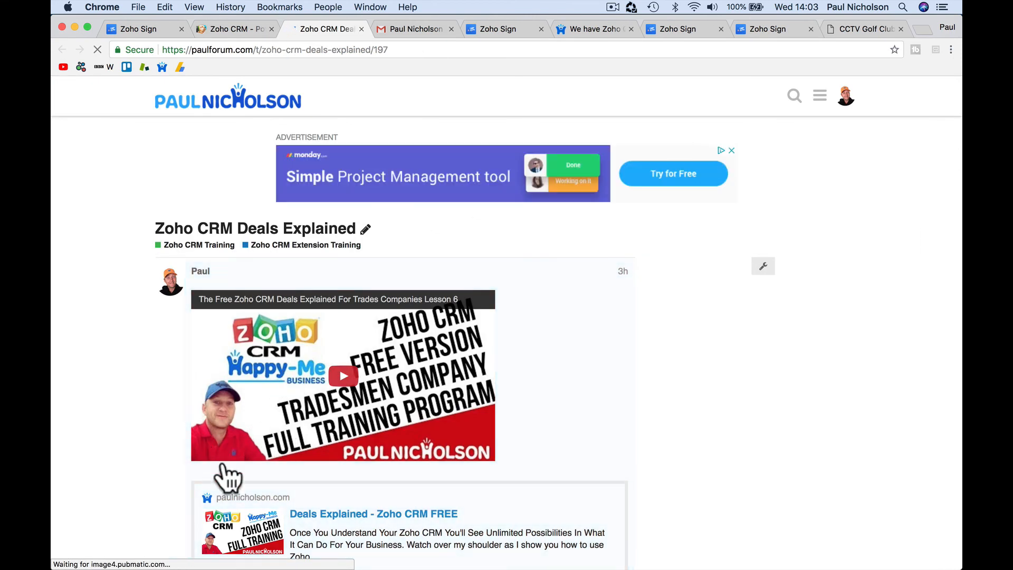
click(245, 28)
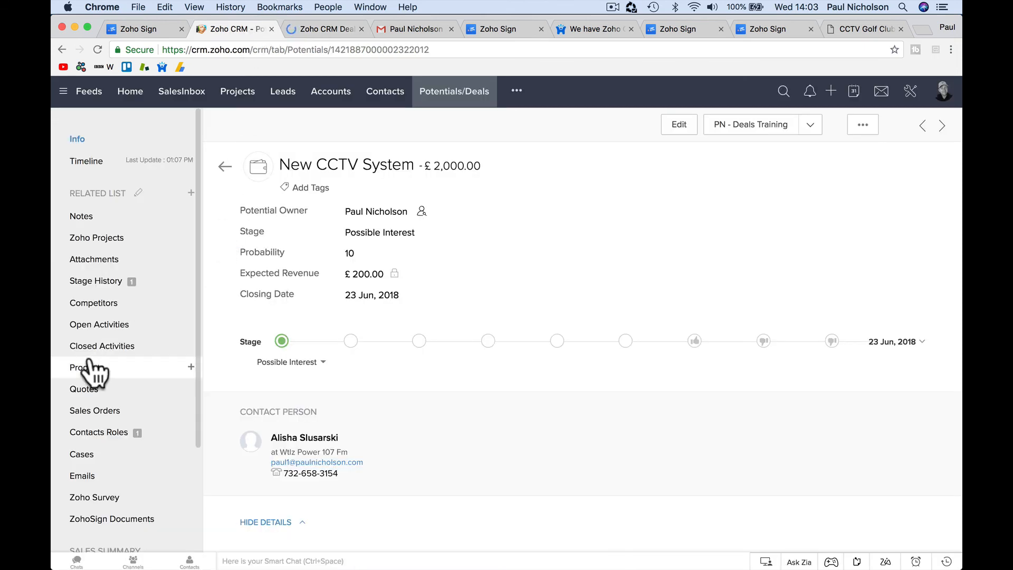
scroll(31, 369, down, 3)
click(110, 535)
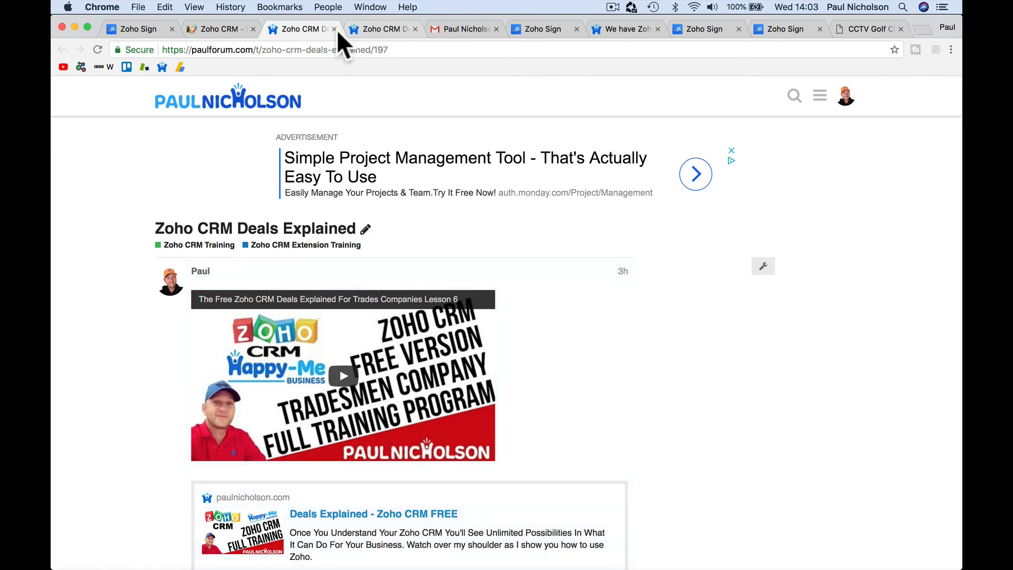
click(334, 29)
click(334, 29)
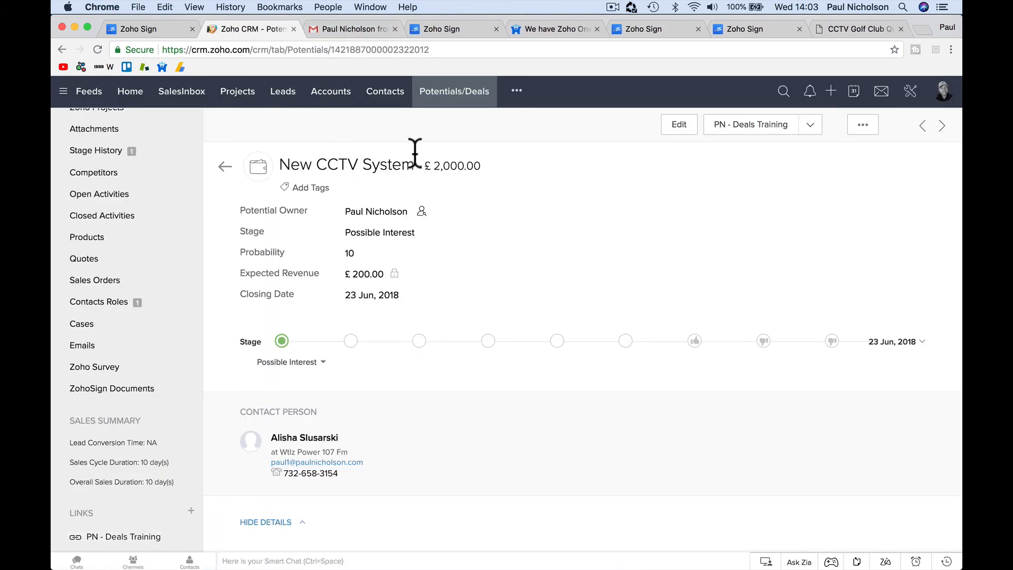